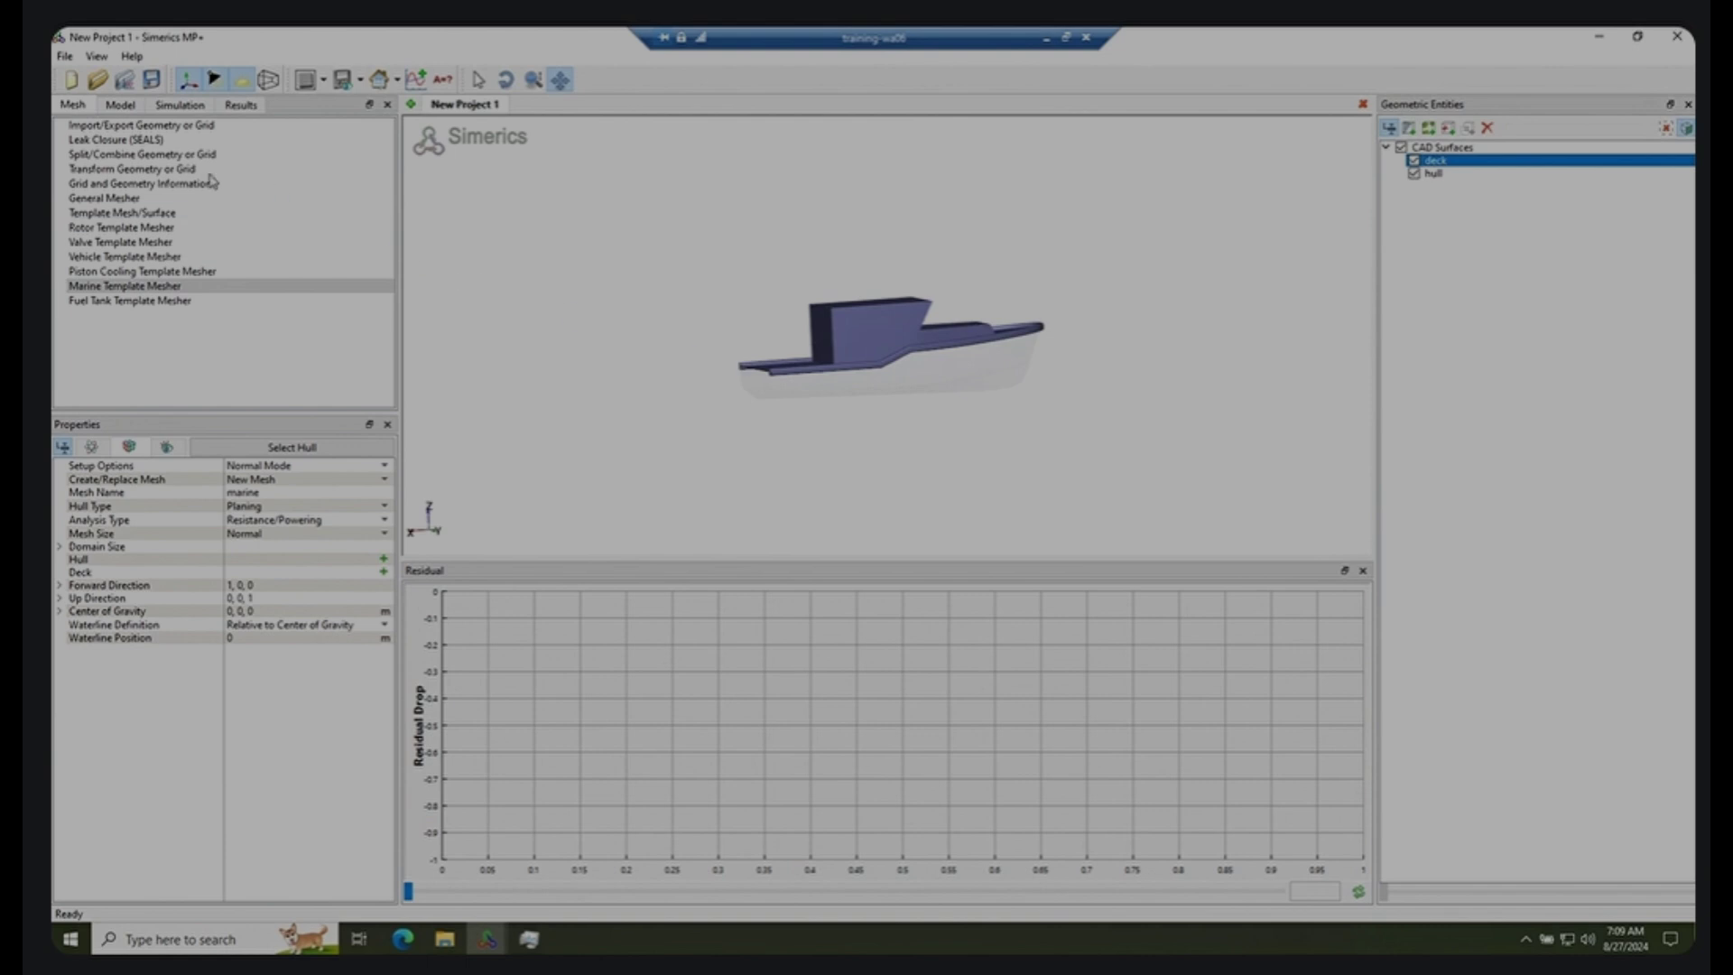
Review the model, simulation and results settings and the boat's grid and geometry information
{"action": "left_click", "coordinate": [121, 107]}
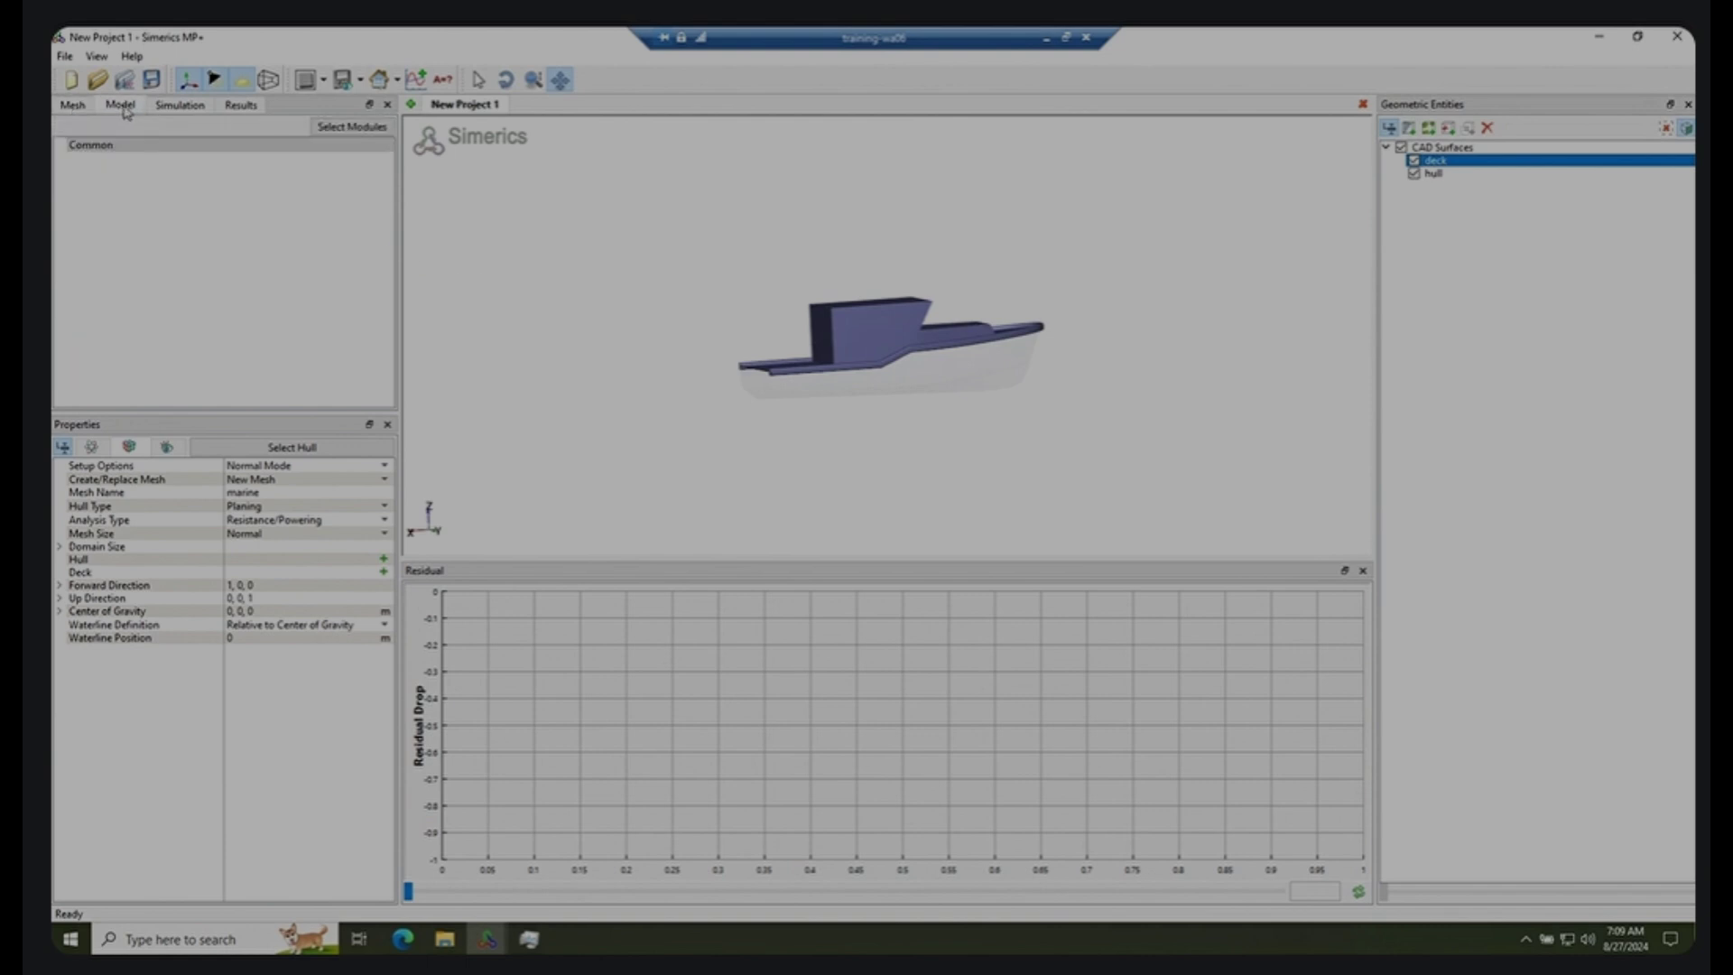
{"action": "left_click", "coordinate": [156, 107]}
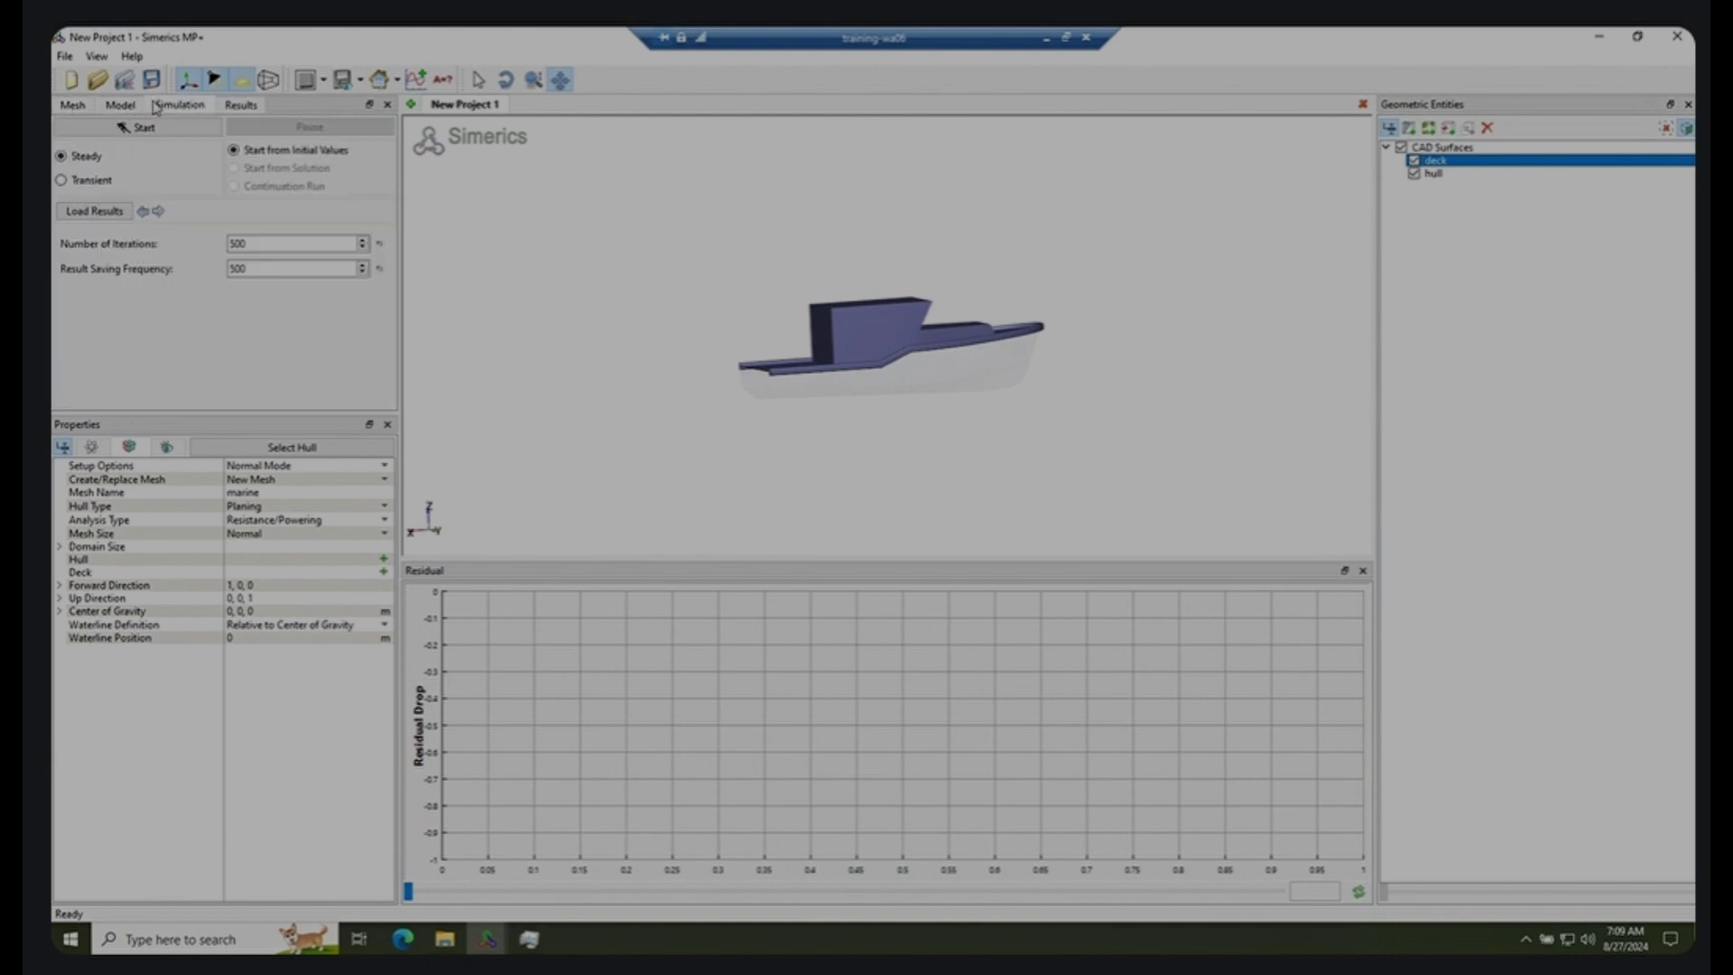
{"action": "left_click", "coordinate": [237, 106]}
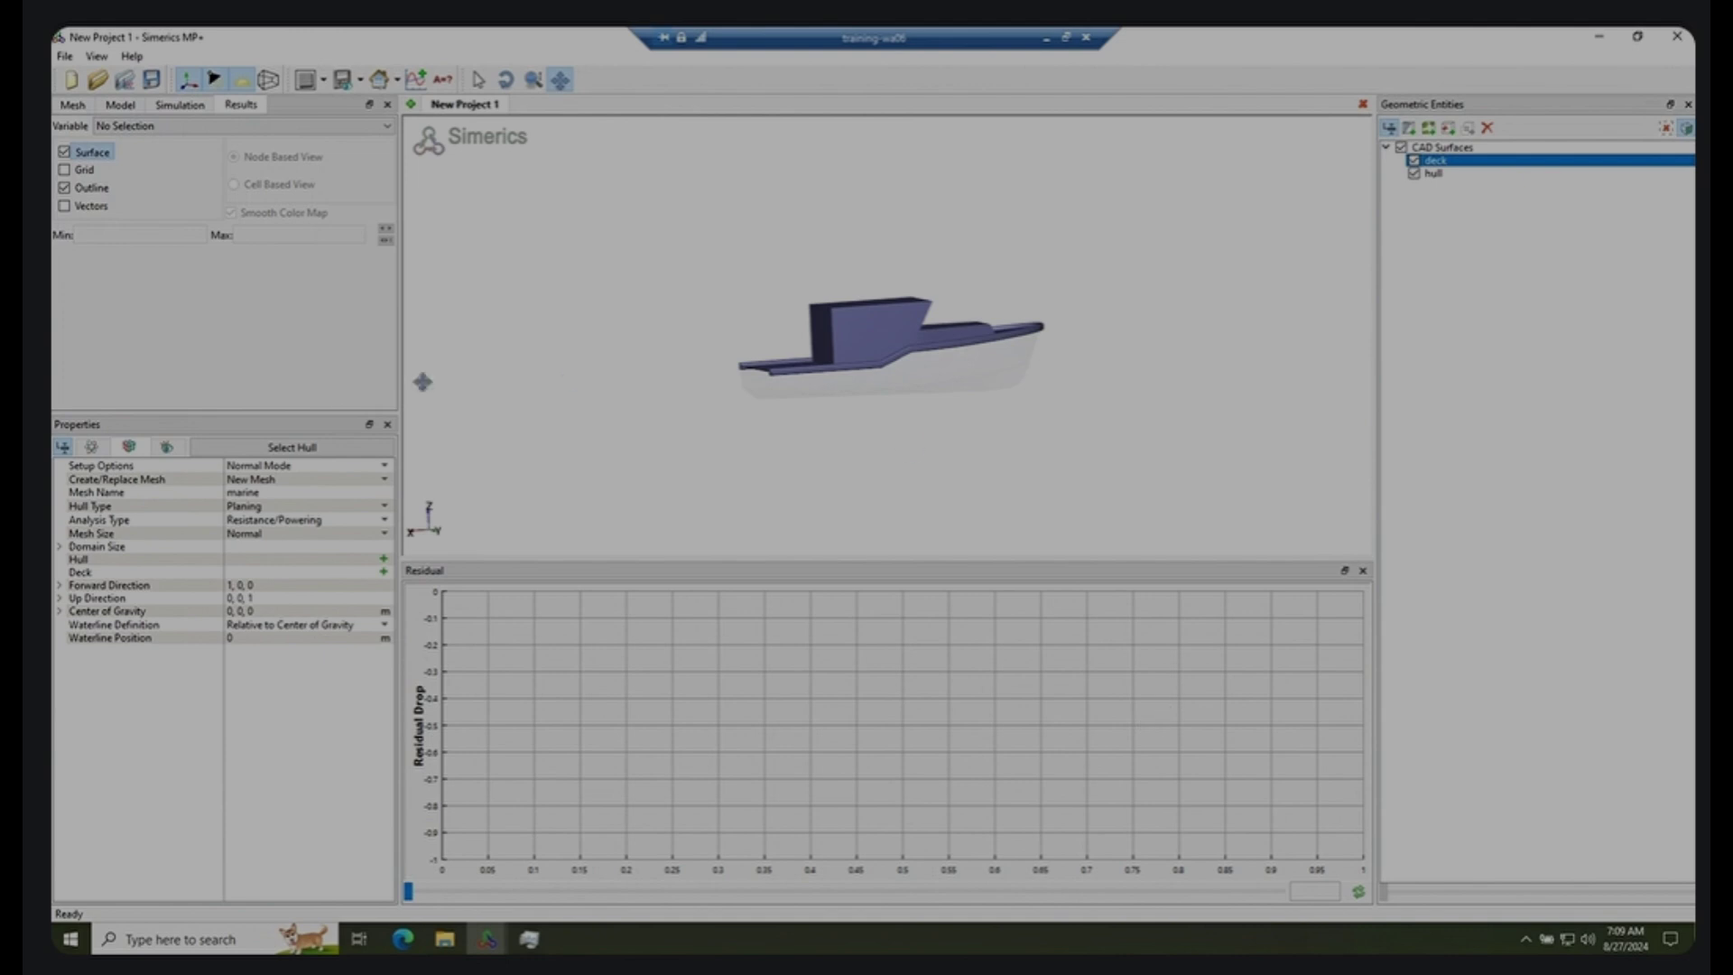
{"action": "left_click", "coordinate": [74, 106]}
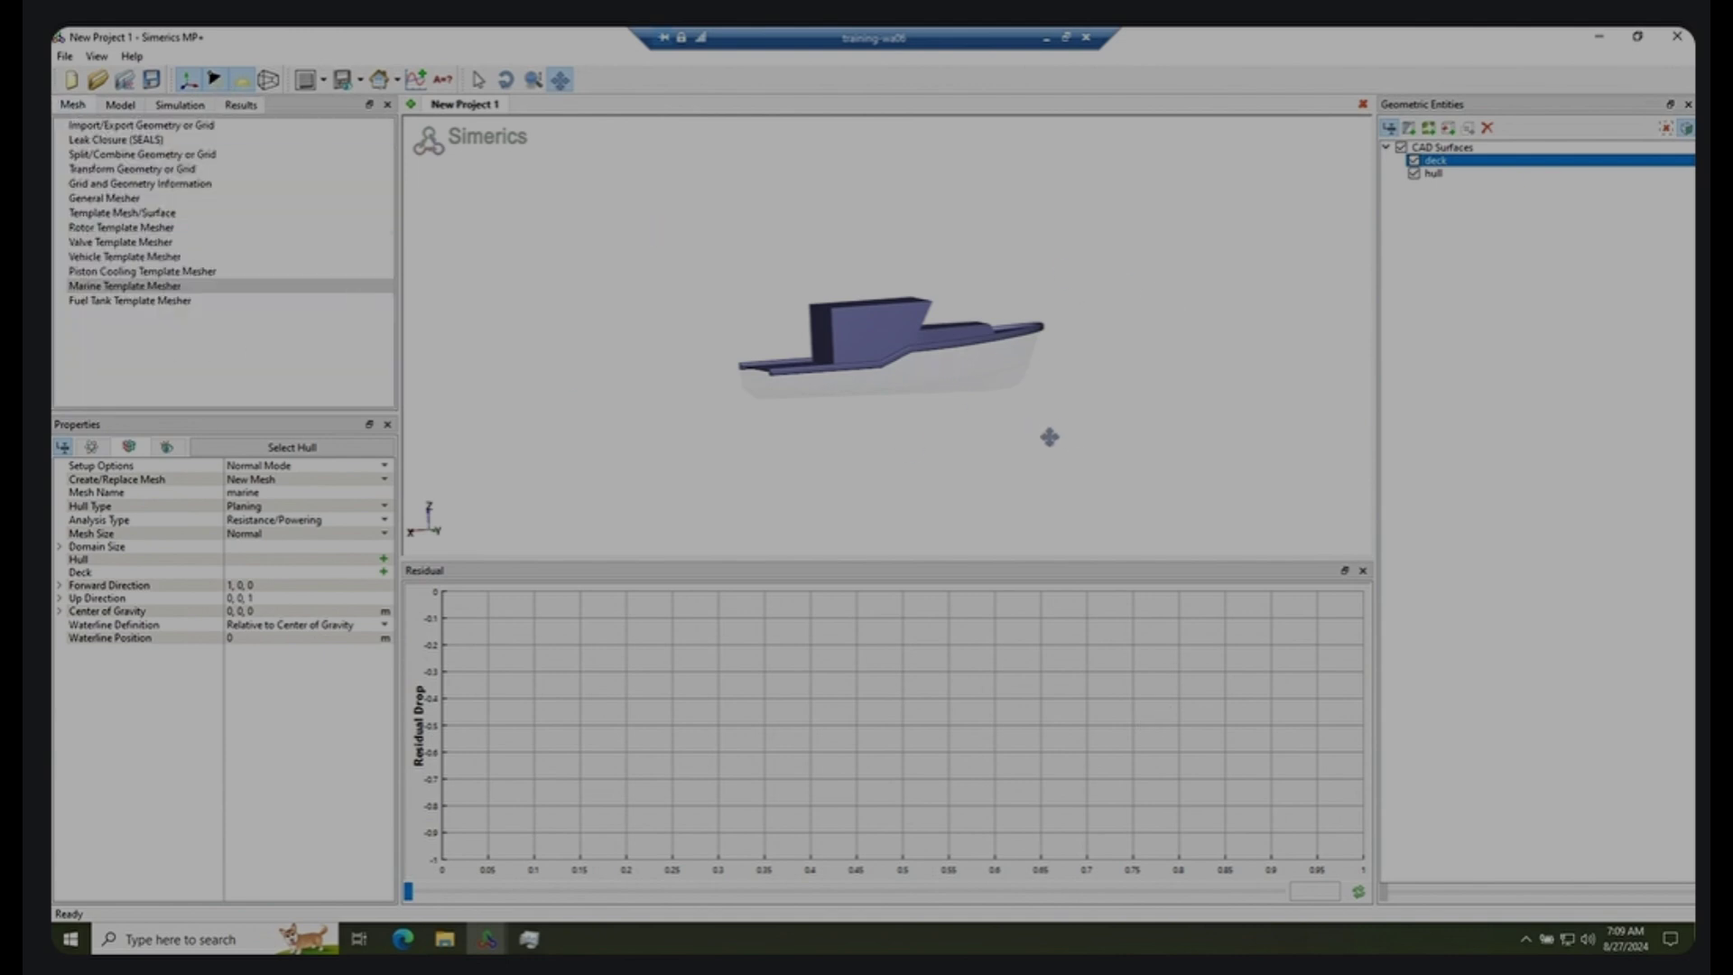
{"action": "left_click", "coordinate": [88, 184]}
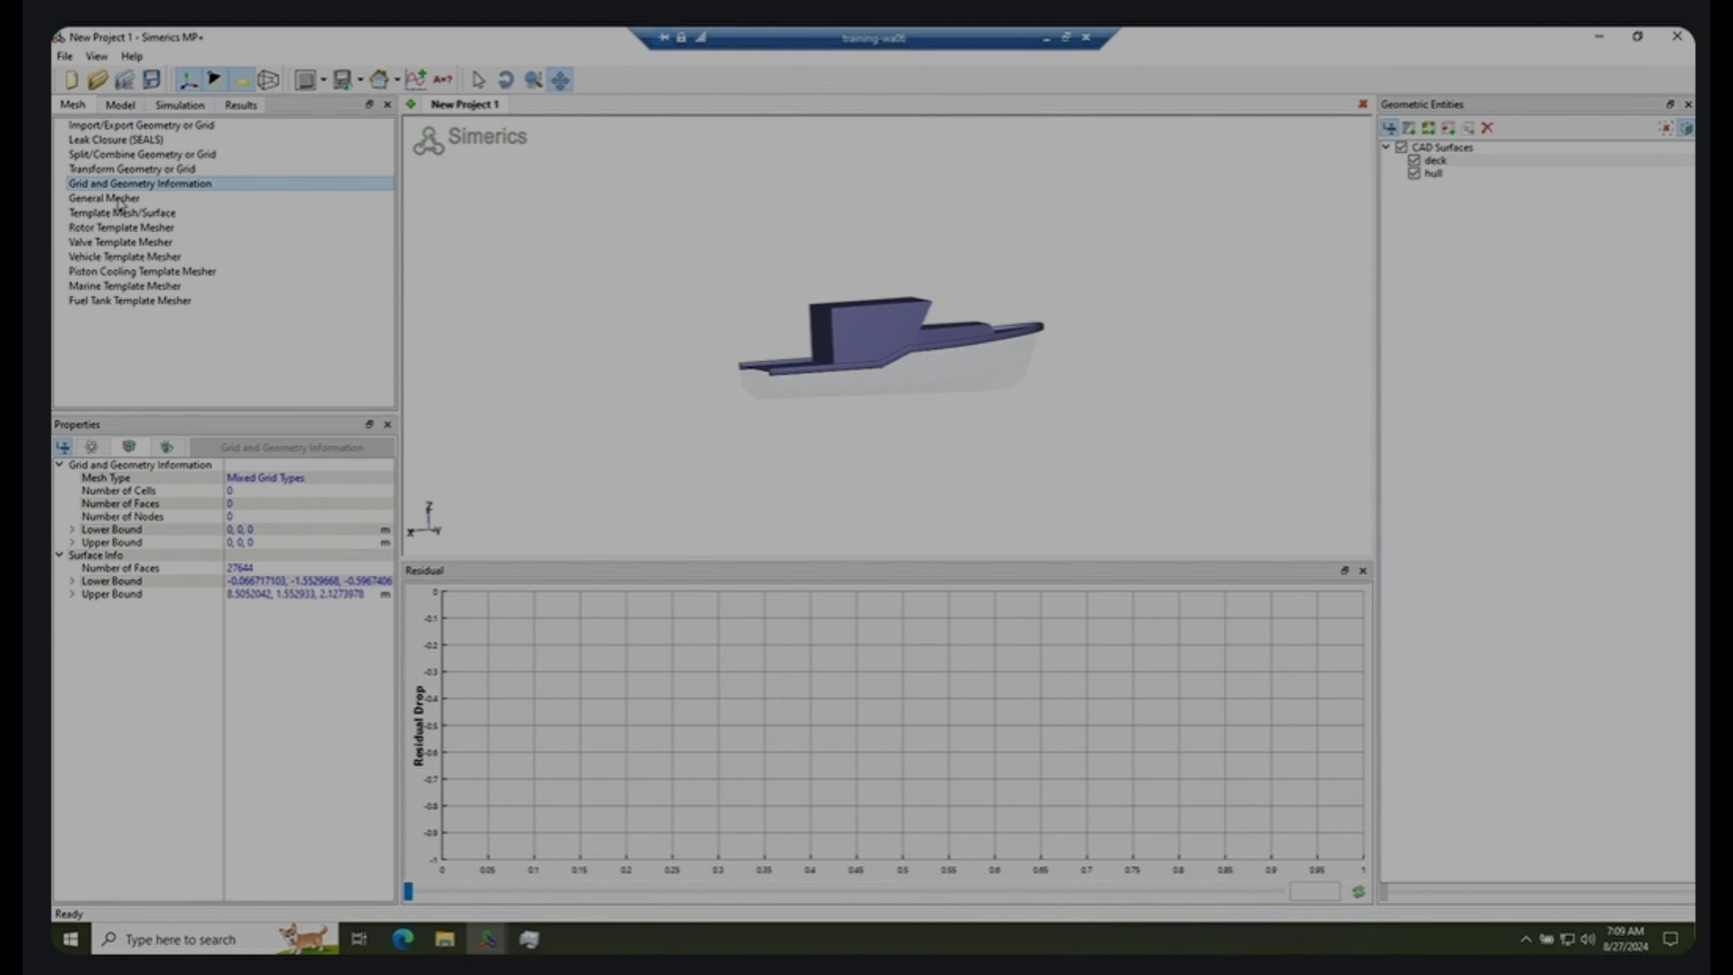
{"action": "mouse_move", "coordinate": [987, 423]}
{"action": "left_mouse_down"}
{"action": "mouse_move", "coordinate": [1027, 426]}
{"action": "mouse_move", "coordinate": [1008, 422]}
{"action": "left_mouse_up"}
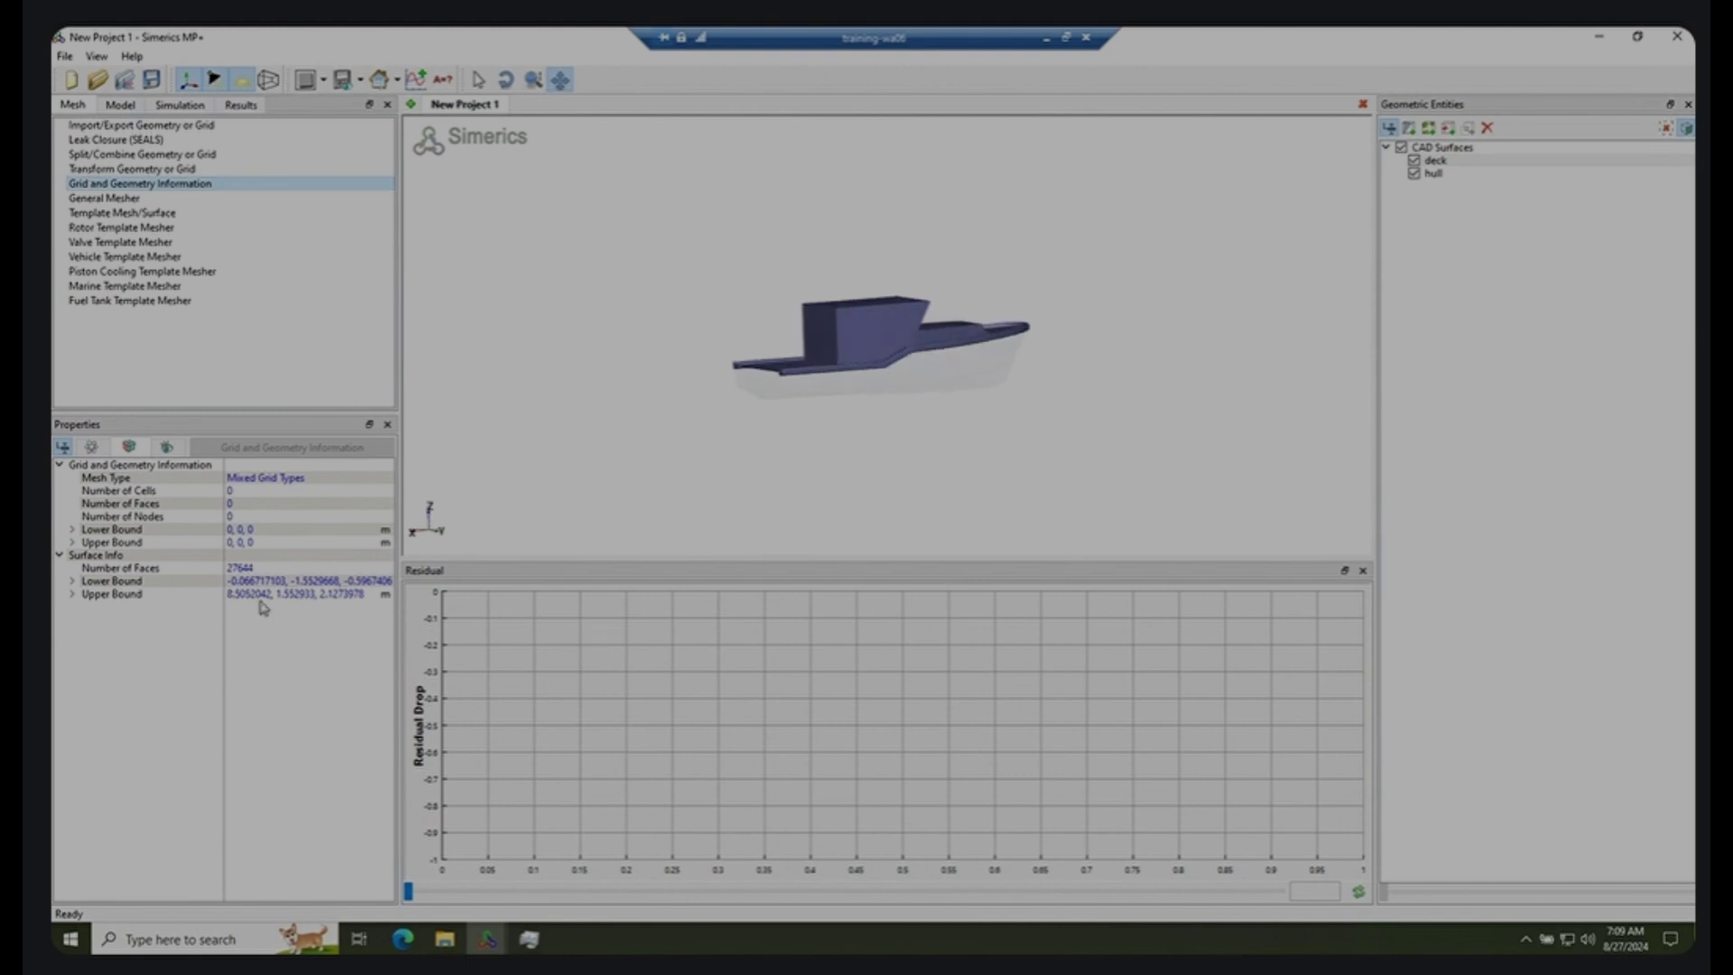
{"action": "left_click_drag", "start_coordinate": [893, 391], "coordinate": [845, 388]}
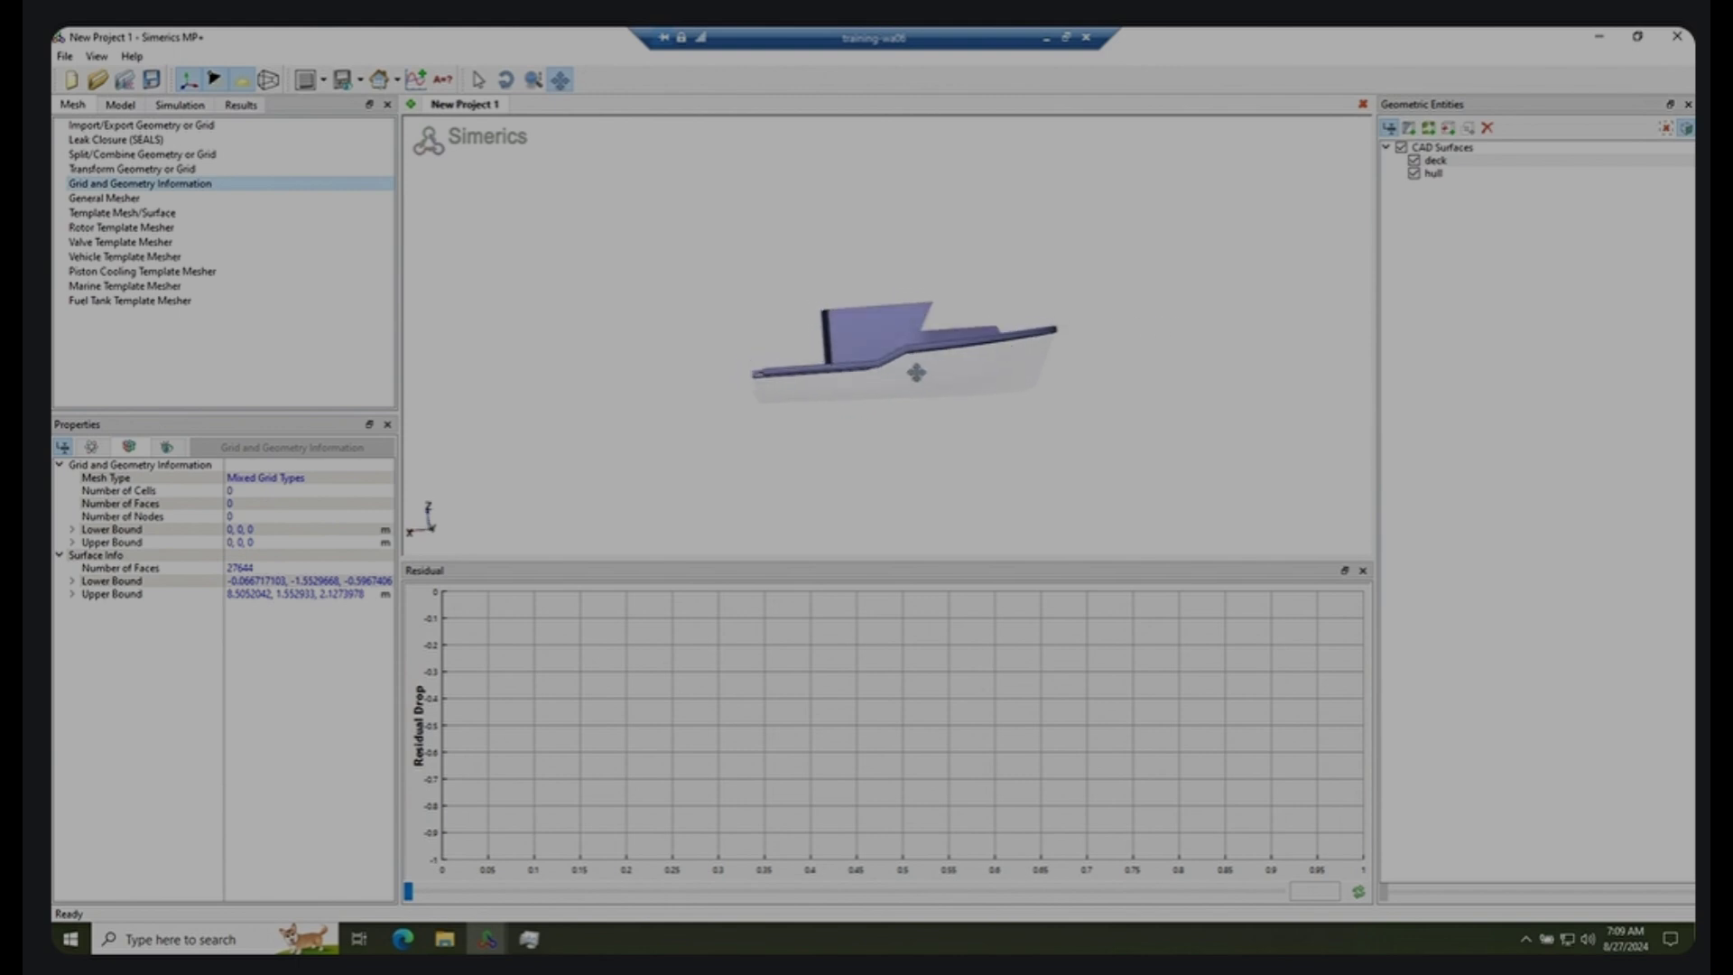
Open the Marine Template Mesher settings and select Planing as the hull type
{"action": "left_click", "coordinate": [102, 287]}
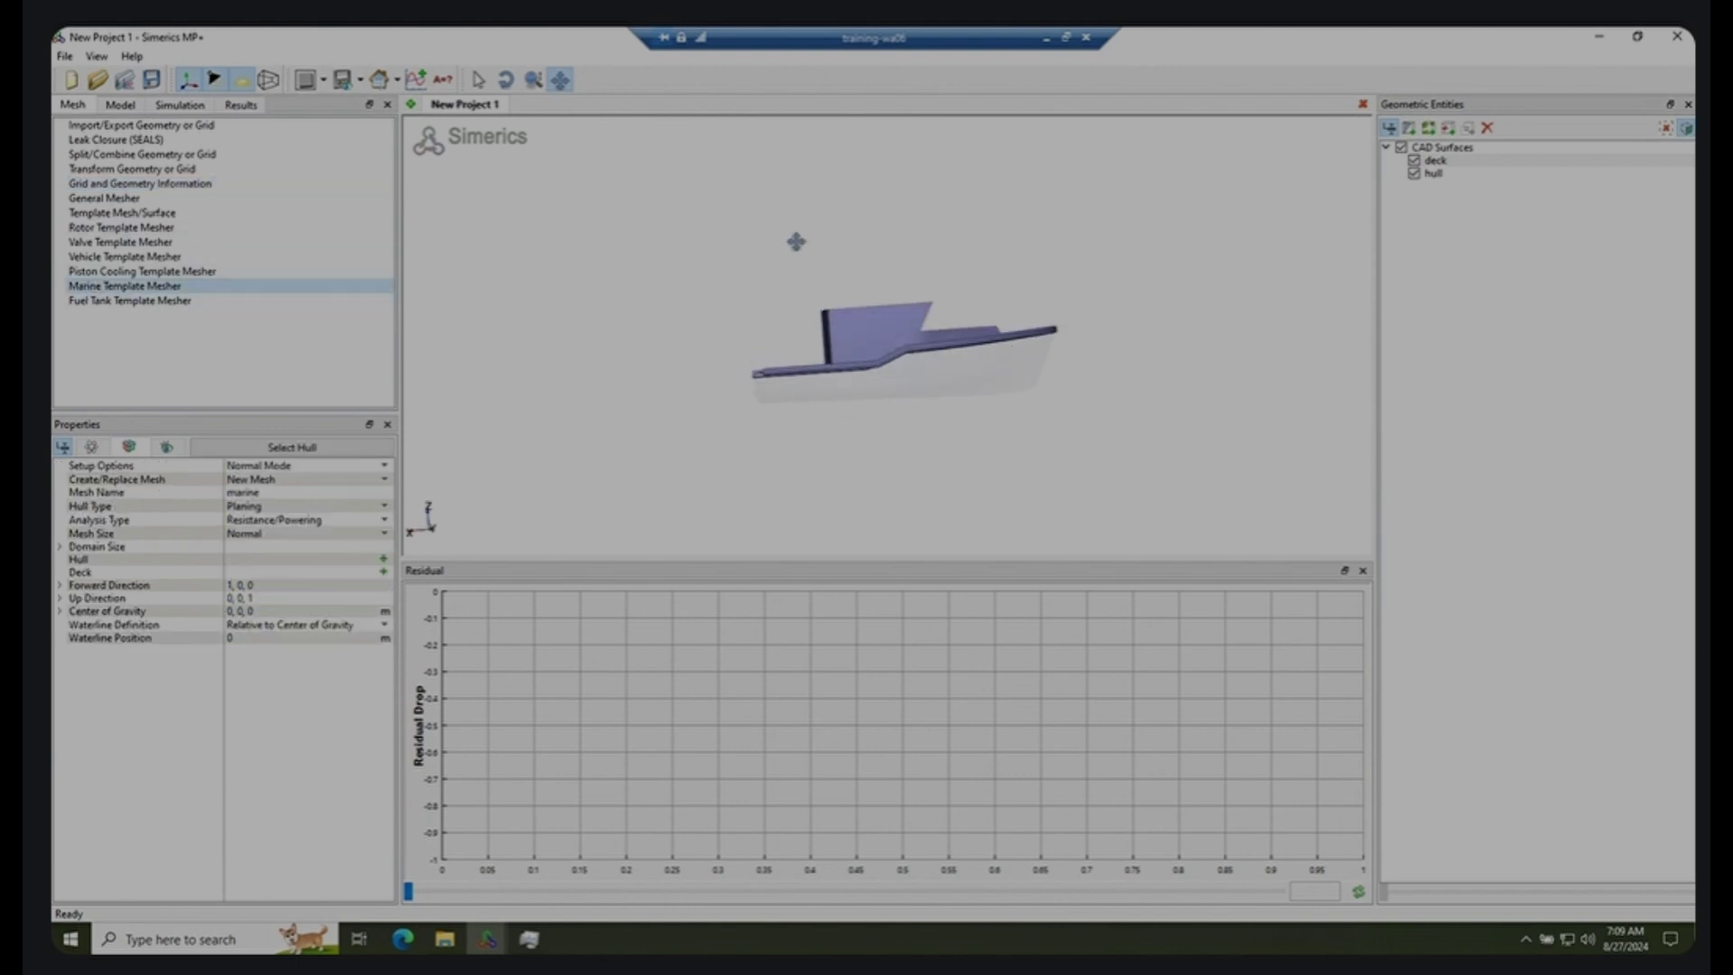
{"action": "left_click_drag", "start_coordinate": [812, 255], "coordinate": [762, 259]}
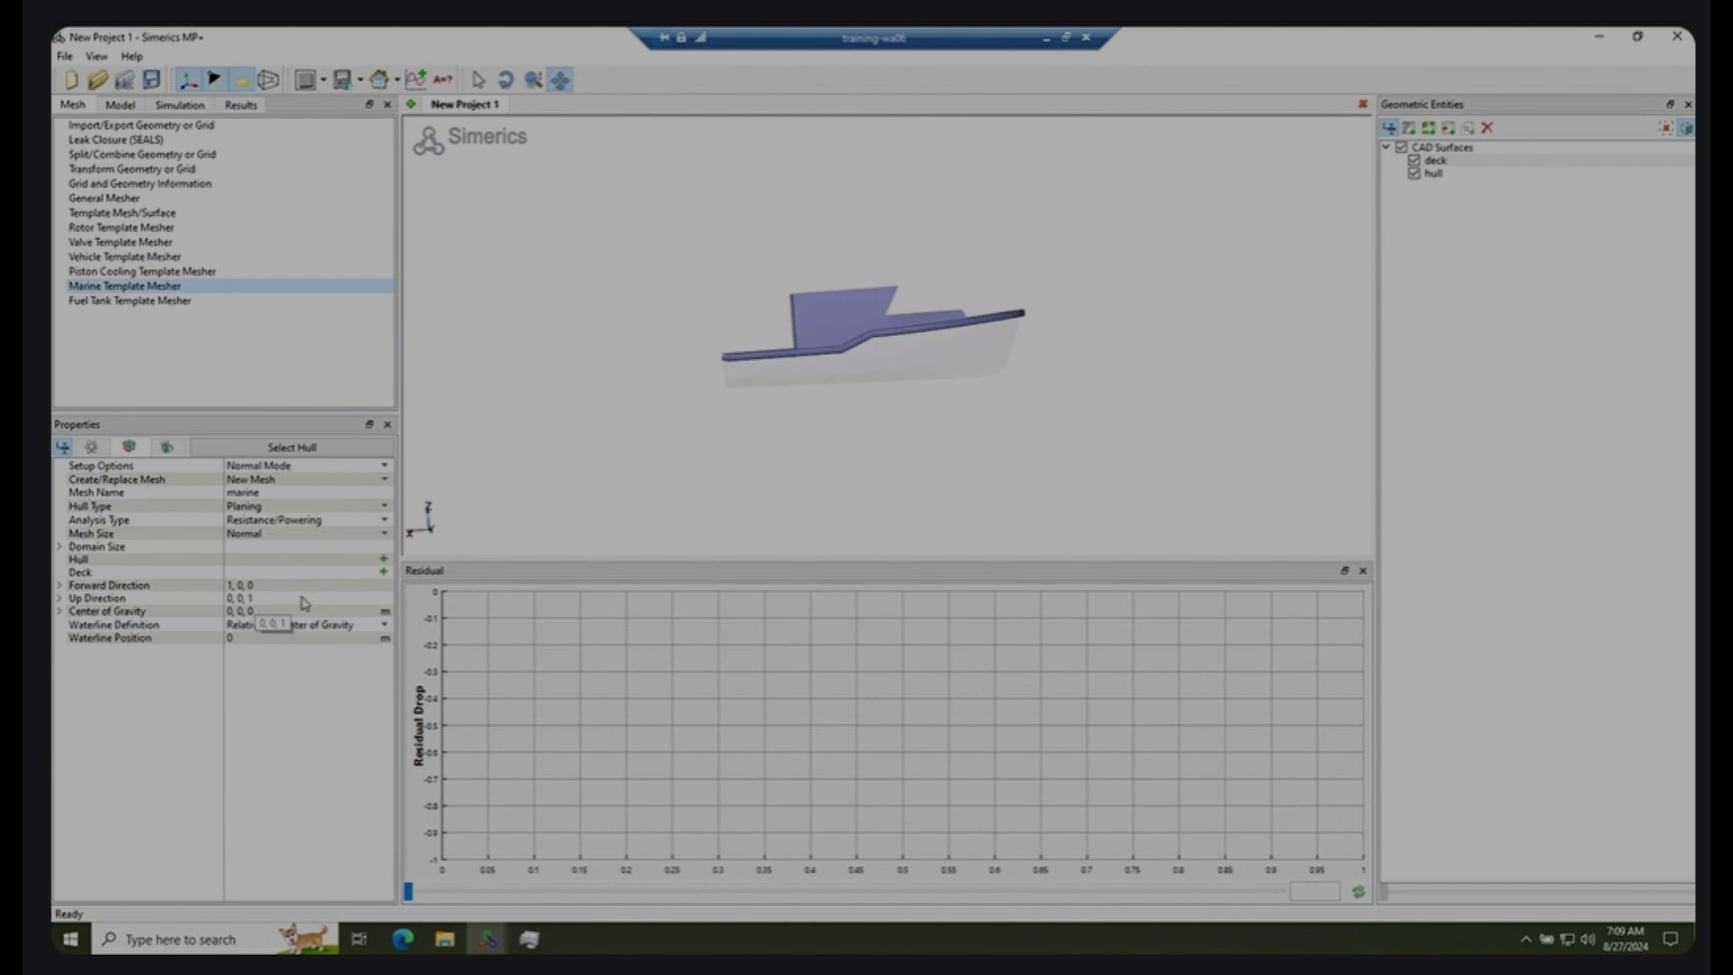
{"action": "left_click_drag", "start_coordinate": [821, 406], "coordinate": [831, 407]}
{"action": "middle_click_drag", "start_coordinate": [832, 407], "coordinate": [826, 409]}
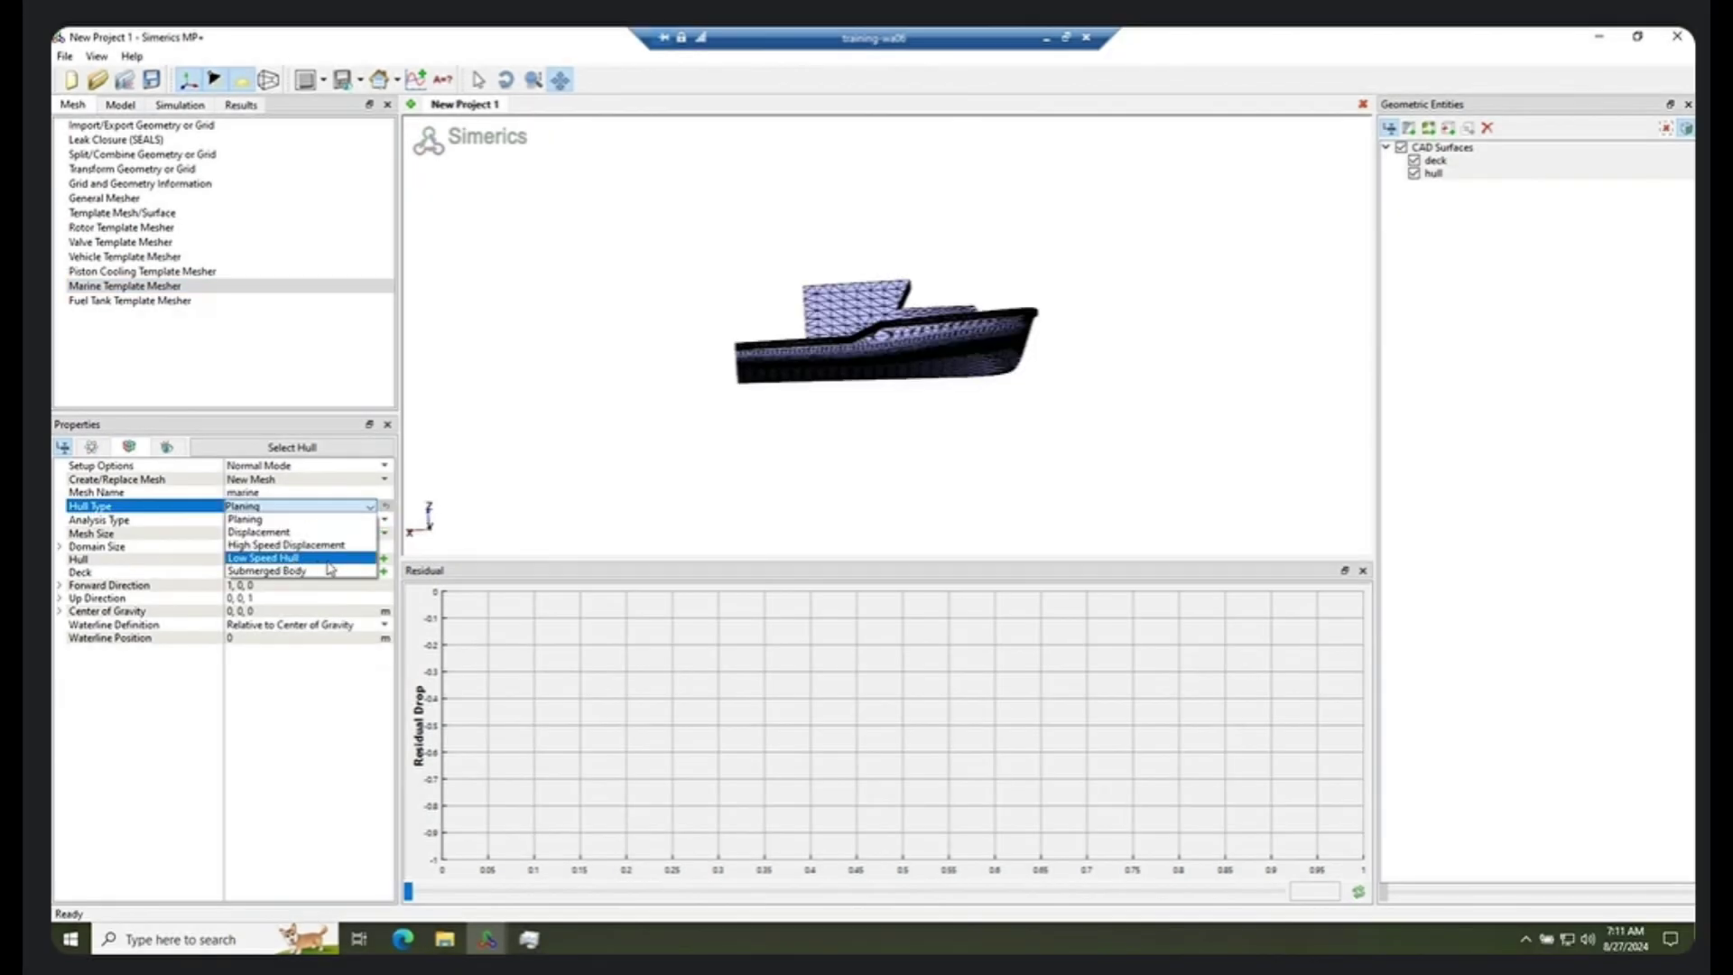
{"action": "left_click", "coordinate": [326, 516]}
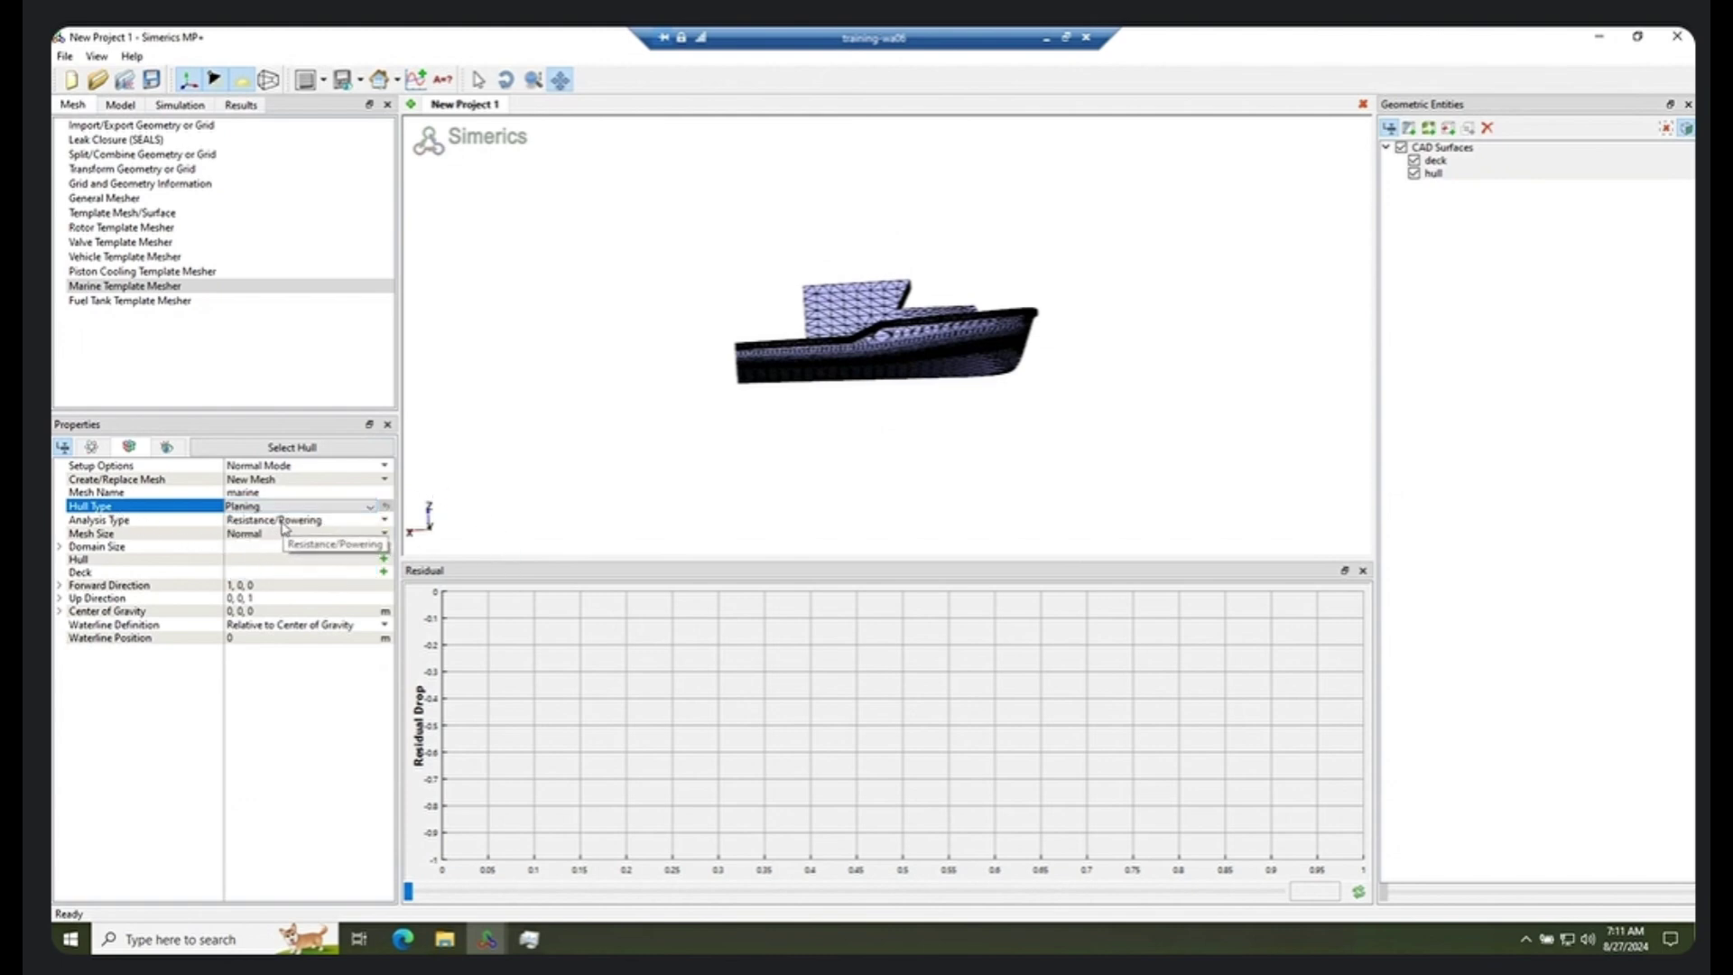
{"action": "middle_click_drag", "start_coordinate": [769, 415], "coordinate": [770, 422]}
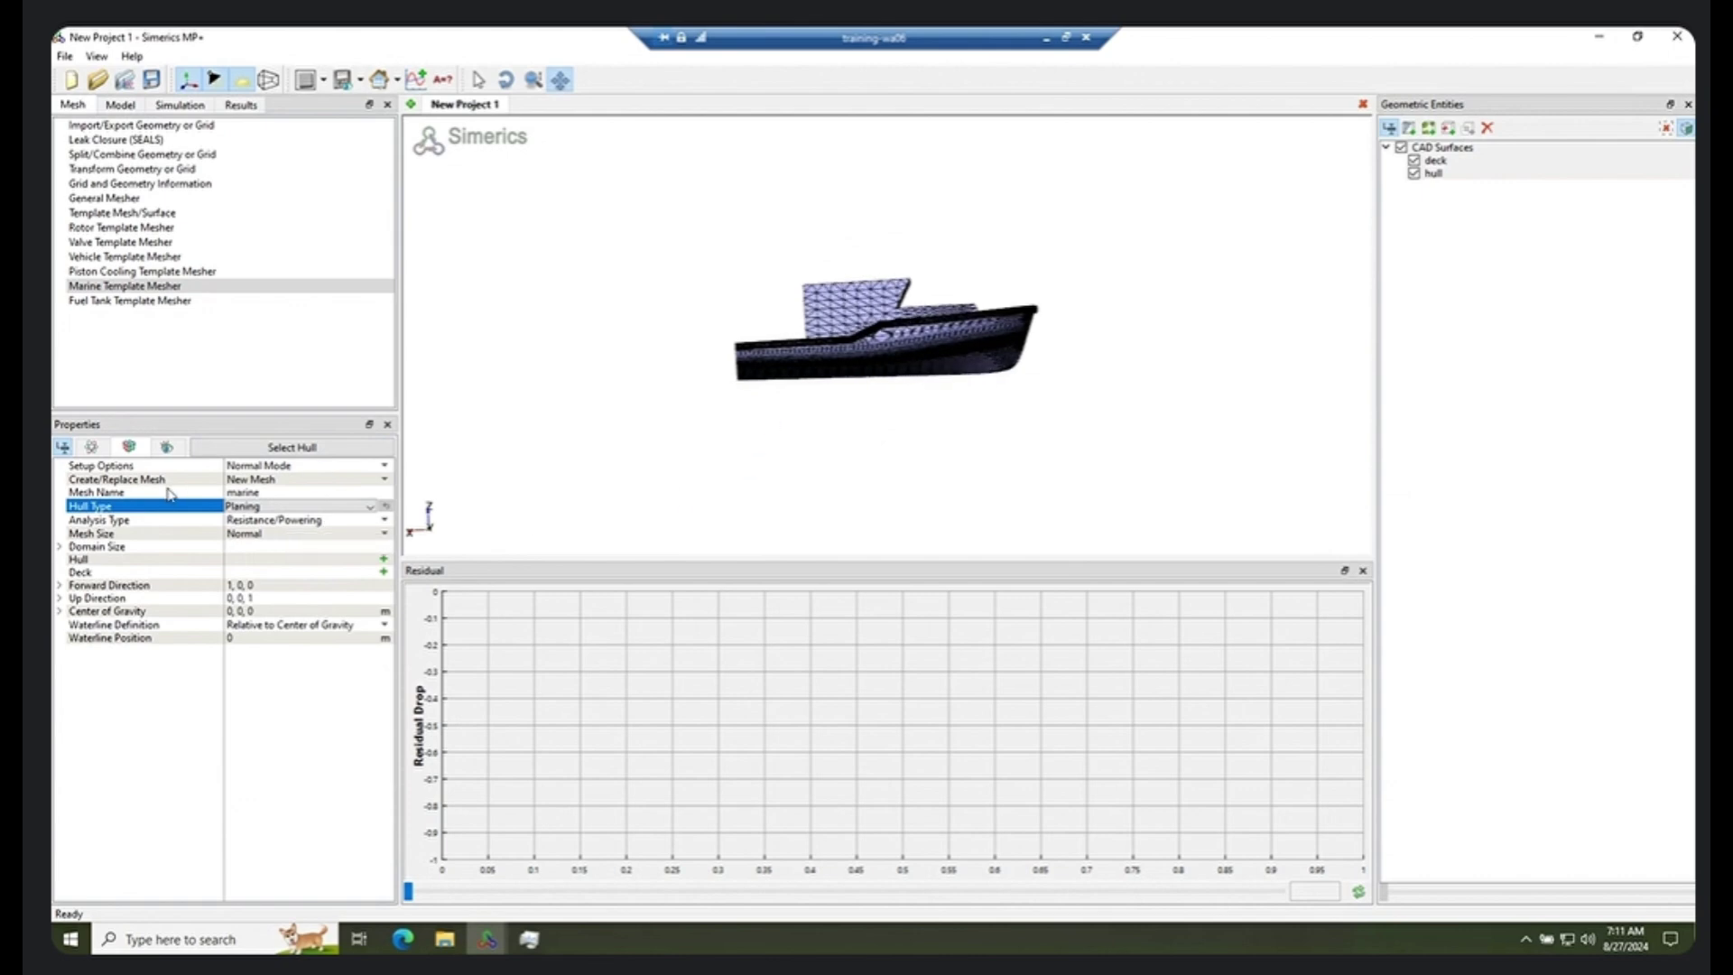
Set the marine mesh size to Coarse
{"action": "left_click", "coordinate": [272, 540]}
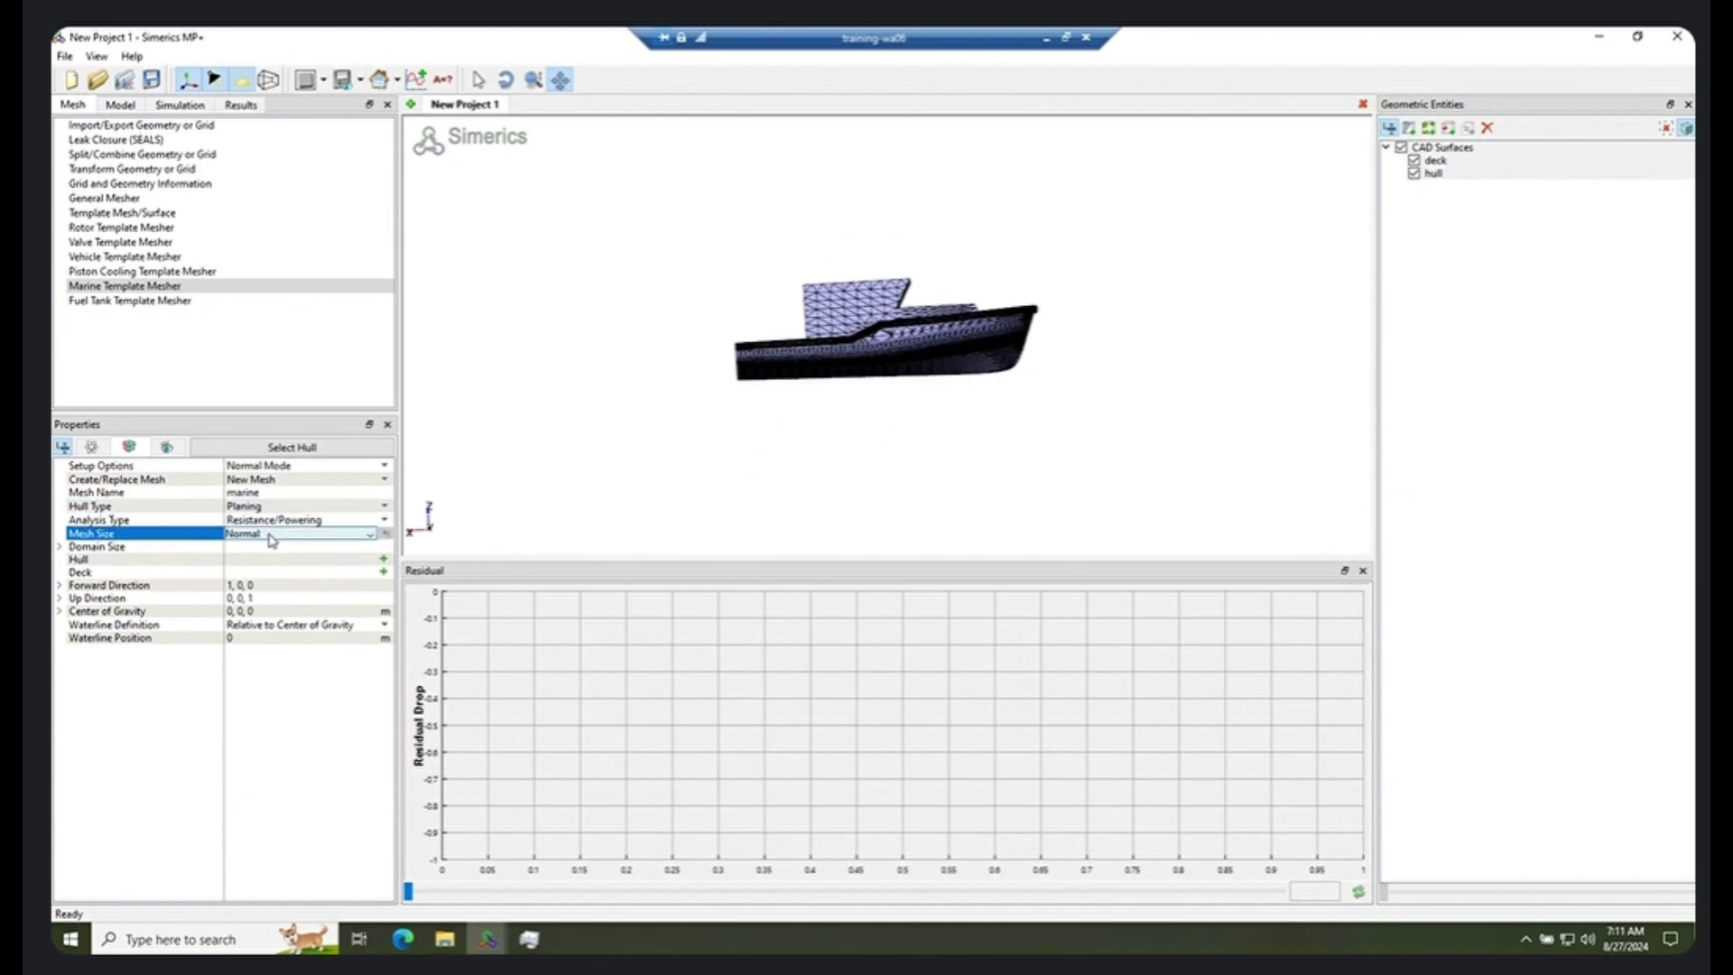
{"action": "left_click", "coordinate": [273, 540]}
{"action": "left_click", "coordinate": [256, 546]}
{"action": "left_click_drag", "start_coordinate": [763, 415], "coordinate": [765, 406]}
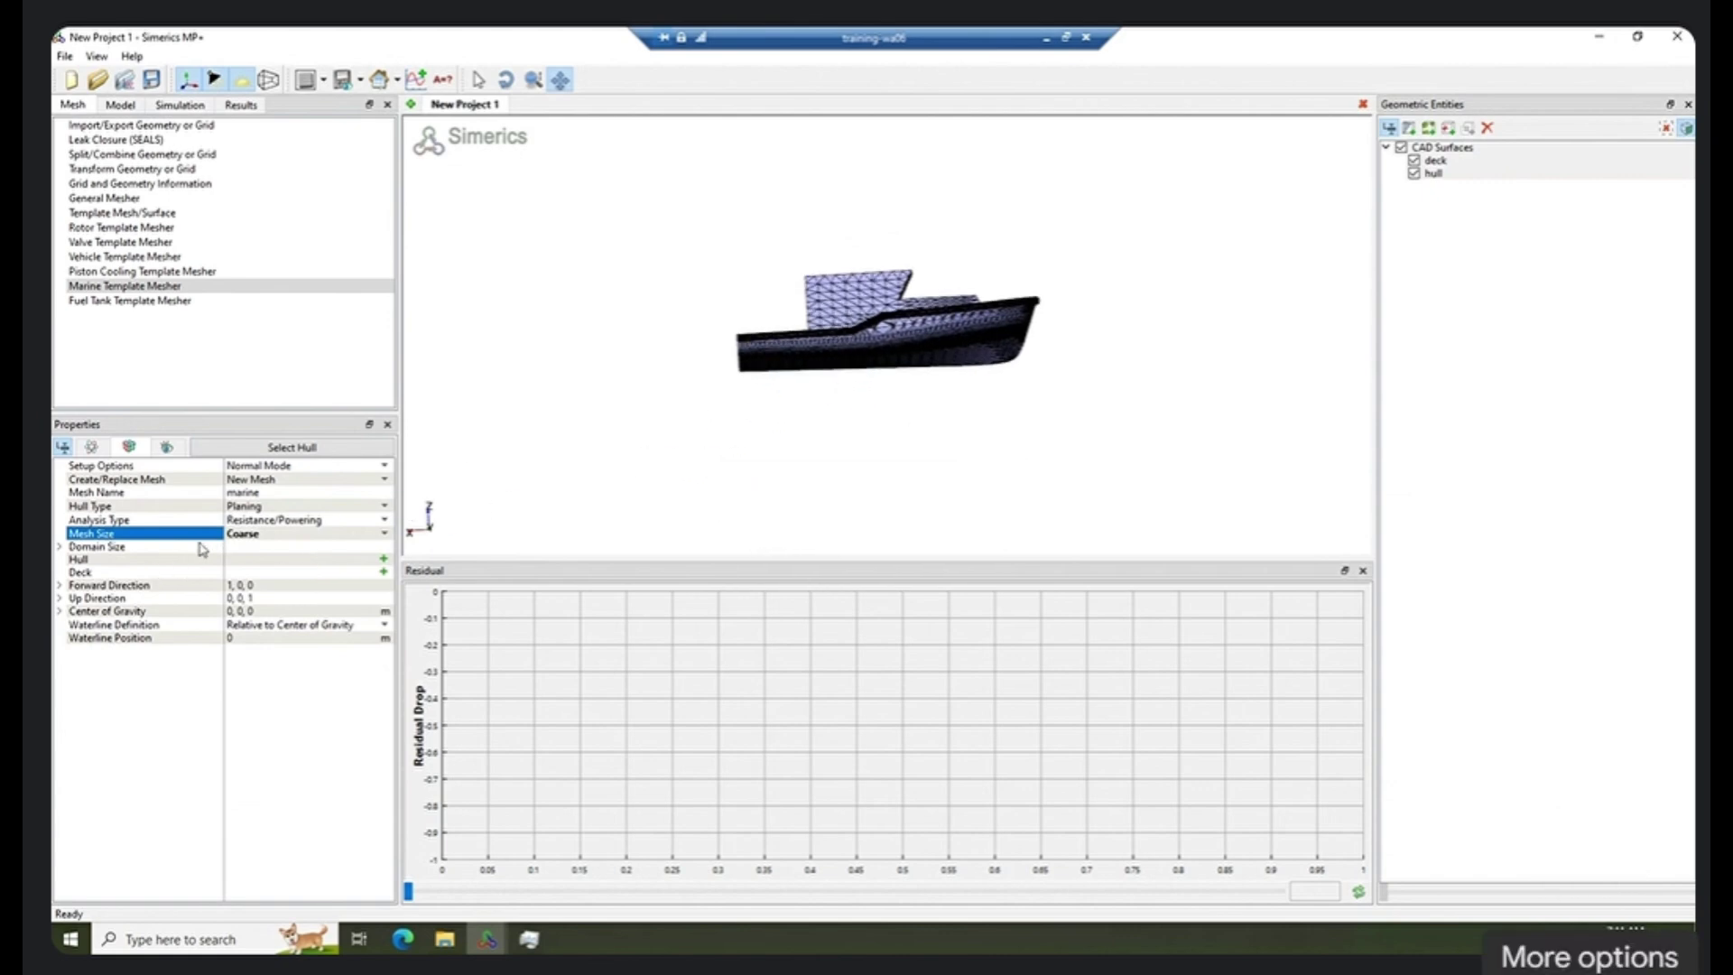
{"action": "left_click", "coordinate": [1590, 973]}
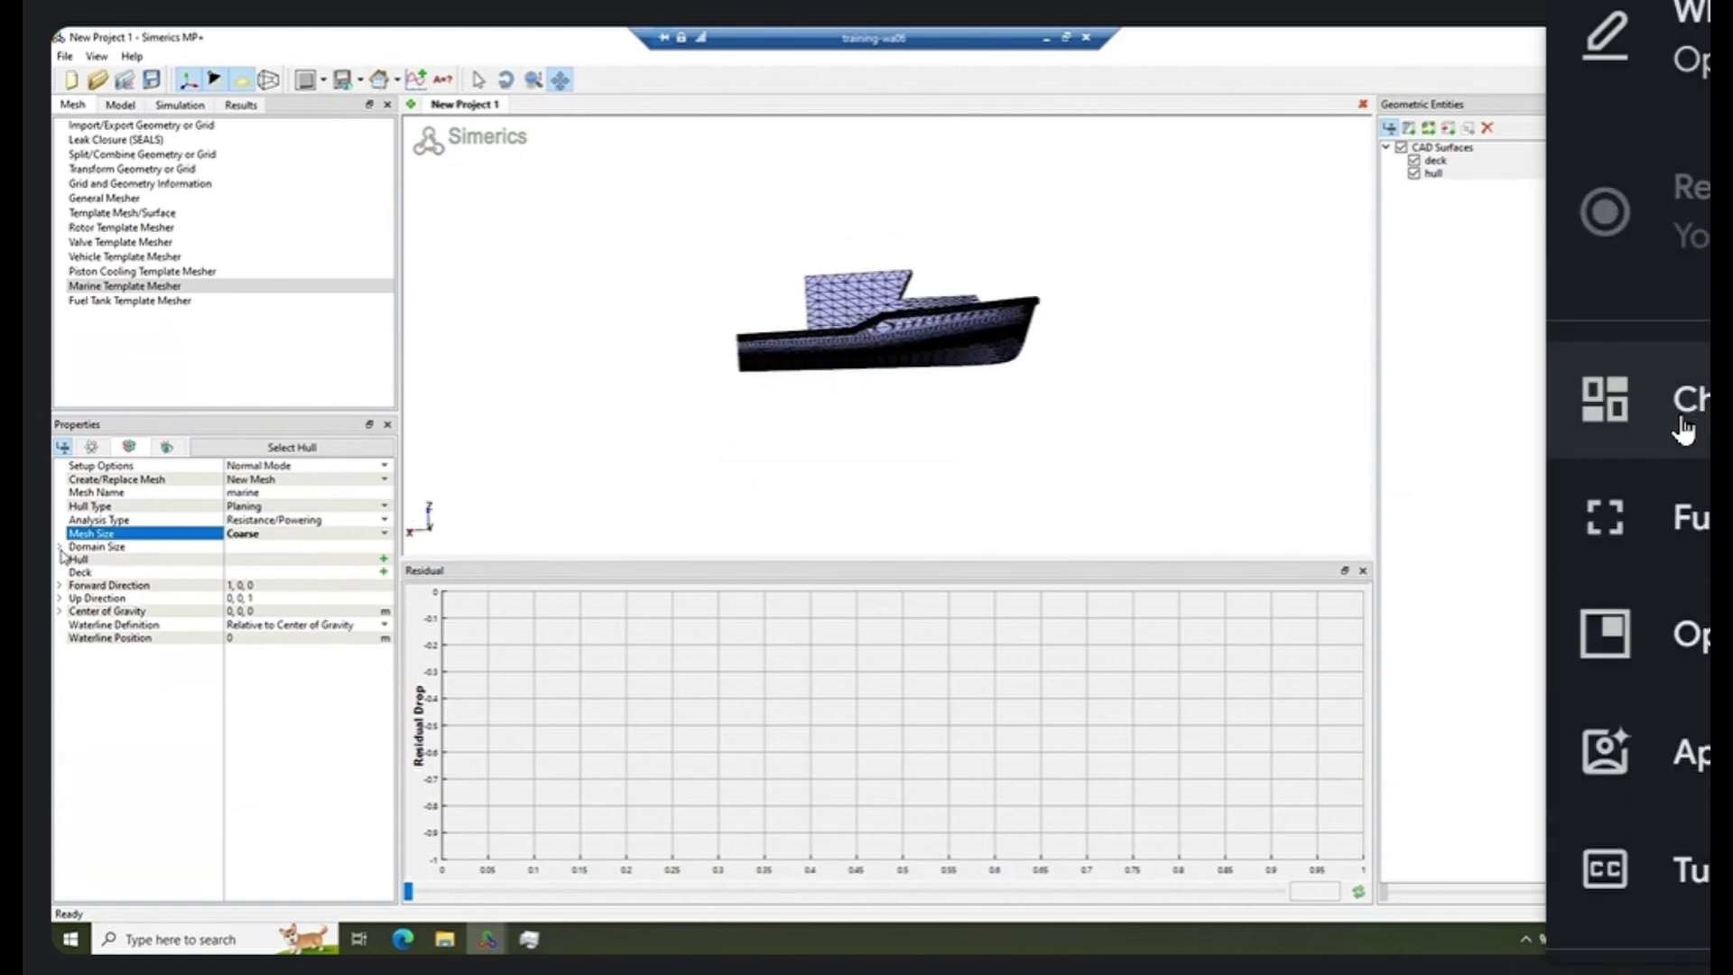
{"action": "left_click", "coordinate": [1678, 510]}
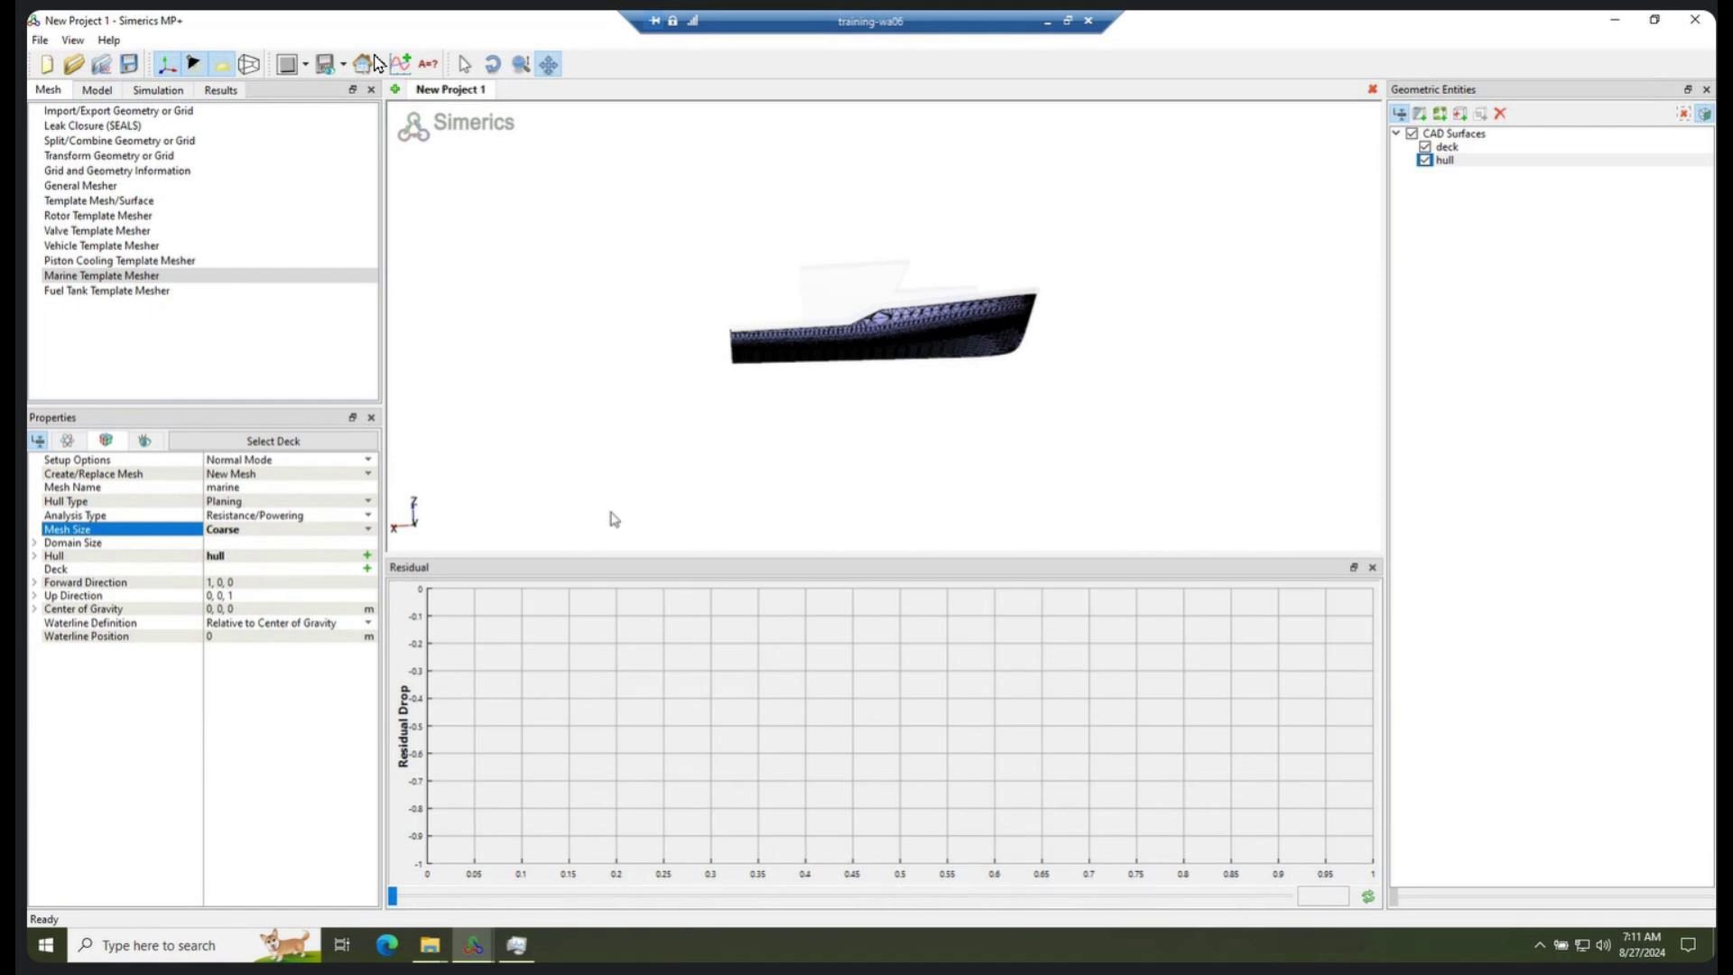
Assign the deck CAD surface as the marine mesh's Deck and set the forward direction's X component to -1
{"action": "left_click", "coordinate": [1447, 147]}
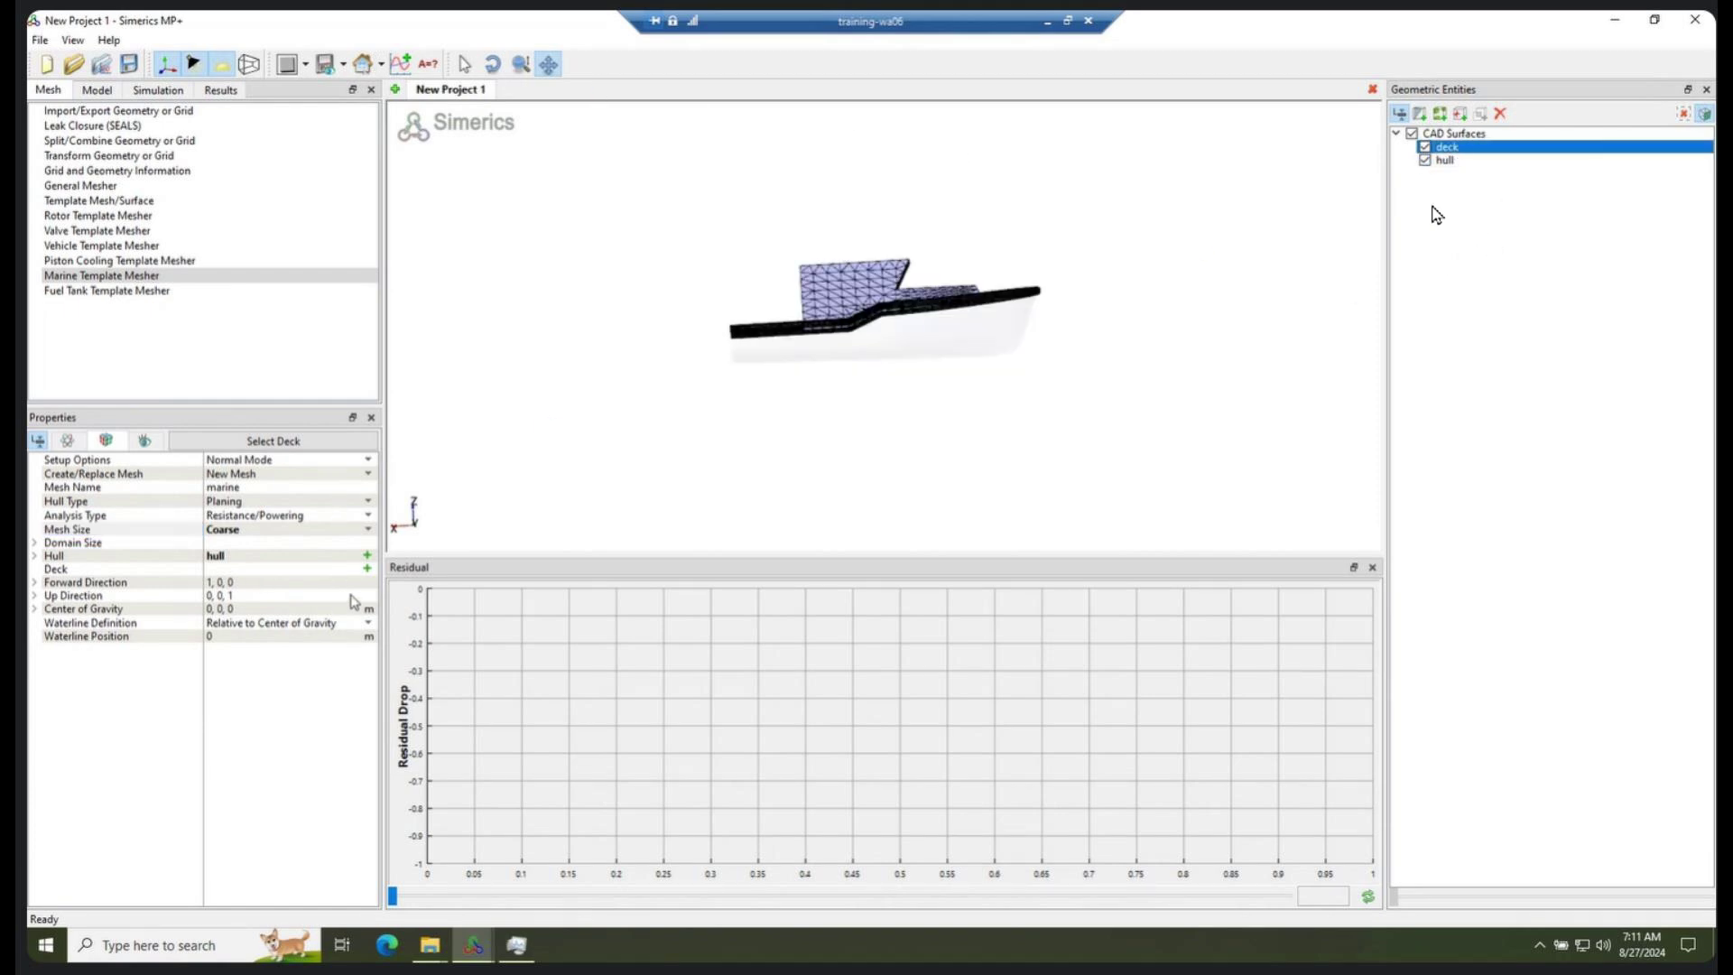
{"action": "left_click", "coordinate": [368, 569]}
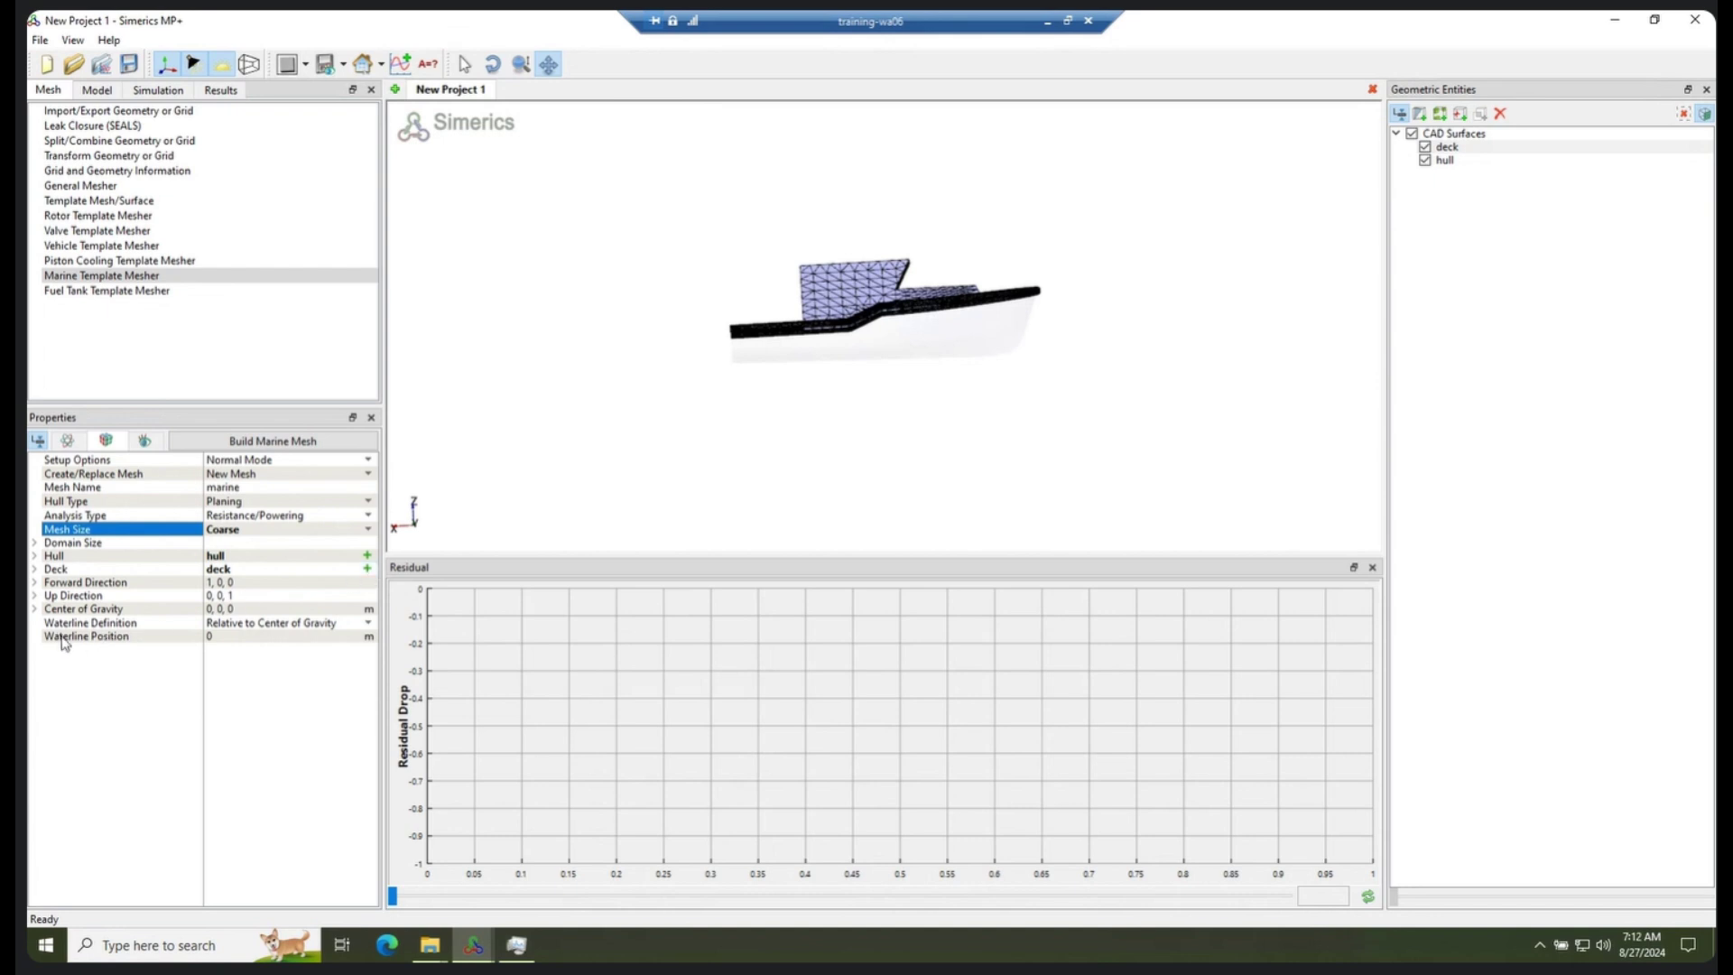
{"action": "left_click", "coordinate": [34, 582]}
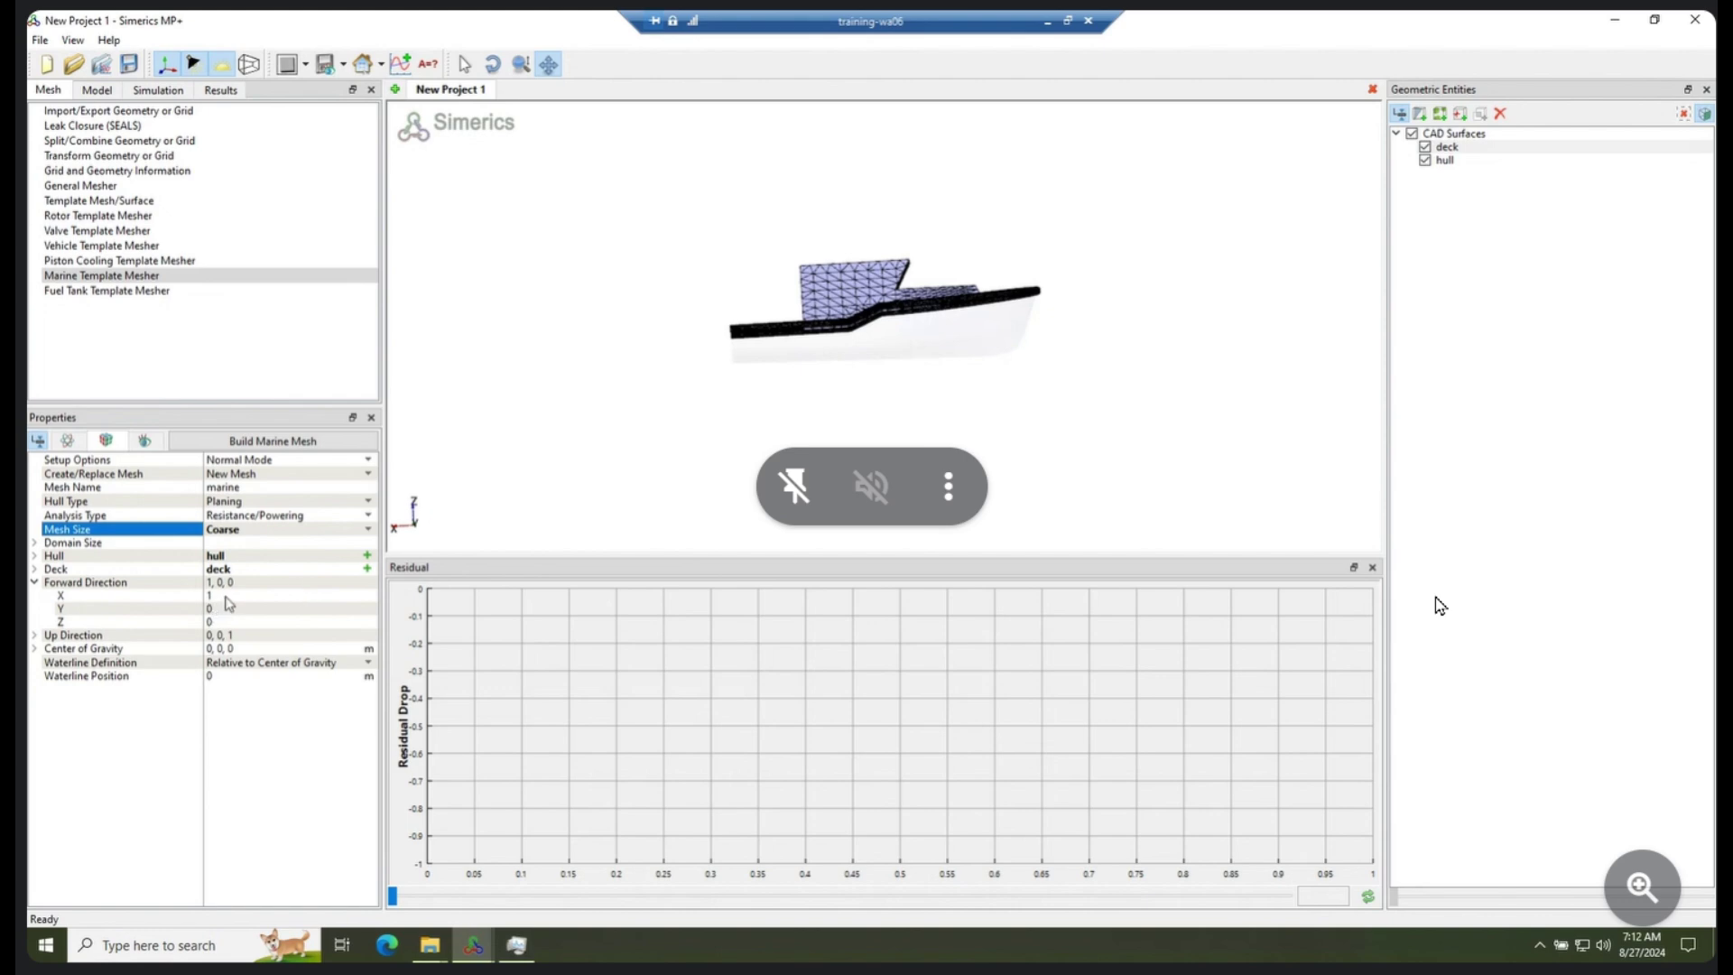
{"action": "left_click", "coordinate": [228, 596]}
{"action": "type", "text": "-1"}
{"action": "key", "text": "Return"}
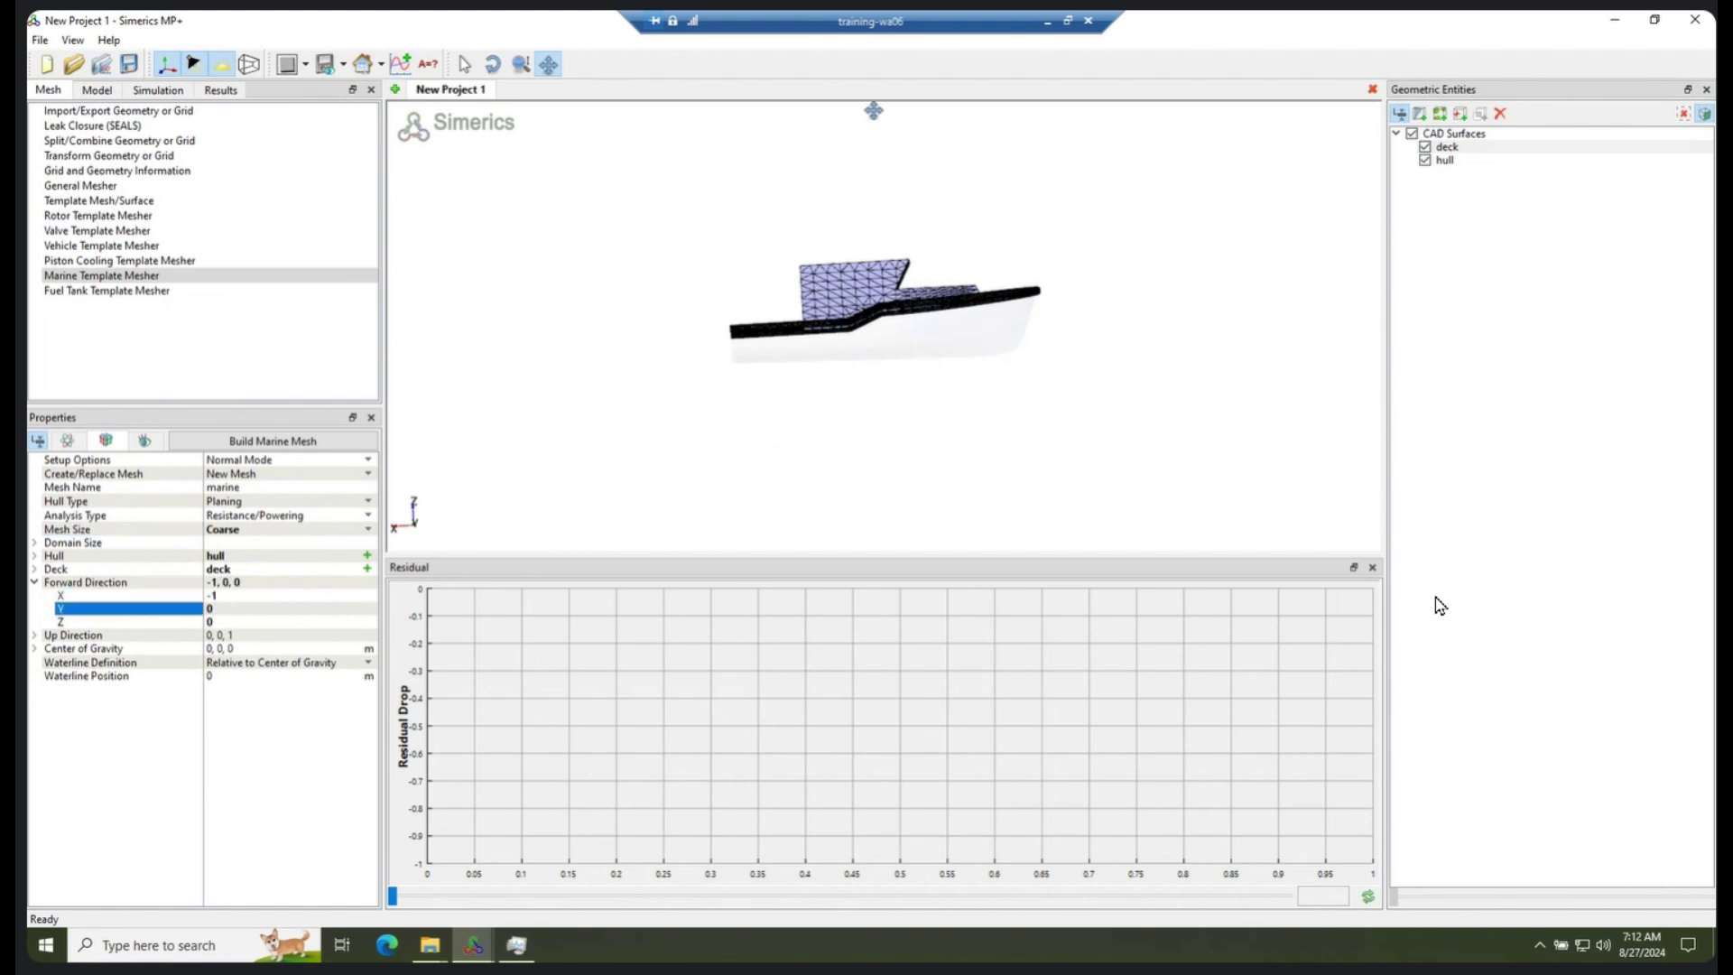
{"action": "left_click", "coordinate": [33, 583]}
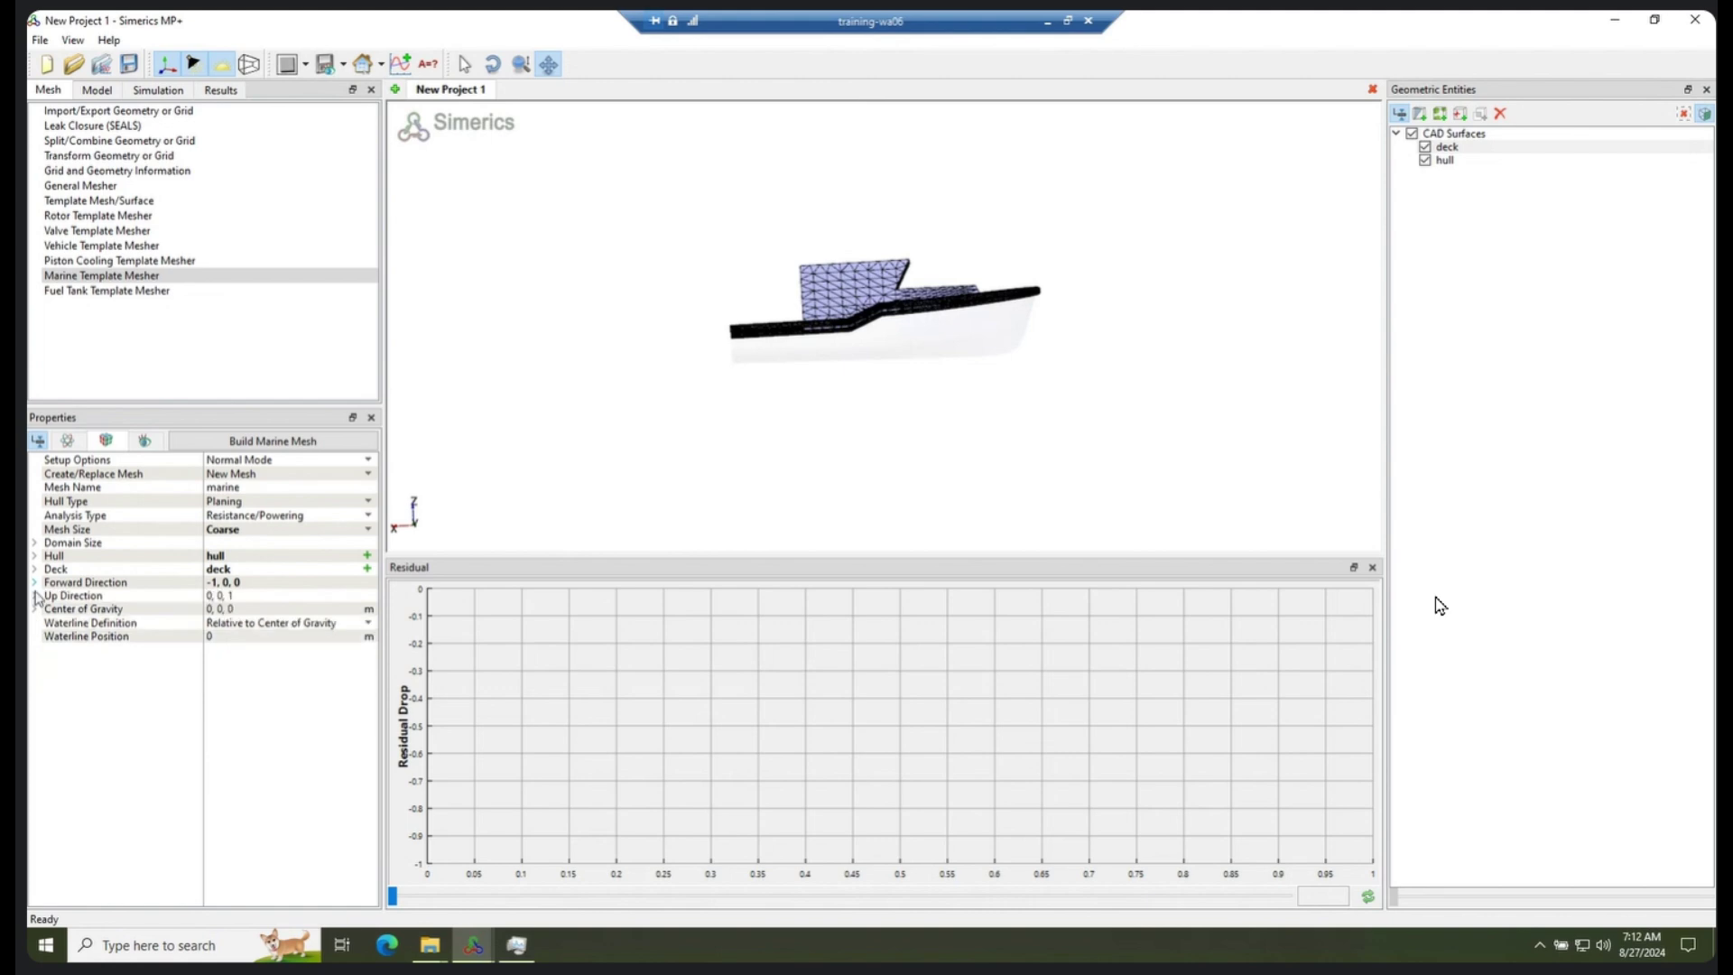
Set the X coordinate of the marine mesh's center of gravity to 5 m
{"action": "left_click", "coordinate": [34, 608]}
{"action": "left_click", "coordinate": [226, 623]}
{"action": "type", "text": "5"}
{"action": "key", "text": "Return"}
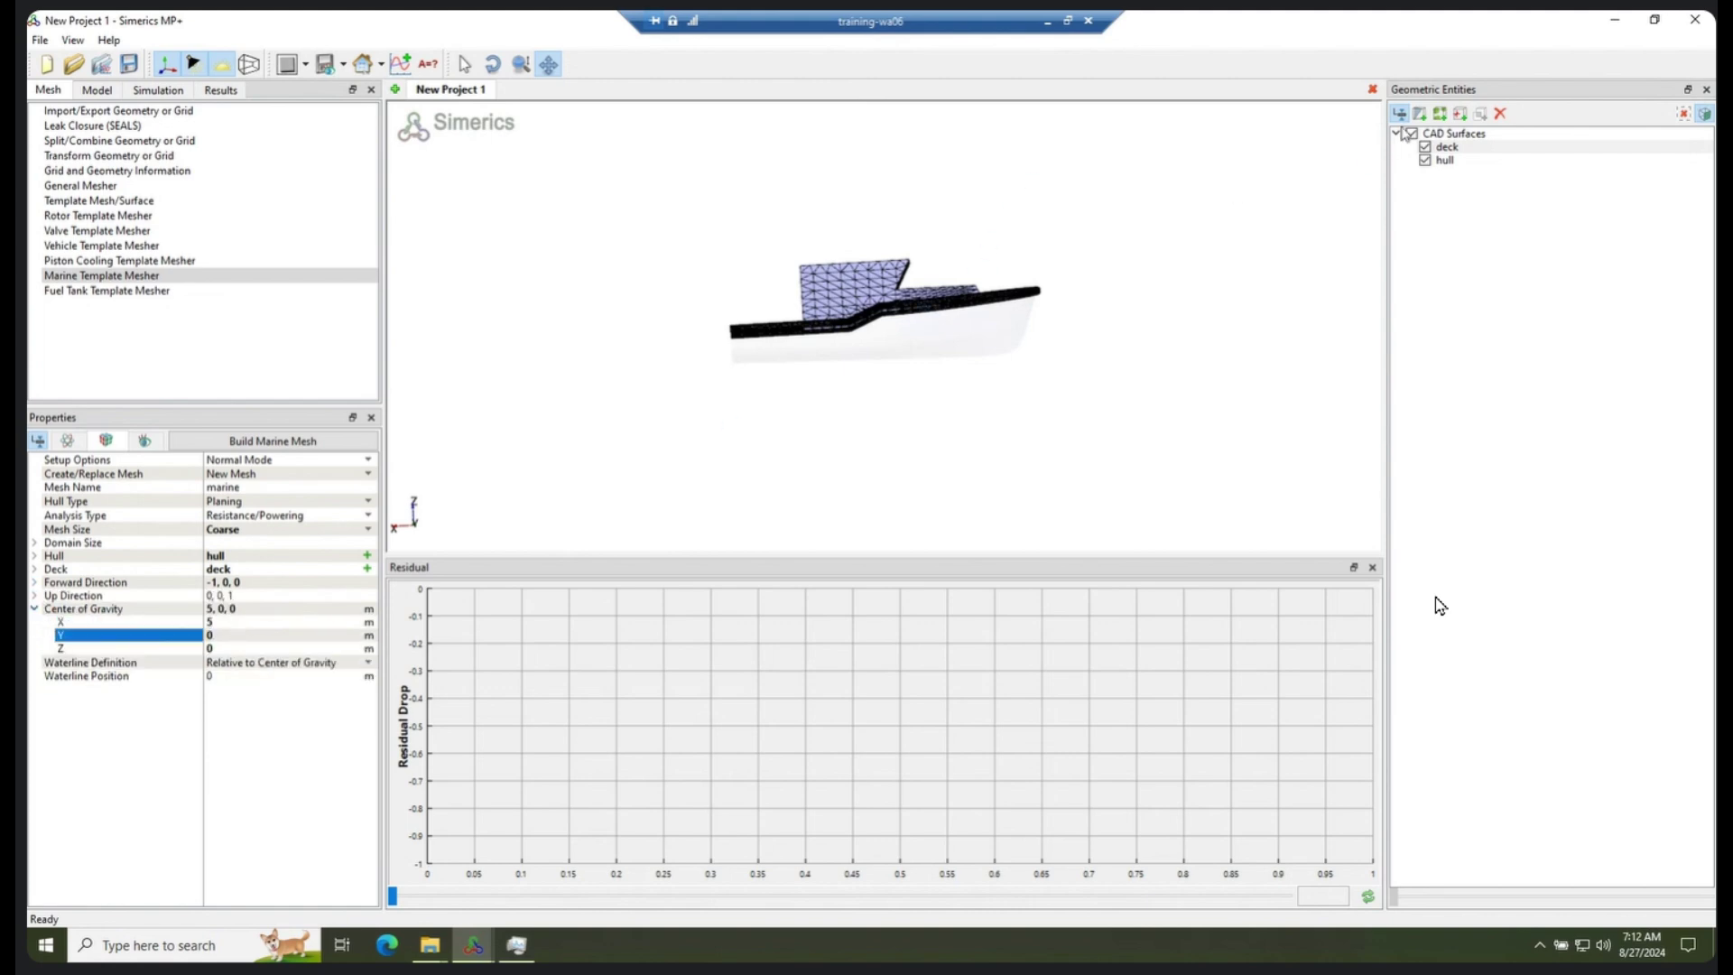
Create a point with its X position at 5 m to mark the center of gravity on the boat
{"action": "left_click", "coordinate": [1461, 112]}
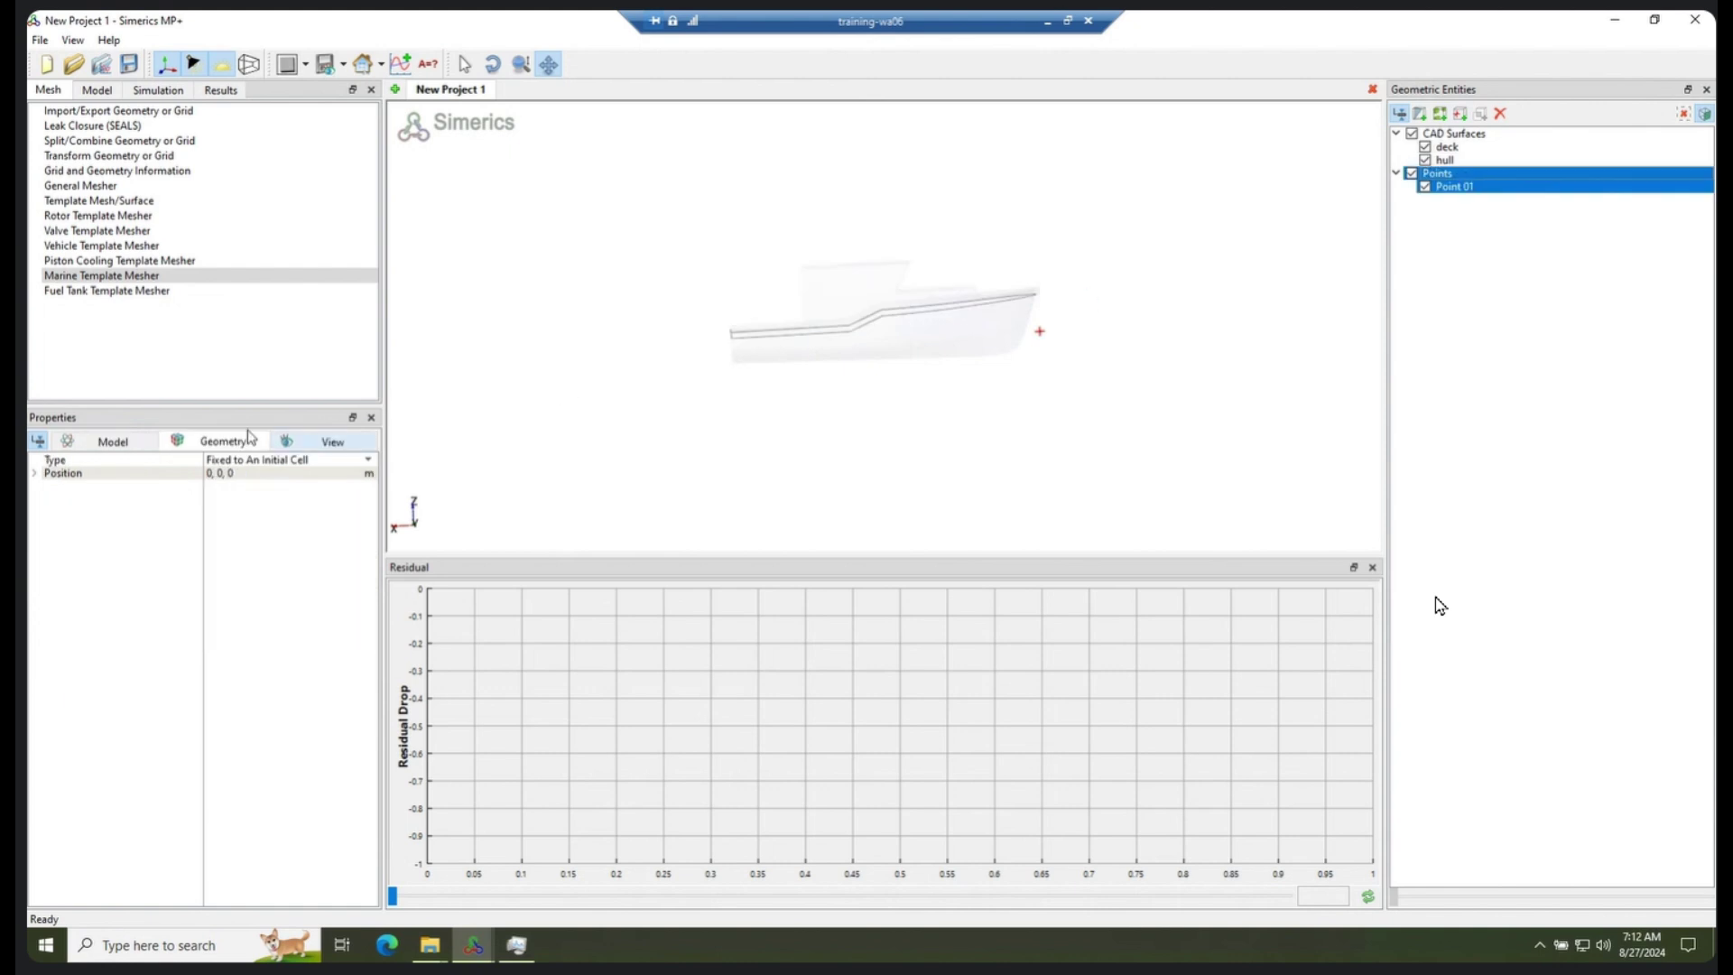
{"action": "left_click", "coordinate": [34, 473]}
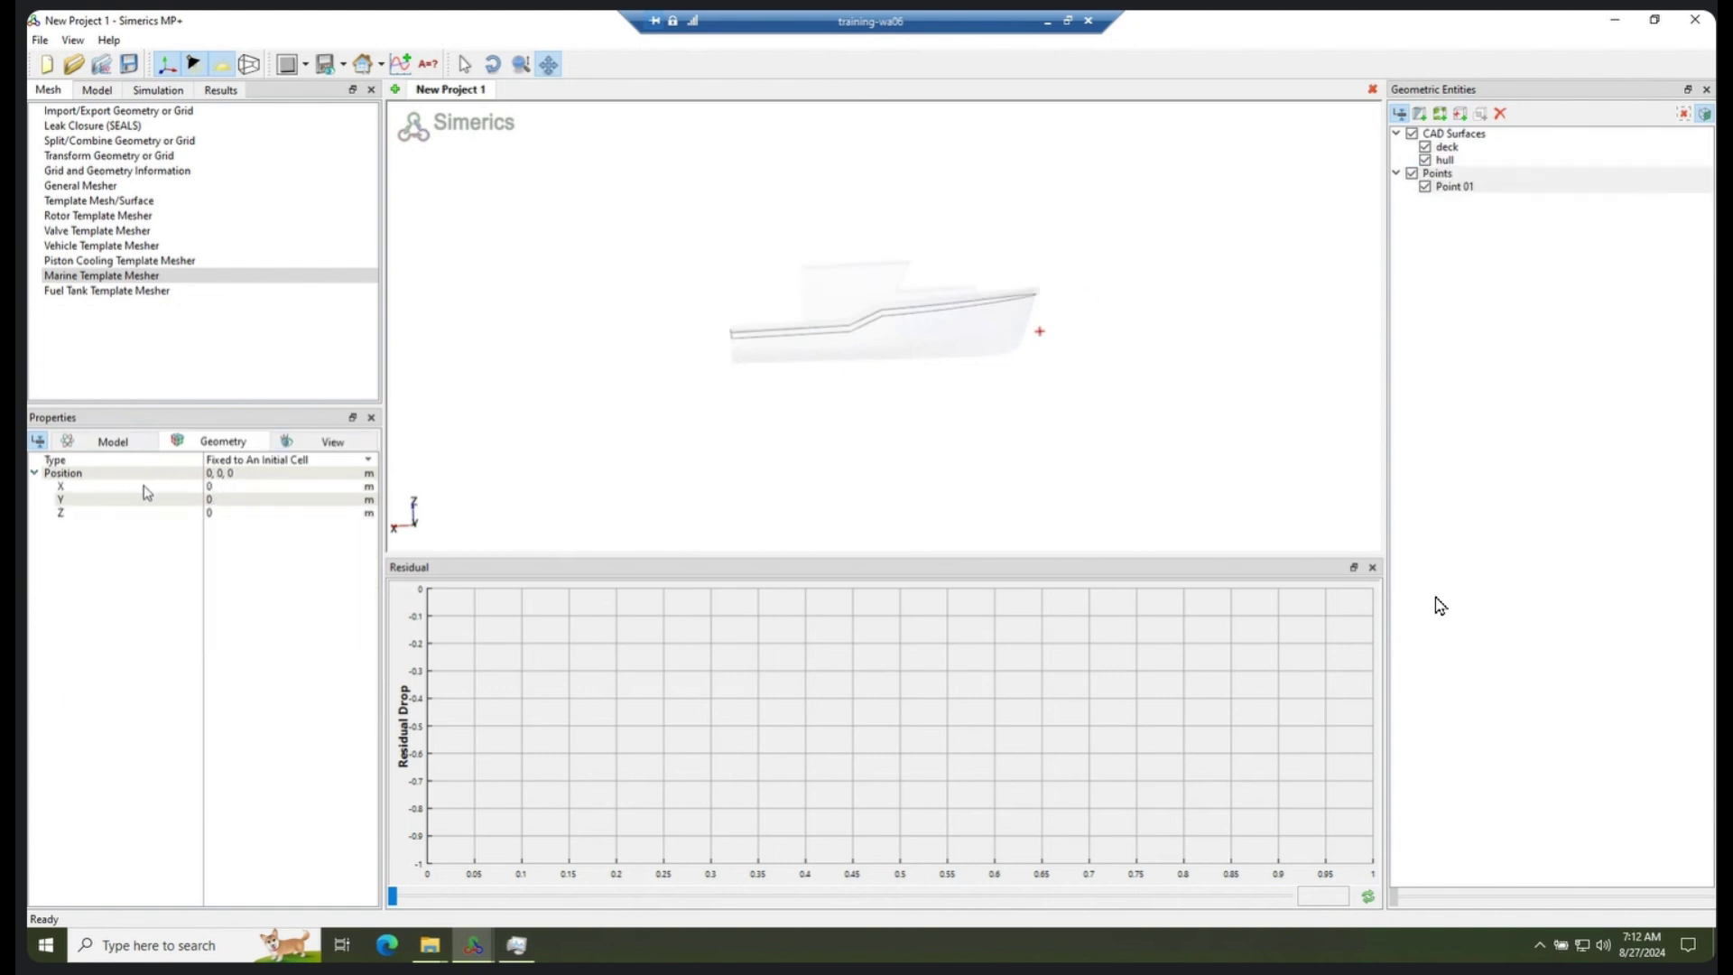
{"action": "left_click", "coordinate": [220, 485]}
{"action": "type", "text": "5"}
{"action": "key", "text": "Return"}
{"action": "middle_click_drag", "start_coordinate": [887, 358], "coordinate": [874, 359]}
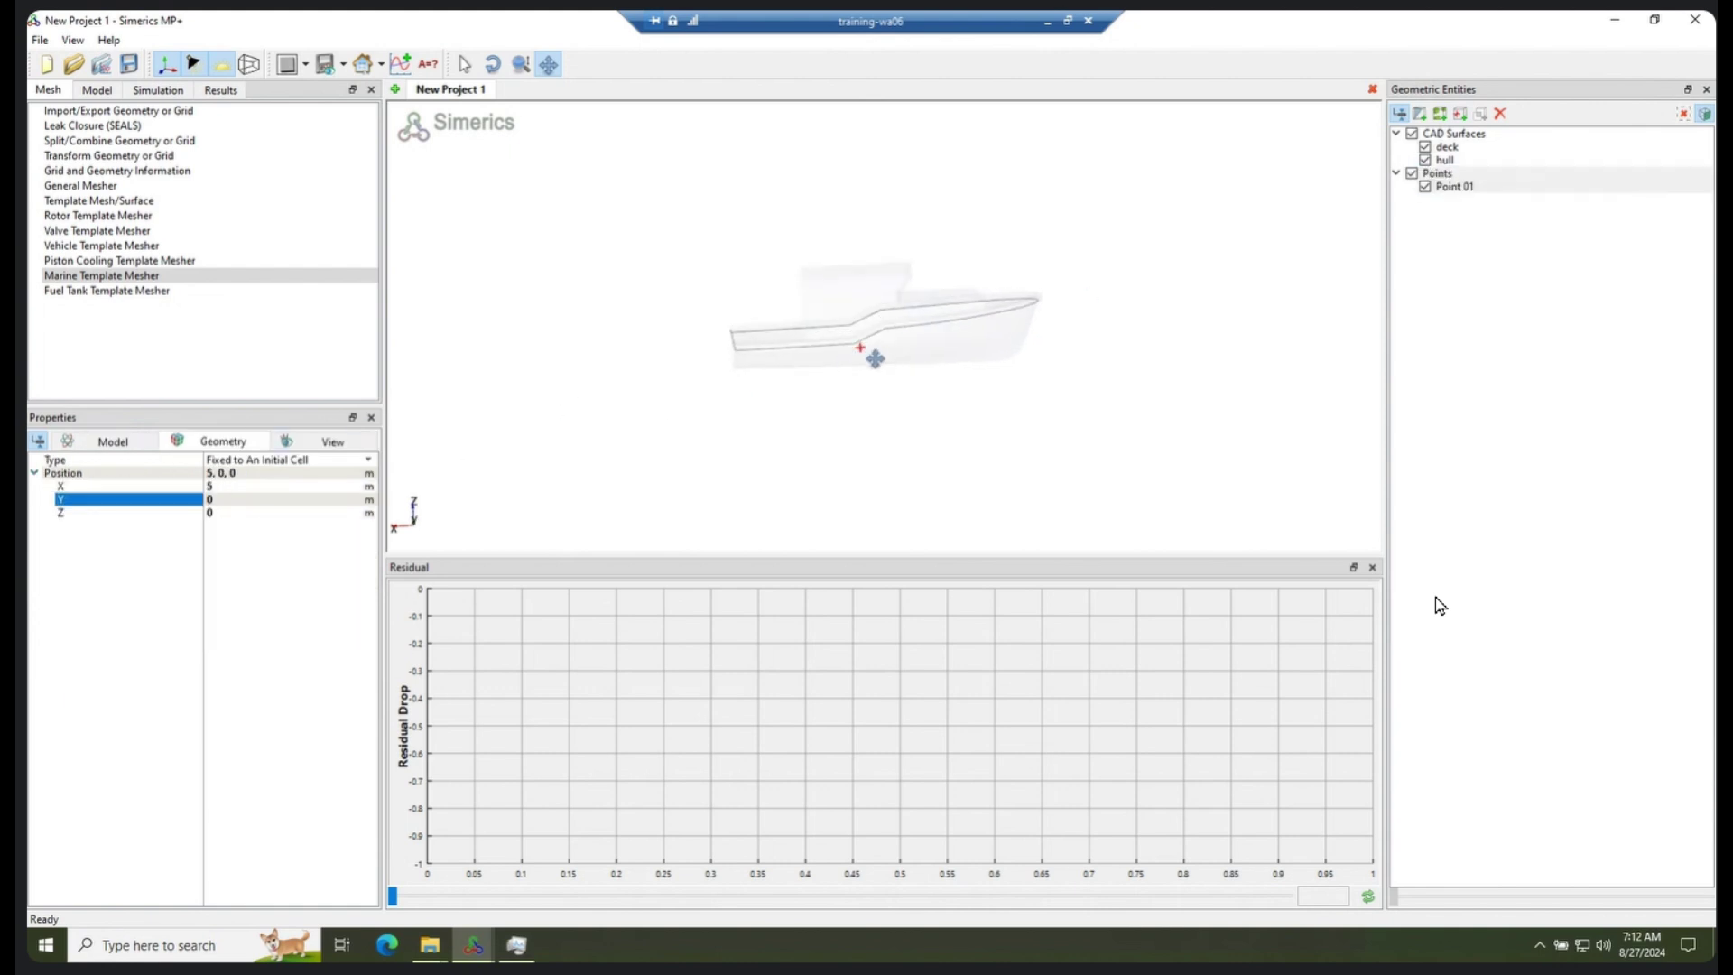
Build the marine mesh with the waterline position left at 0 m relative to the center of gravity
{"action": "left_click", "coordinate": [136, 276]}
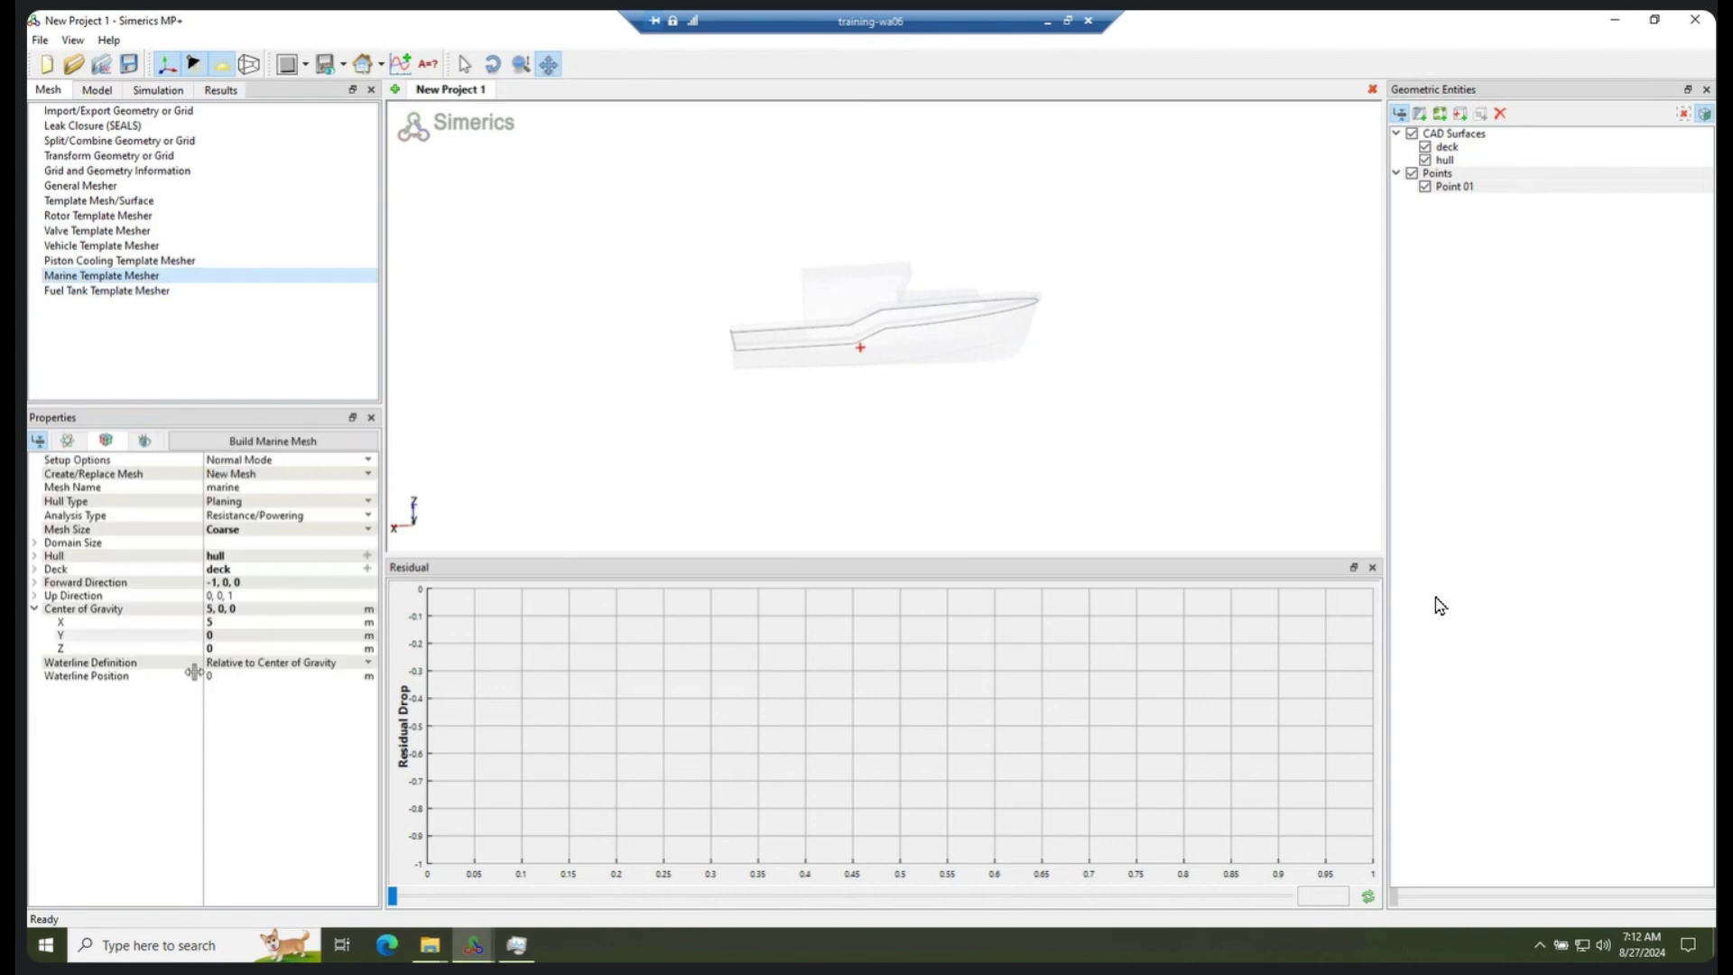
{"action": "middle_click_drag", "start_coordinate": [937, 340], "coordinate": [912, 360]}
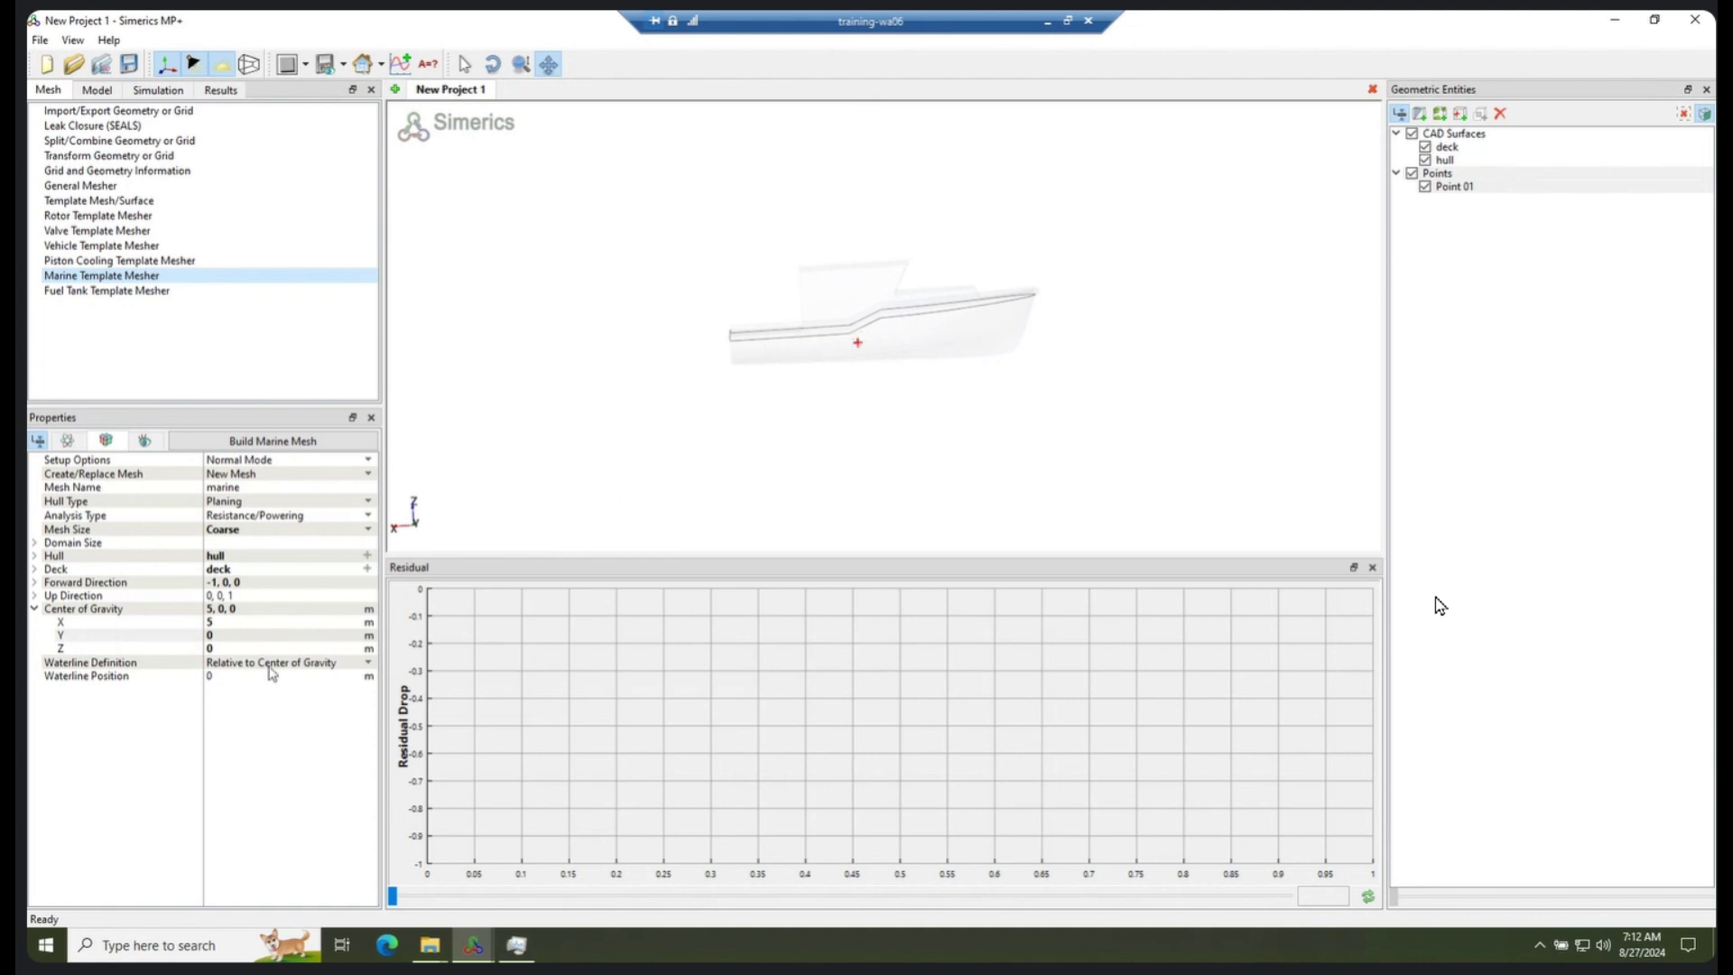
{"action": "left_click", "coordinate": [260, 677]}
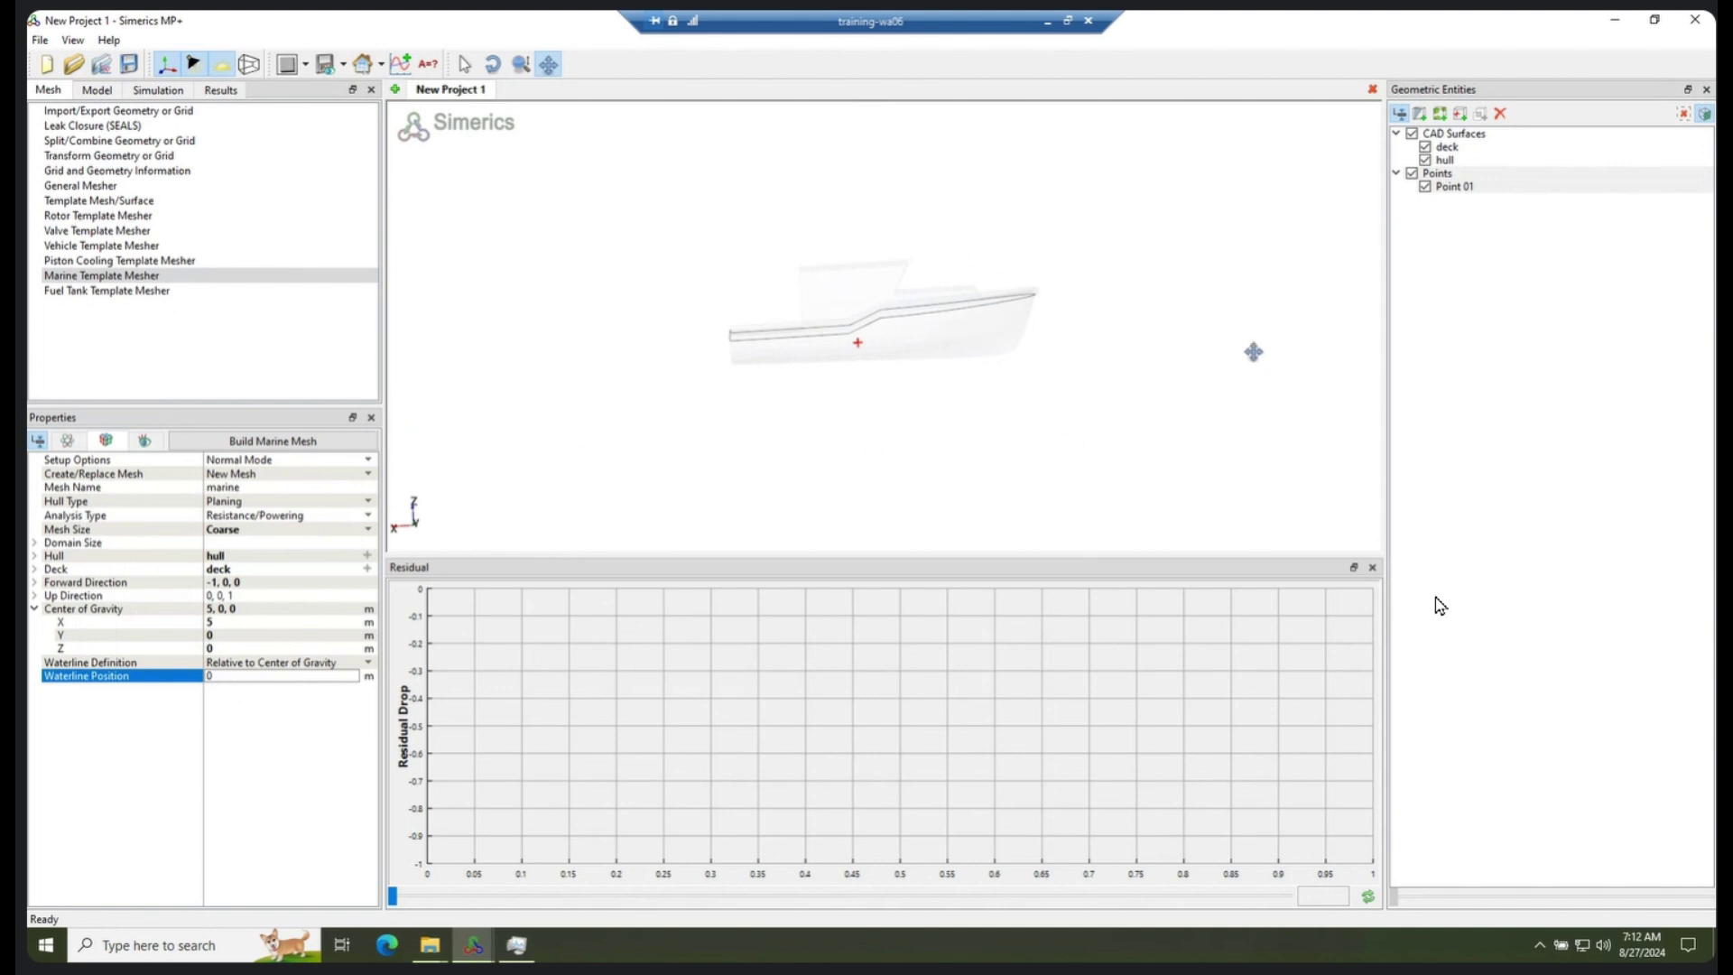
{"action": "left_click", "coordinate": [276, 443]}
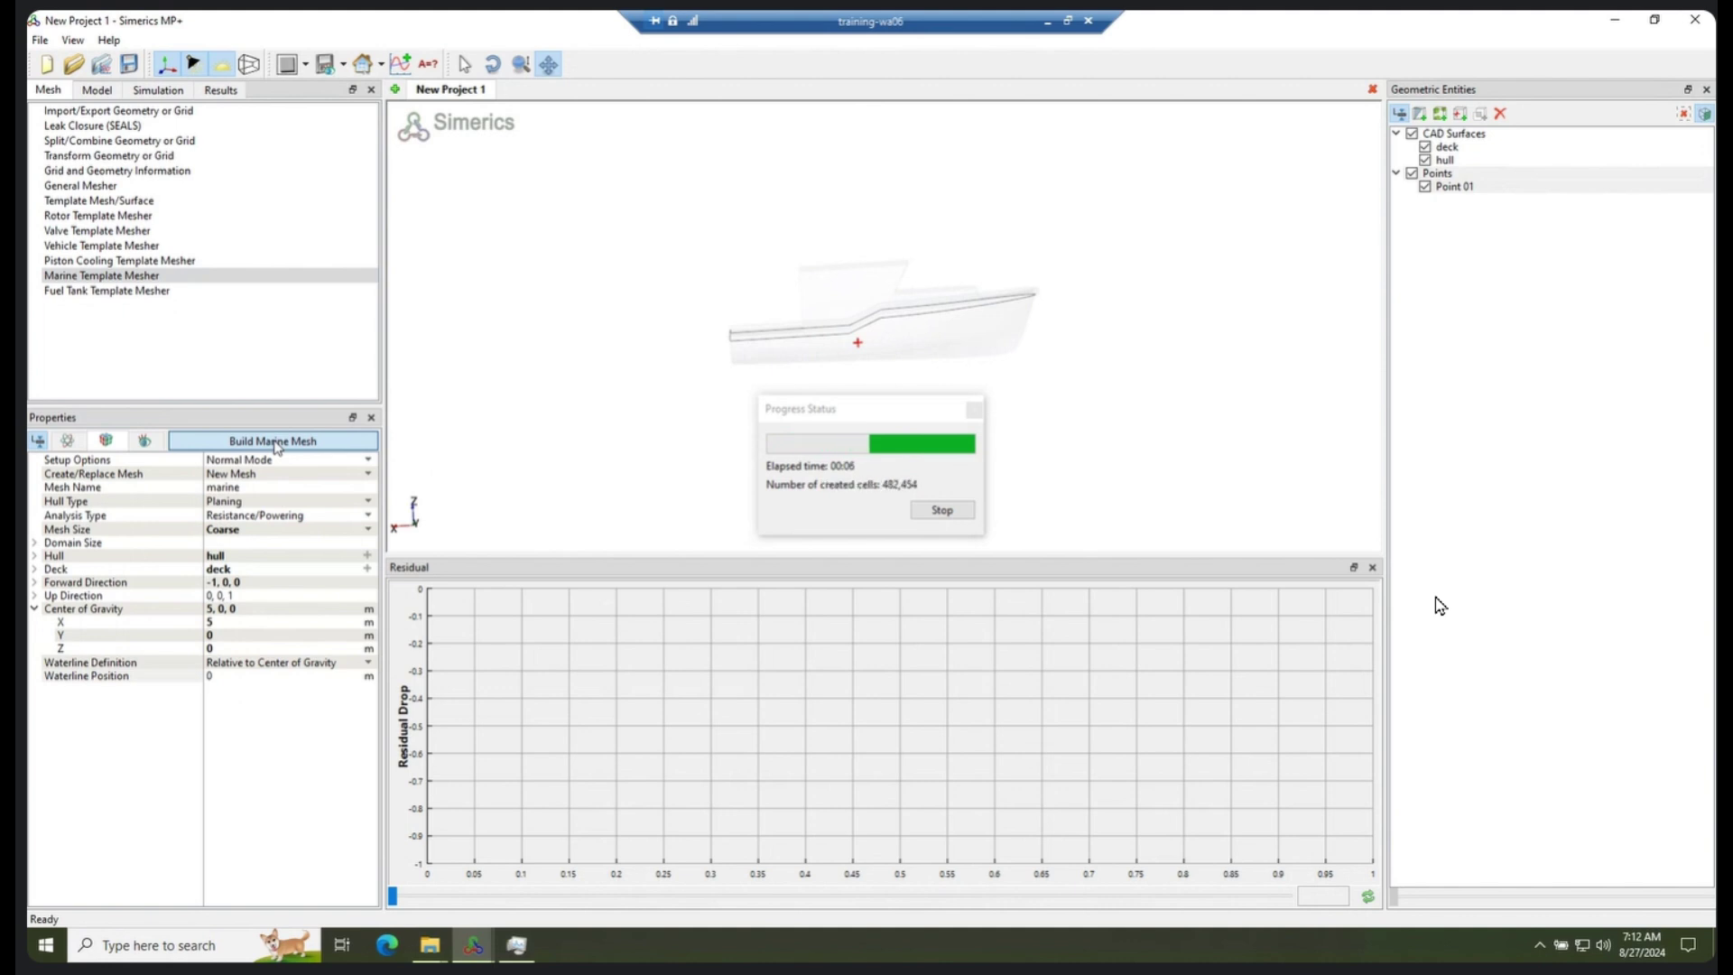
Examine the built marine volume, expanding its boundaries and highlighting the hull and deck boundaries in turn
{"action": "mouse_move", "coordinate": [962, 350]}
{"action": "left_mouse_down"}
{"action": "mouse_move", "coordinate": [1064, 290]}
{"action": "mouse_move", "coordinate": [1080, 356]}
{"action": "mouse_move", "coordinate": [787, 318]}
{"action": "left_mouse_up"}
{"action": "left_click", "coordinate": [1461, 145]}
{"action": "mouse_move", "coordinate": [953, 241]}
{"action": "left_mouse_down"}
{"action": "mouse_move", "coordinate": [921, 352]}
{"action": "mouse_move", "coordinate": [1156, 232]}
{"action": "left_mouse_up"}
{"action": "left_click", "coordinate": [1409, 147]}
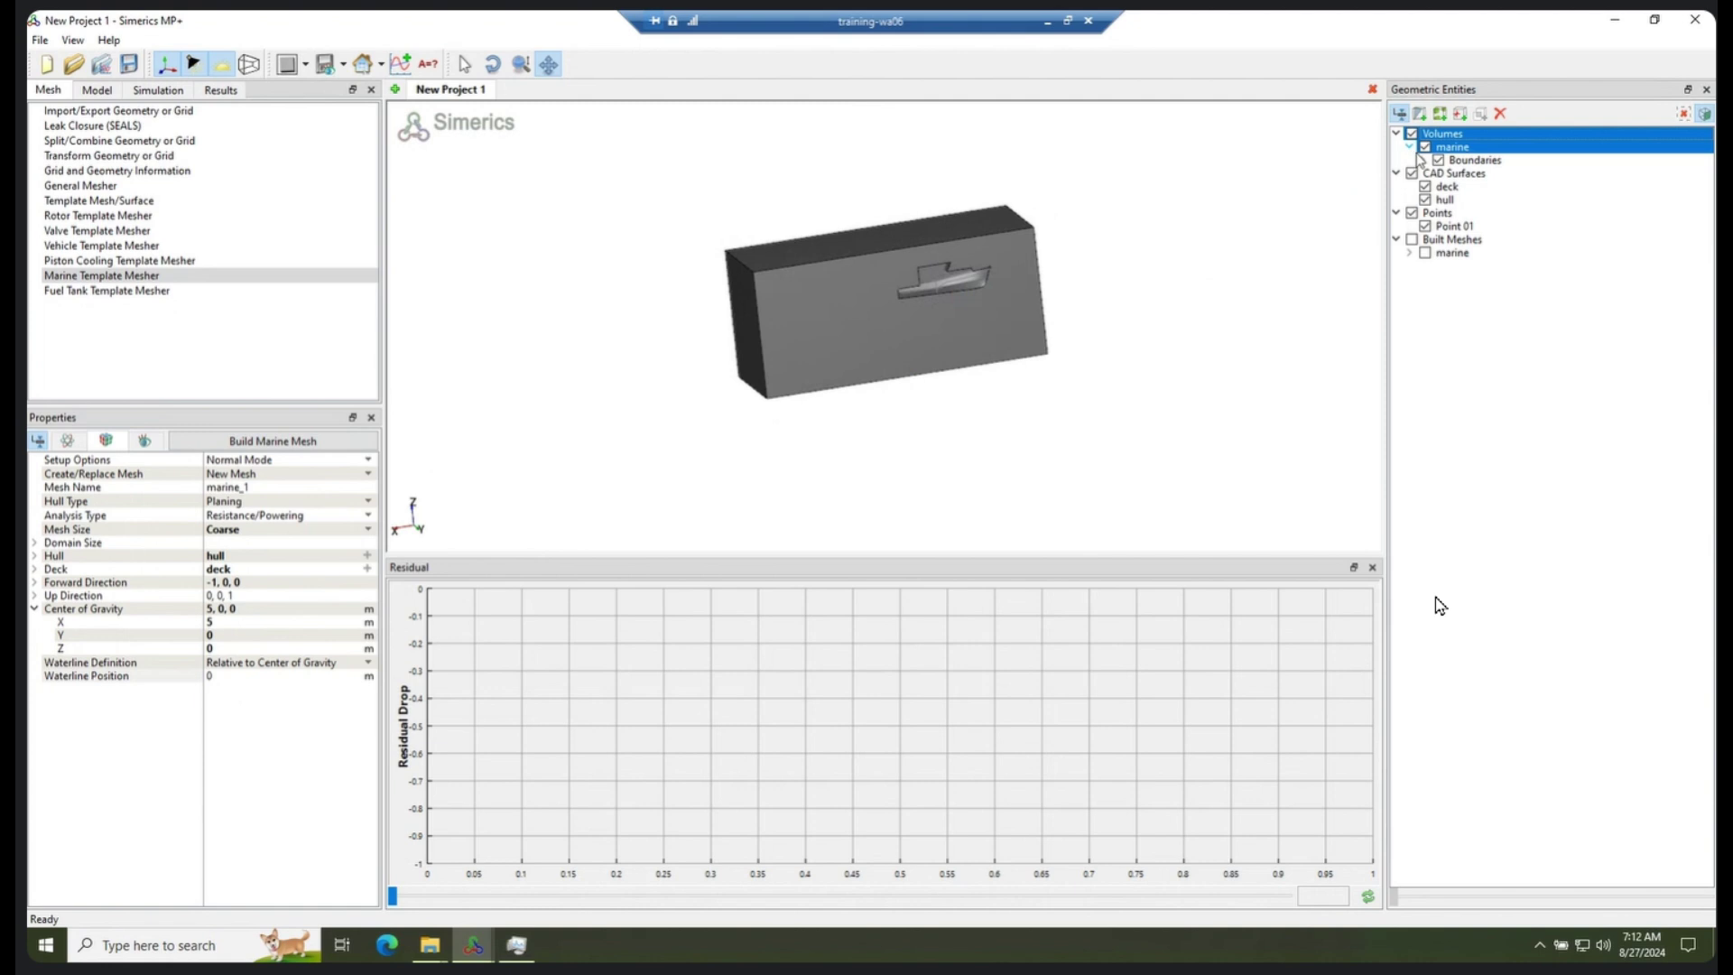
{"action": "left_click", "coordinate": [1423, 160]}
{"action": "left_click", "coordinate": [1471, 187]}
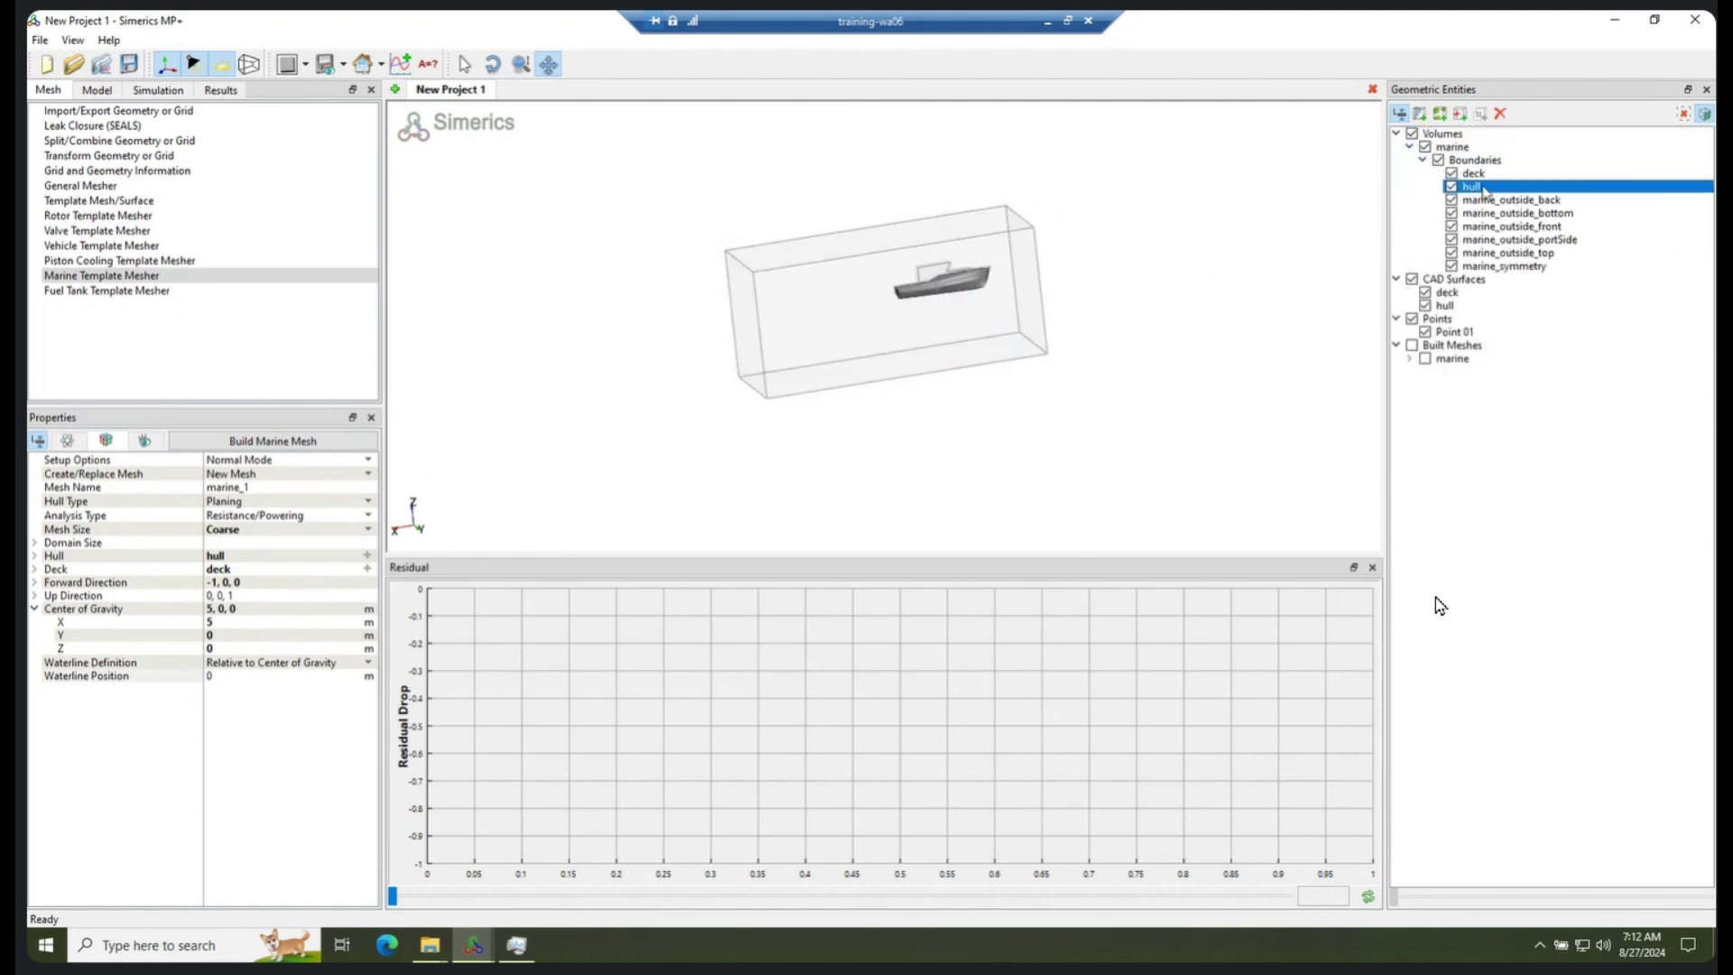
{"action": "left_click", "coordinate": [1475, 173]}
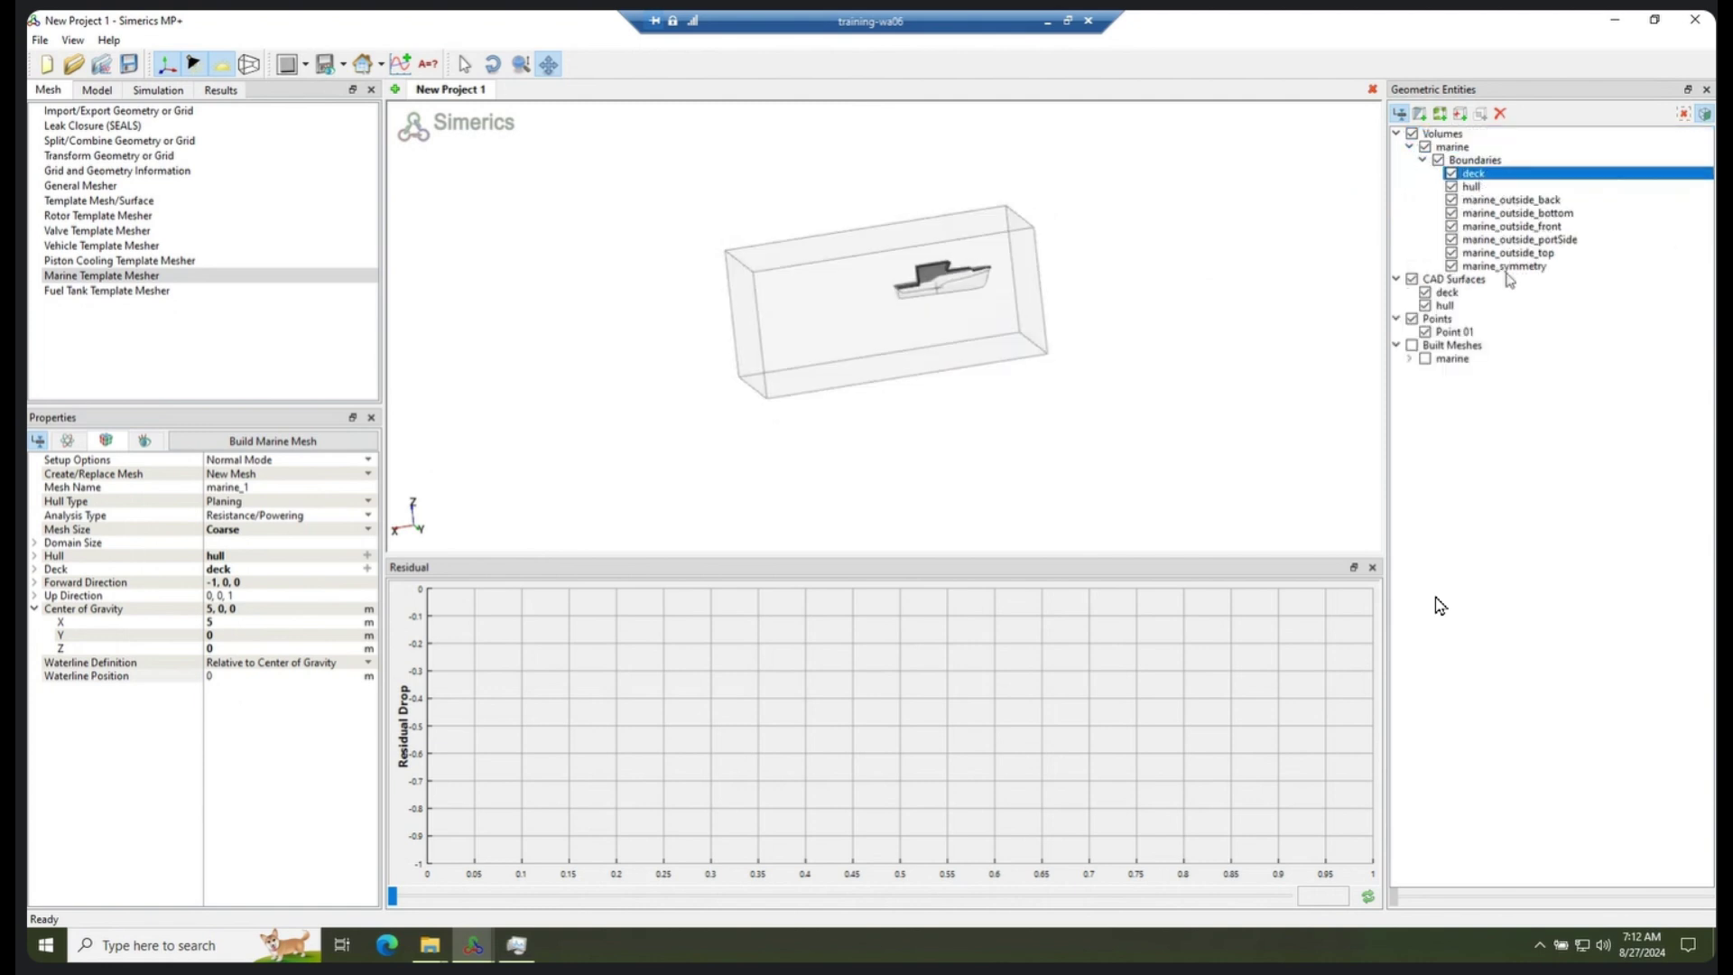
{"action": "mouse_move", "coordinate": [1153, 329]}
{"action": "left_mouse_down"}
{"action": "mouse_move", "coordinate": [1149, 279]}
{"action": "mouse_move", "coordinate": [1145, 312]}
{"action": "left_mouse_up"}
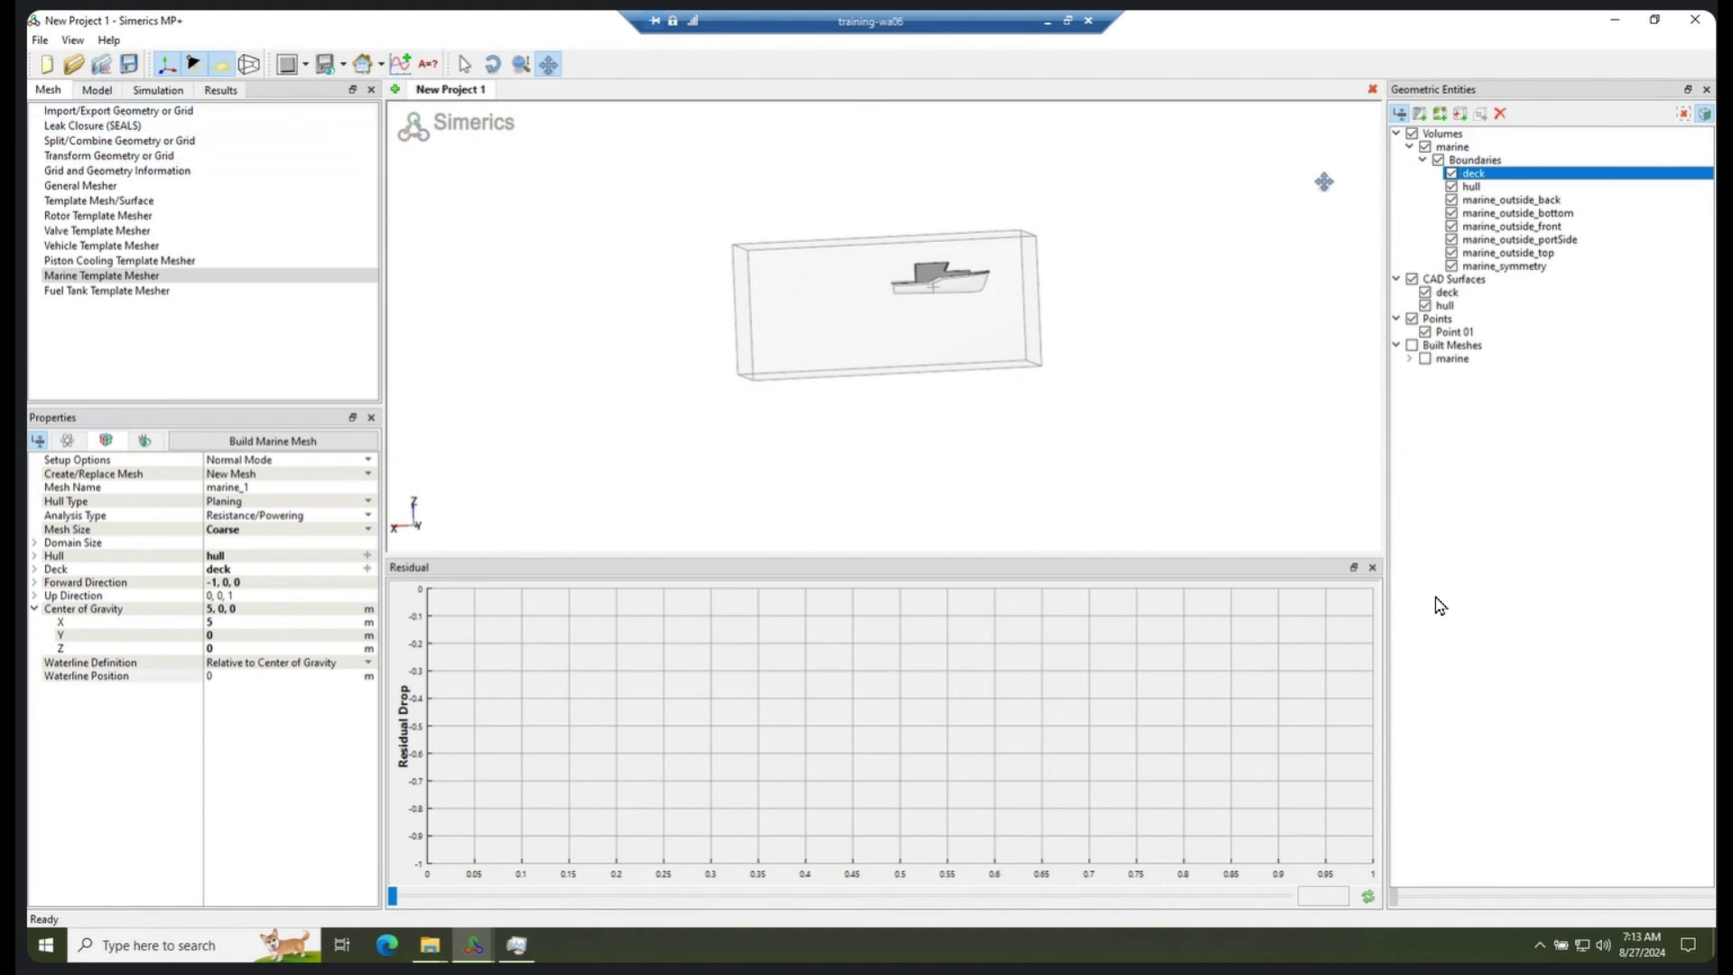
Set the body mass to 6000 kg in the Marine module
{"action": "left_click", "coordinate": [101, 94]}
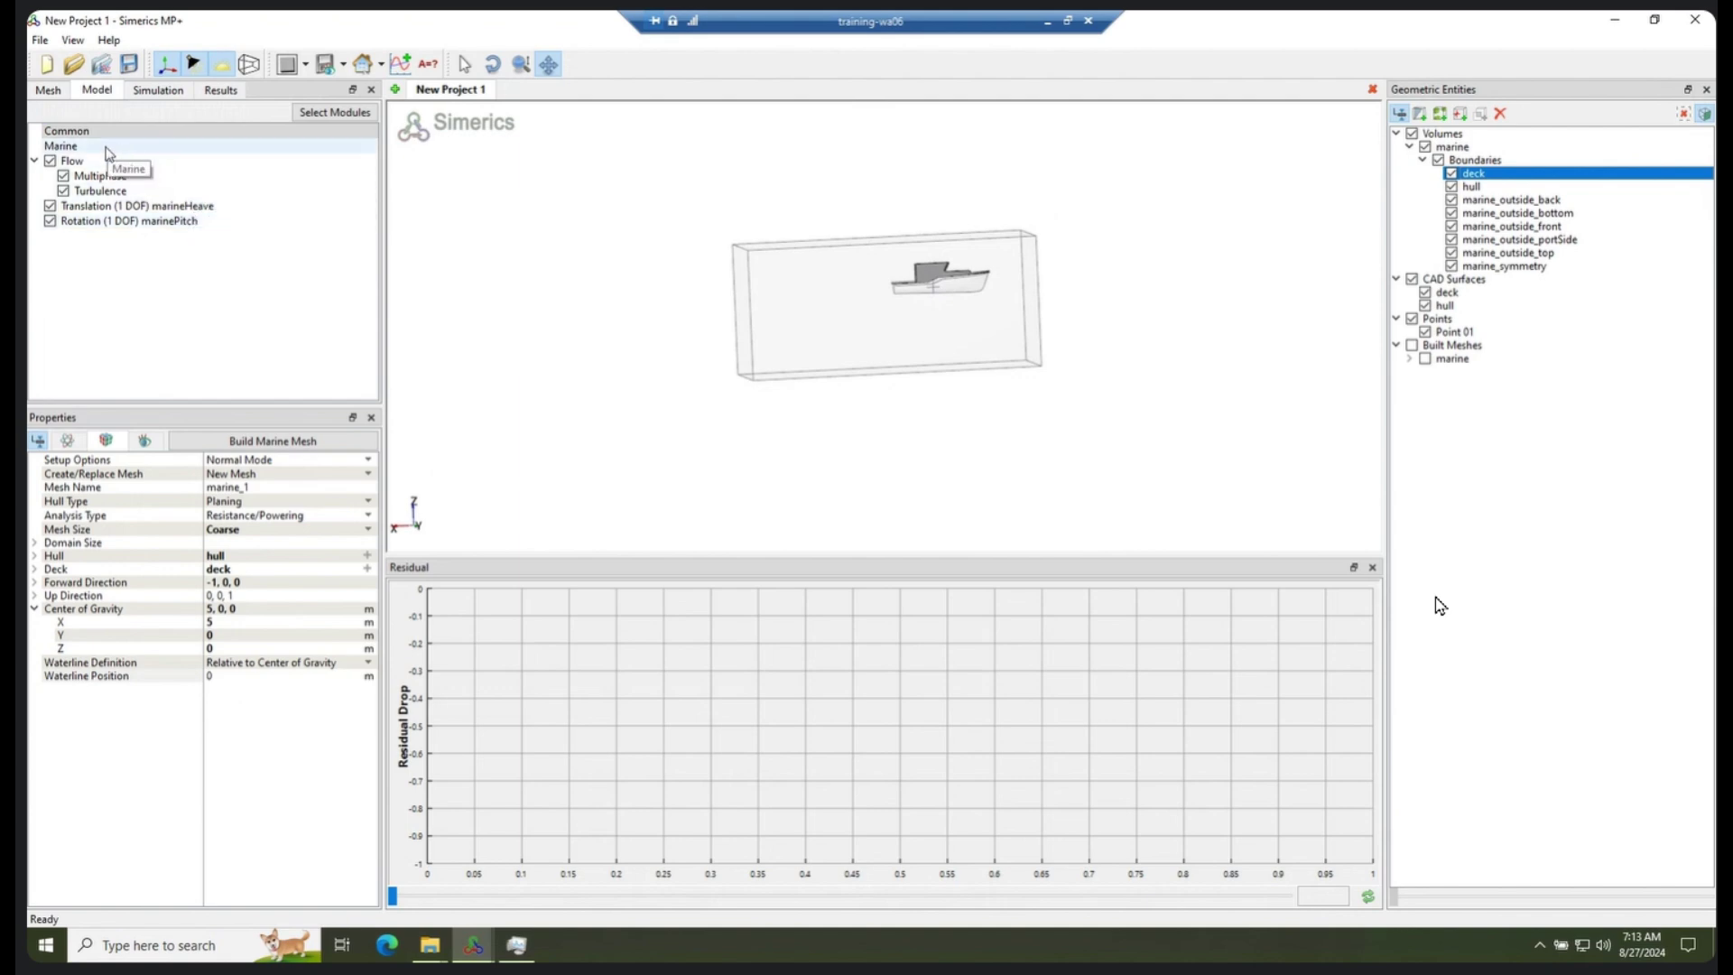
{"action": "left_click", "coordinate": [107, 148]}
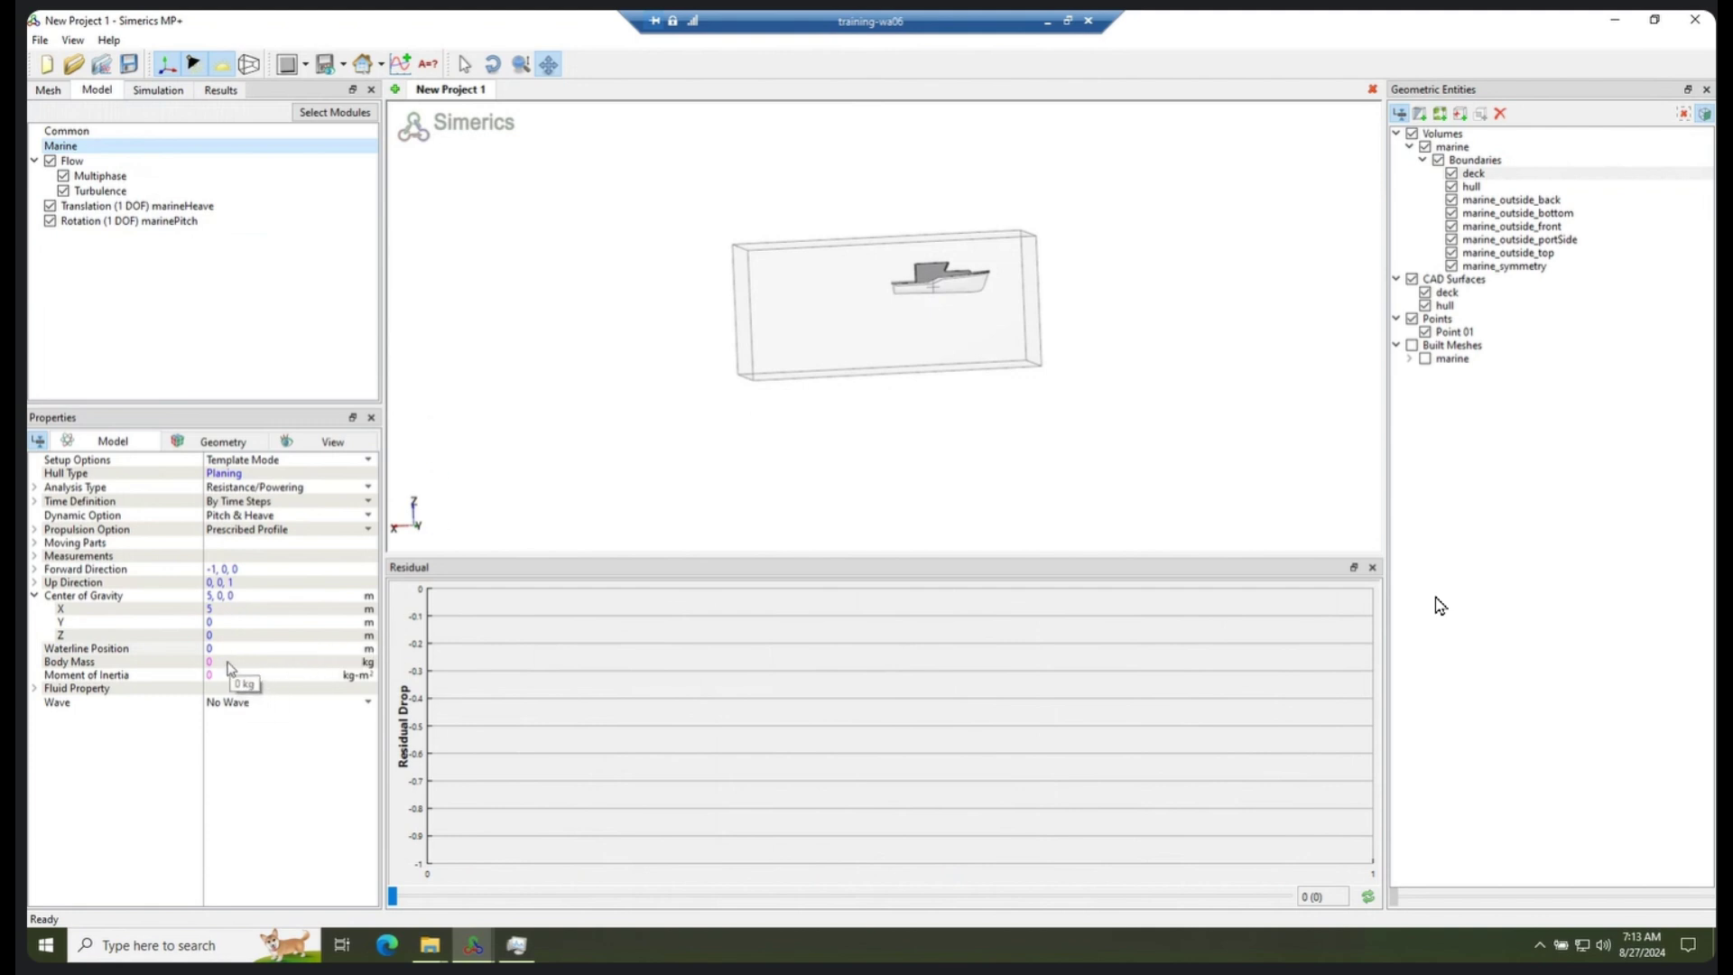
{"action": "left_click", "coordinate": [228, 662]}
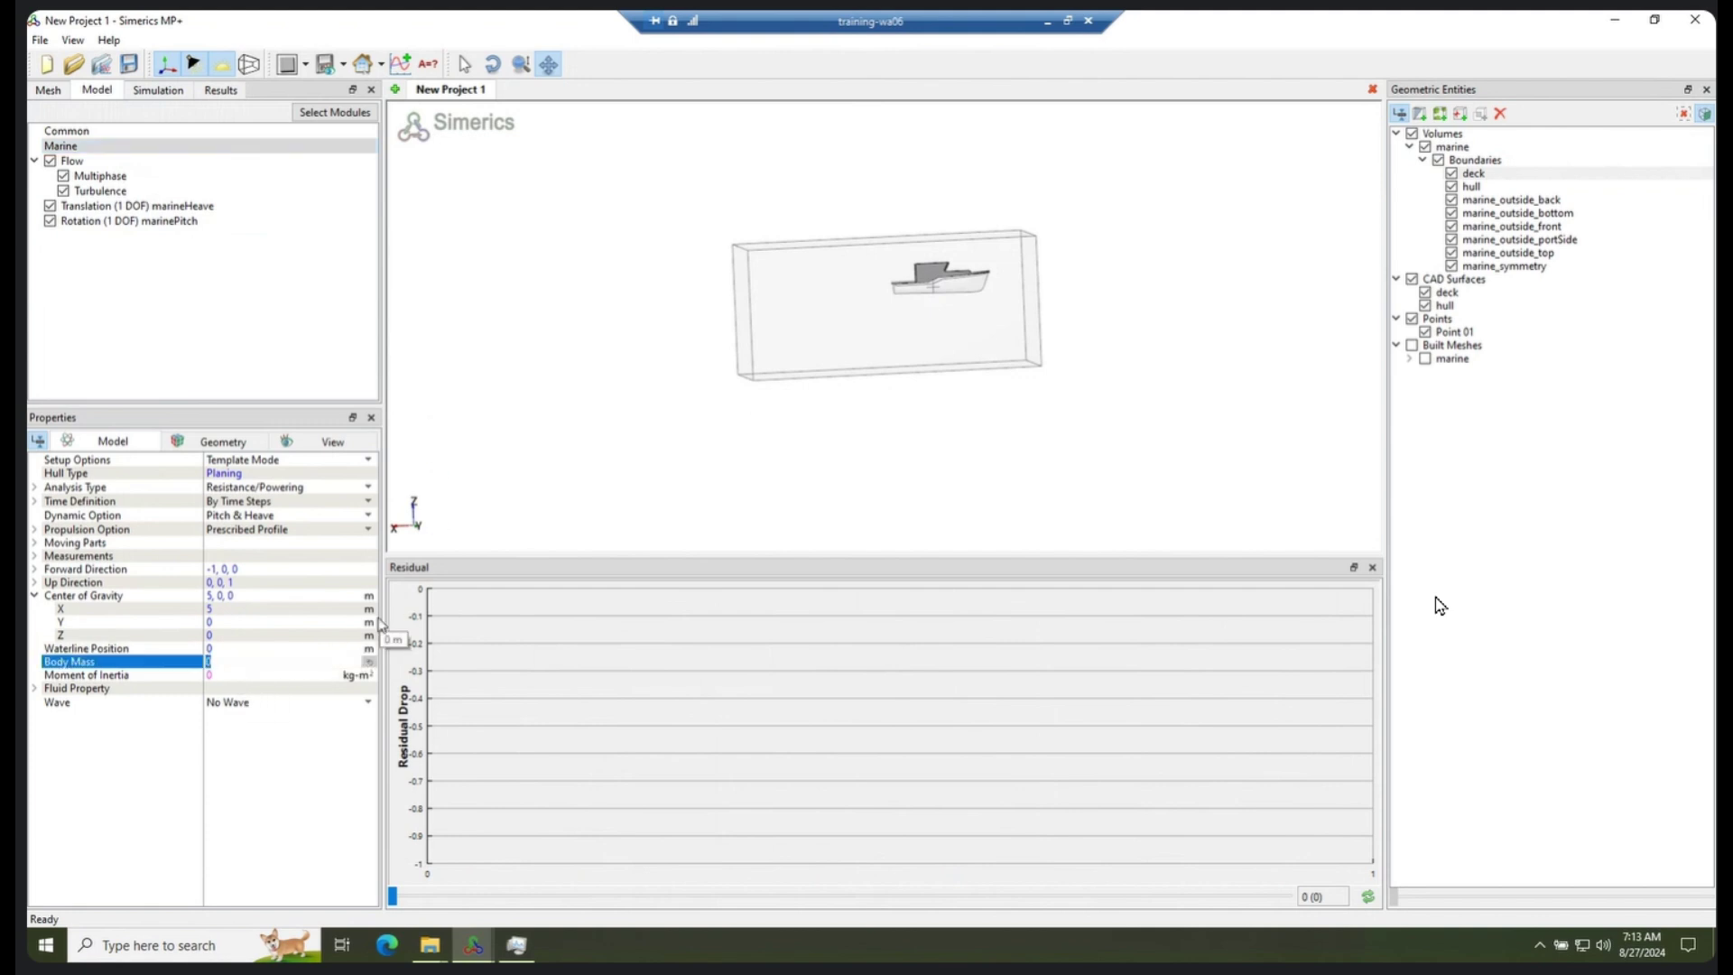
{"action": "type", "text": "6000"}
{"action": "key", "text": "Return"}
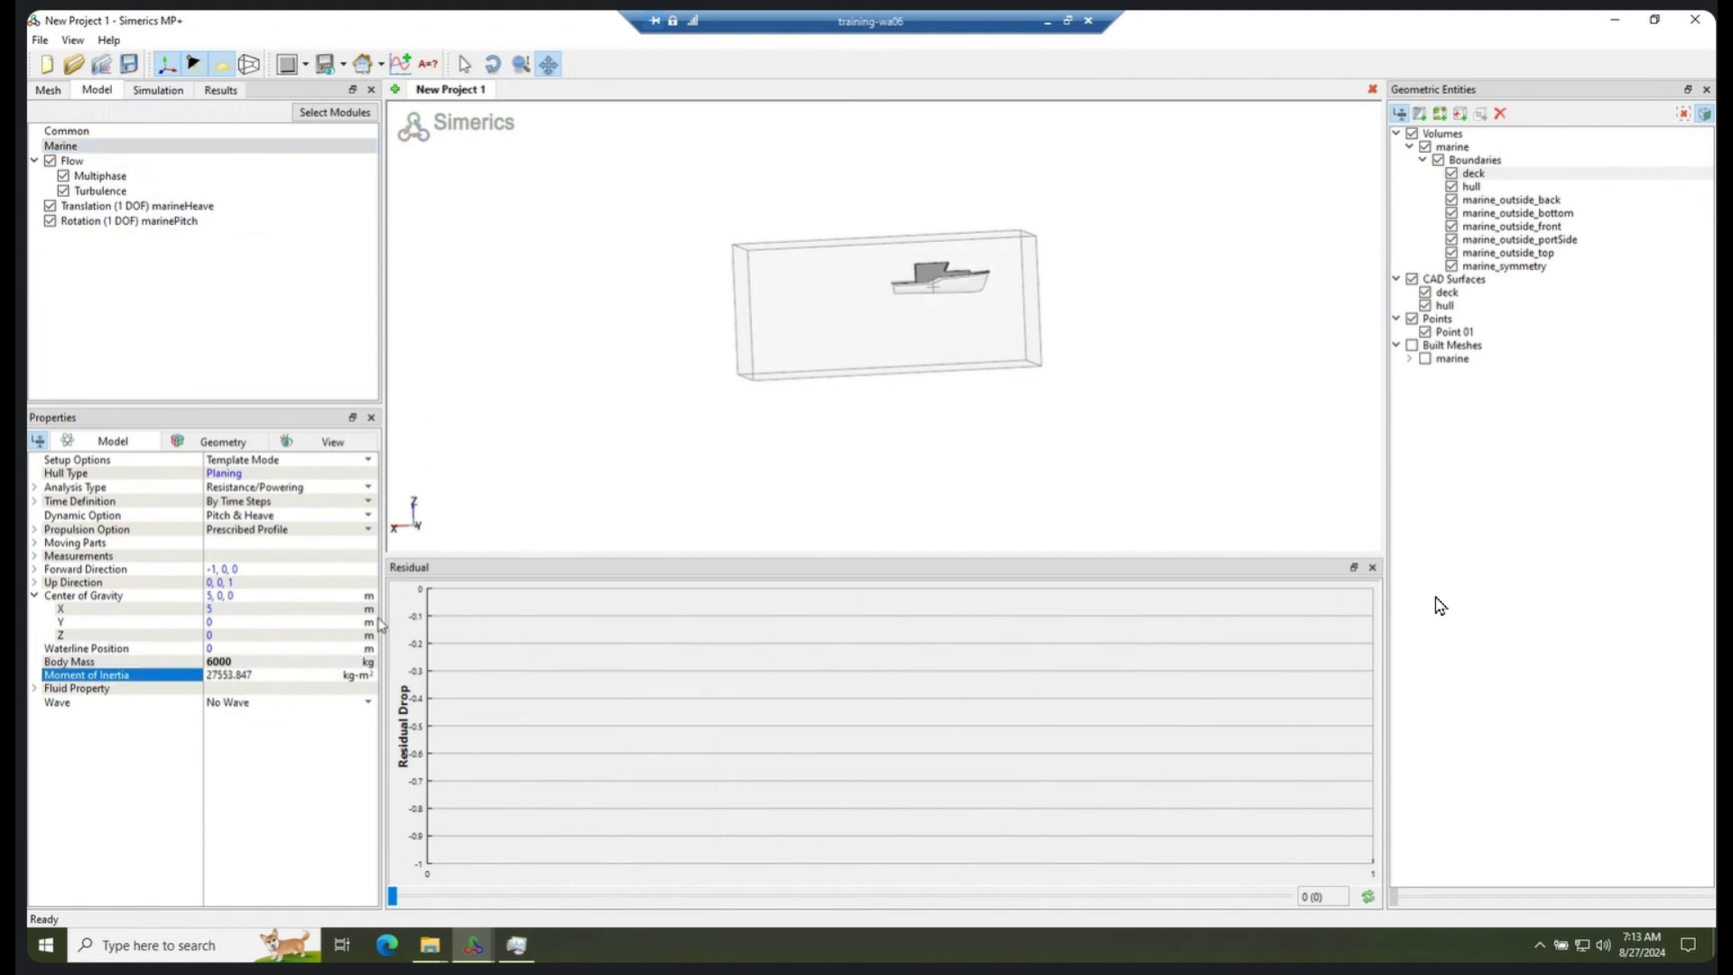
Set the target velocity of the prescribed propulsion profile to 30 knots
{"action": "left_click", "coordinate": [35, 531]}
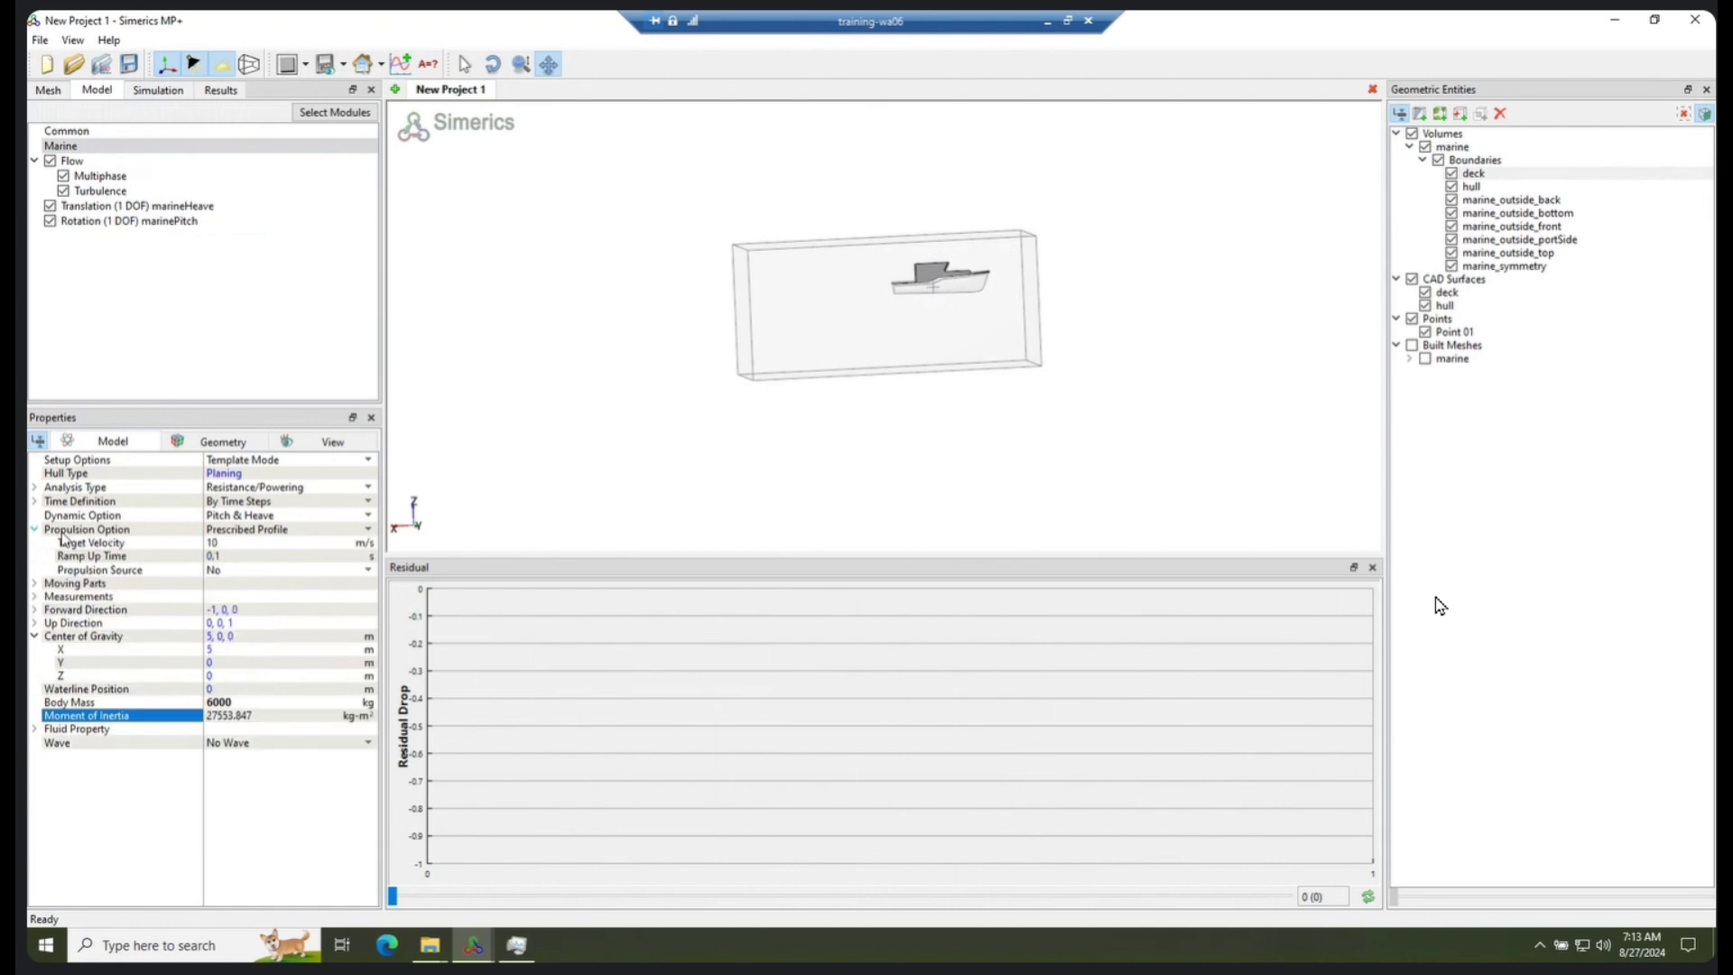
{"action": "left_click", "coordinate": [233, 542]}
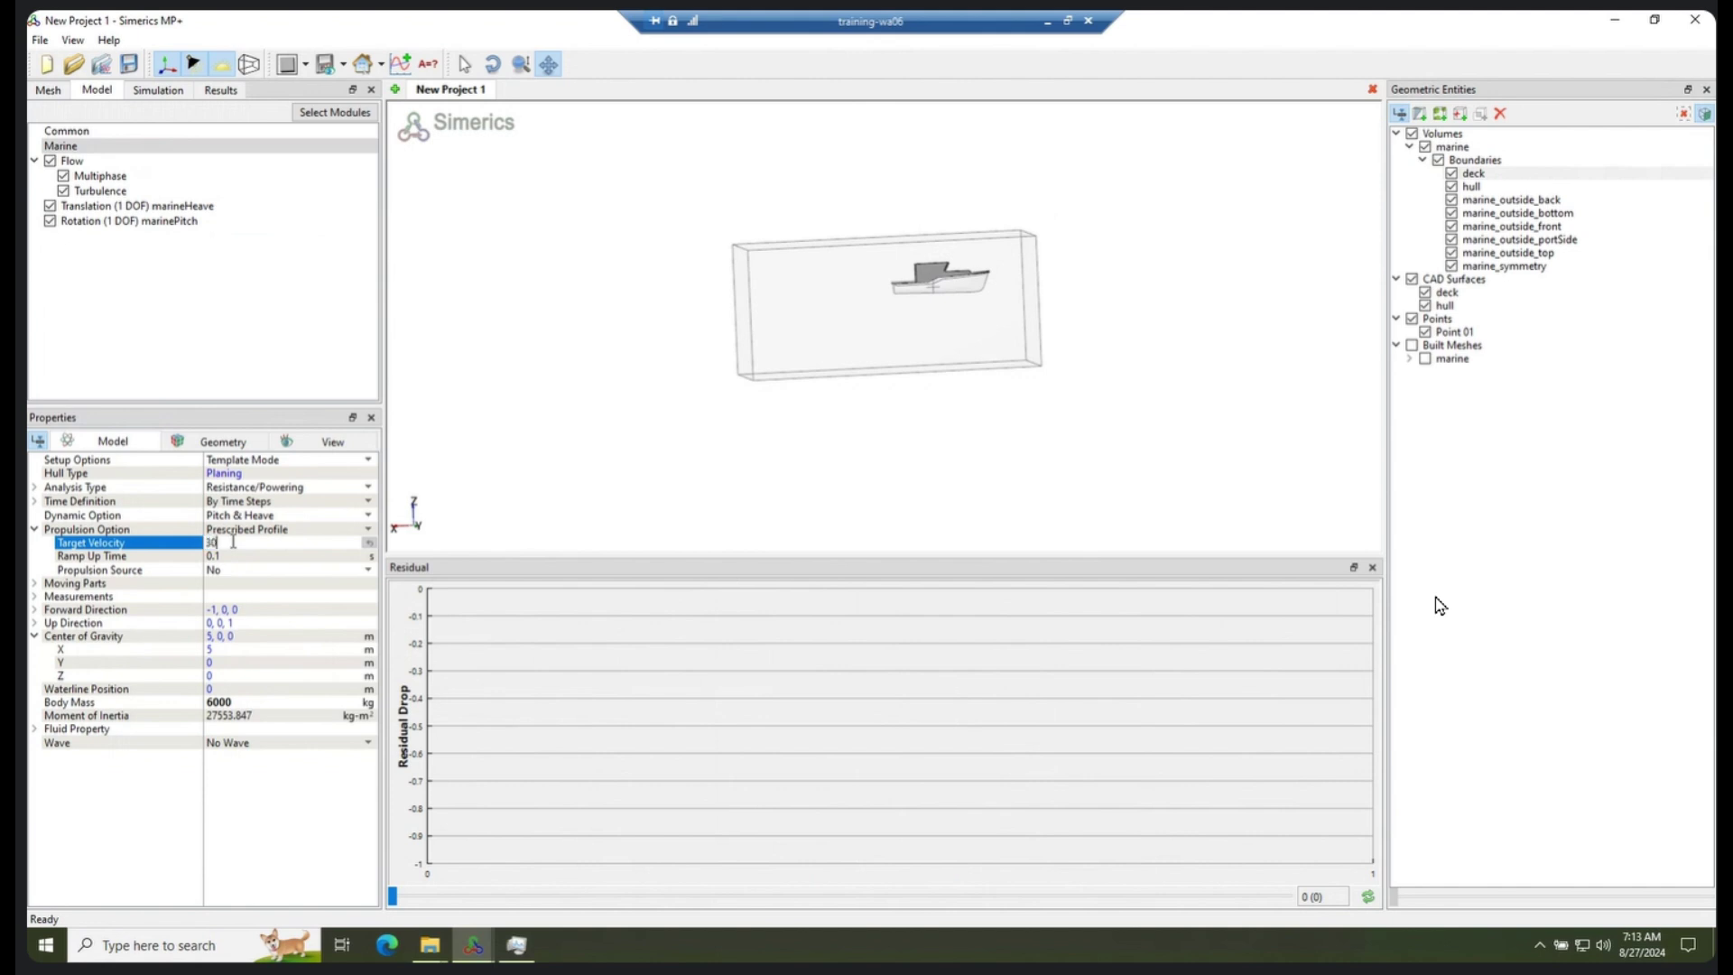
{"action": "key", "text": "Return"}
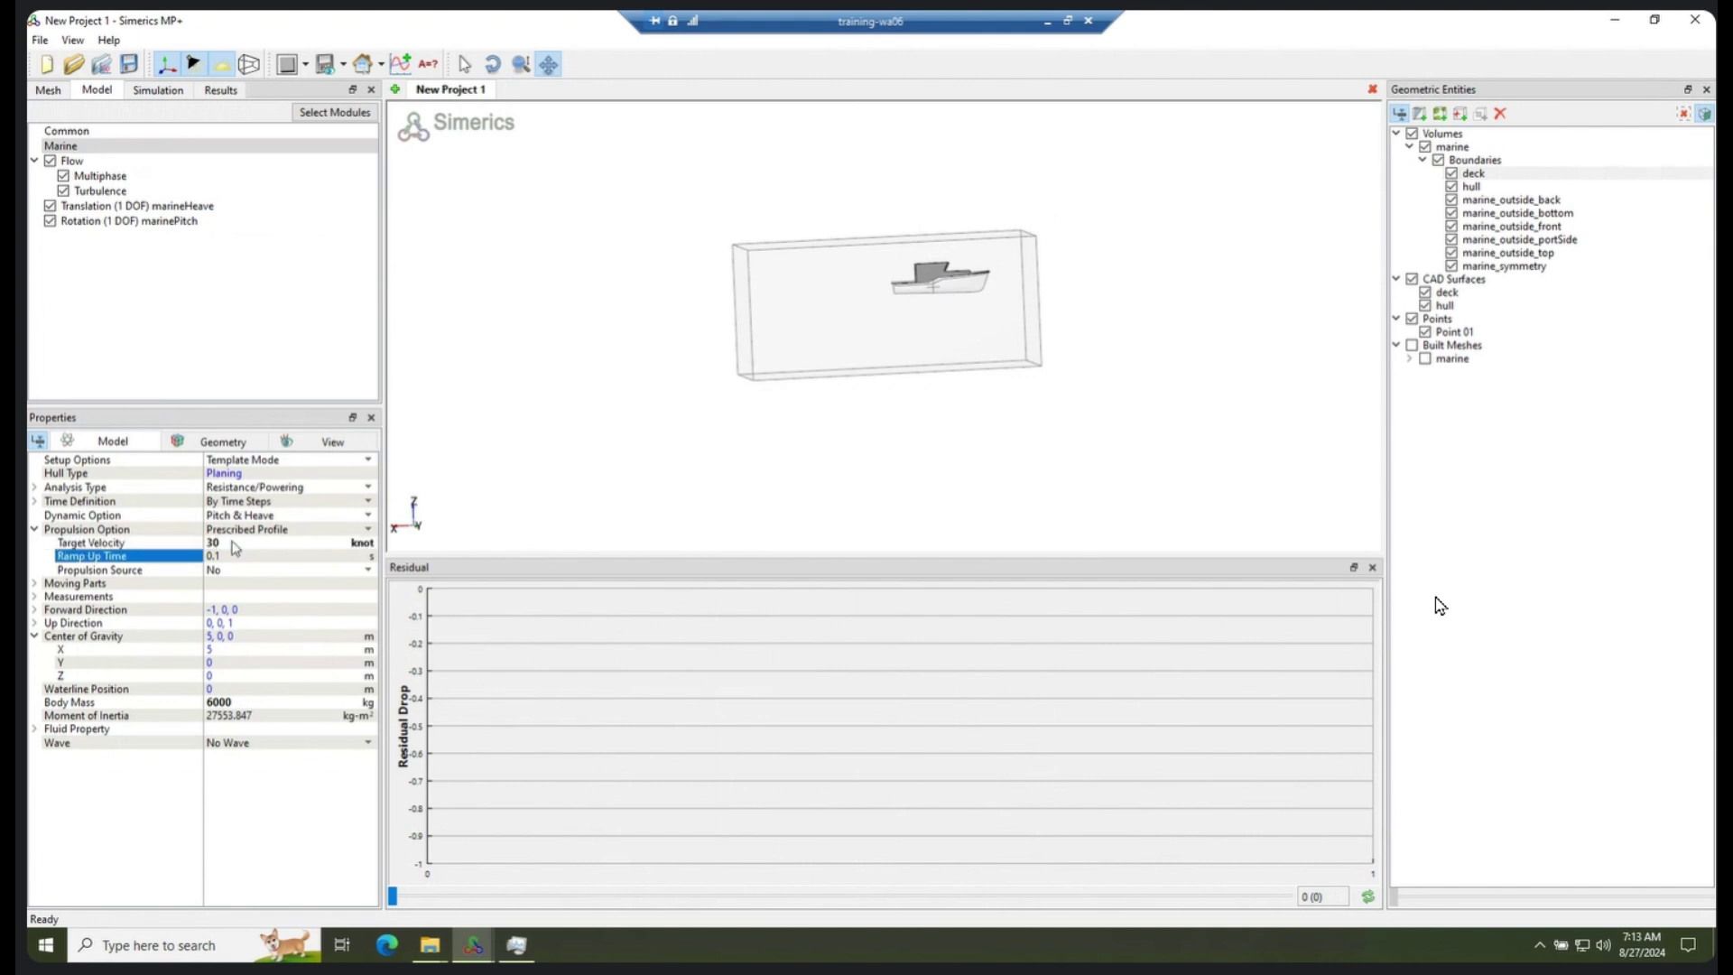
Start saving the project under a new name, creating and opening a folder named demo1 inside the demo folder
{"action": "left_click", "coordinate": [40, 40]}
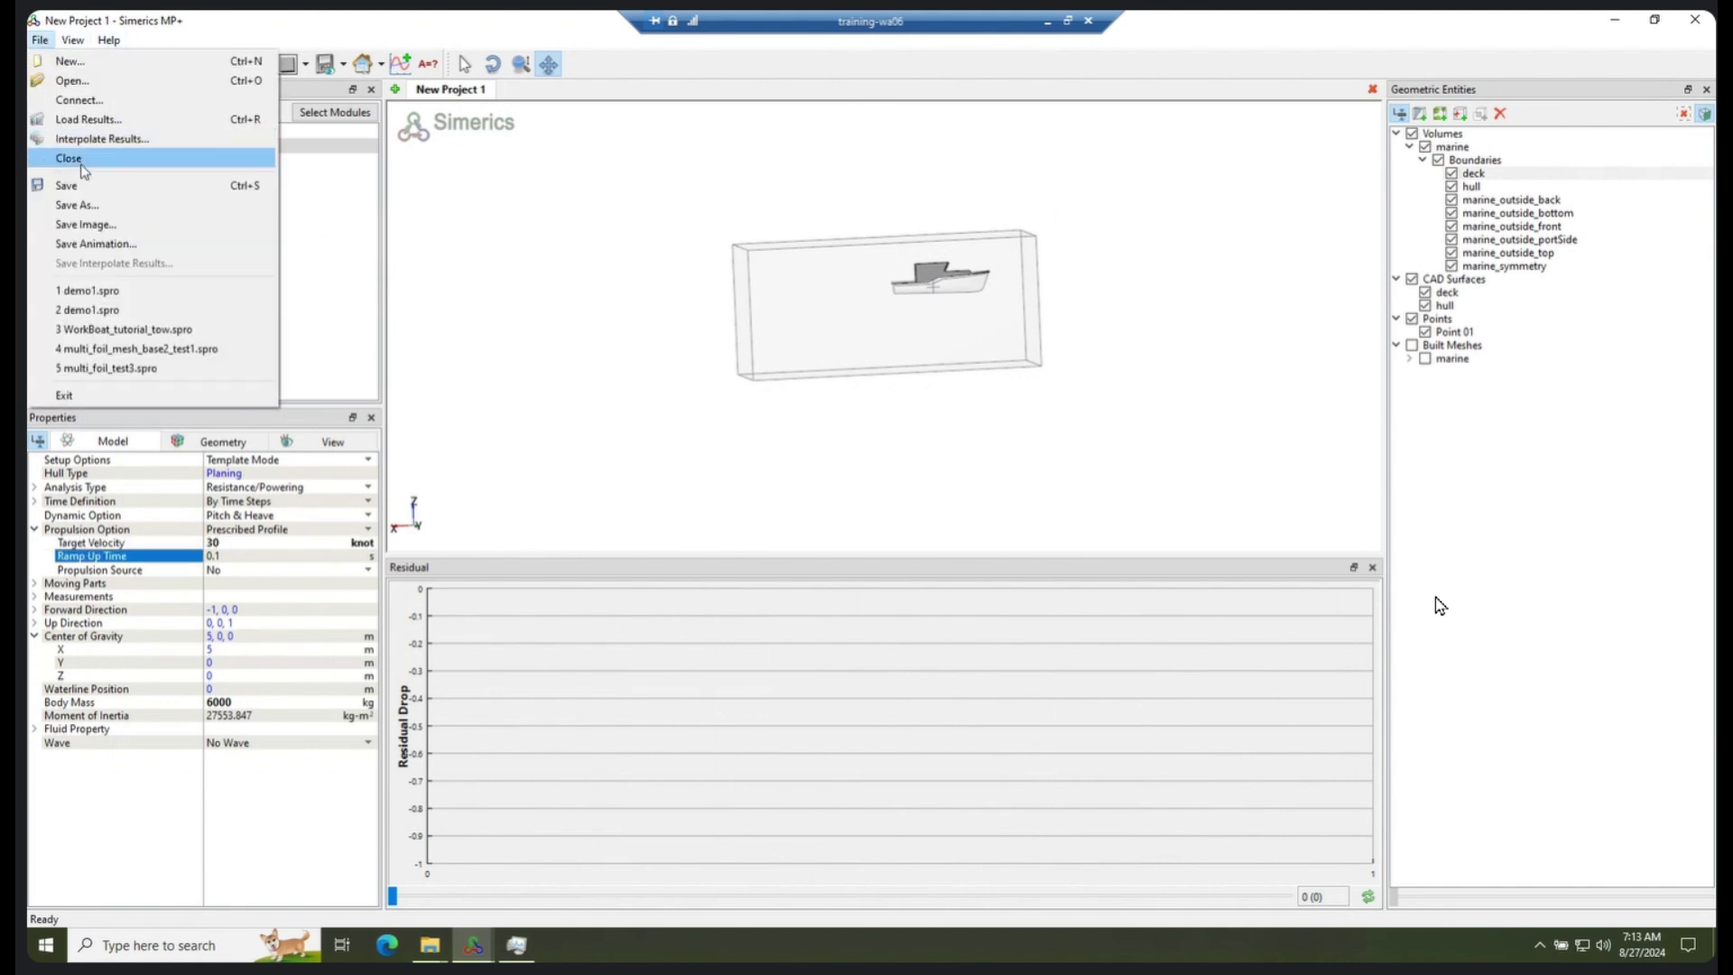
{"action": "left_click", "coordinate": [77, 205]}
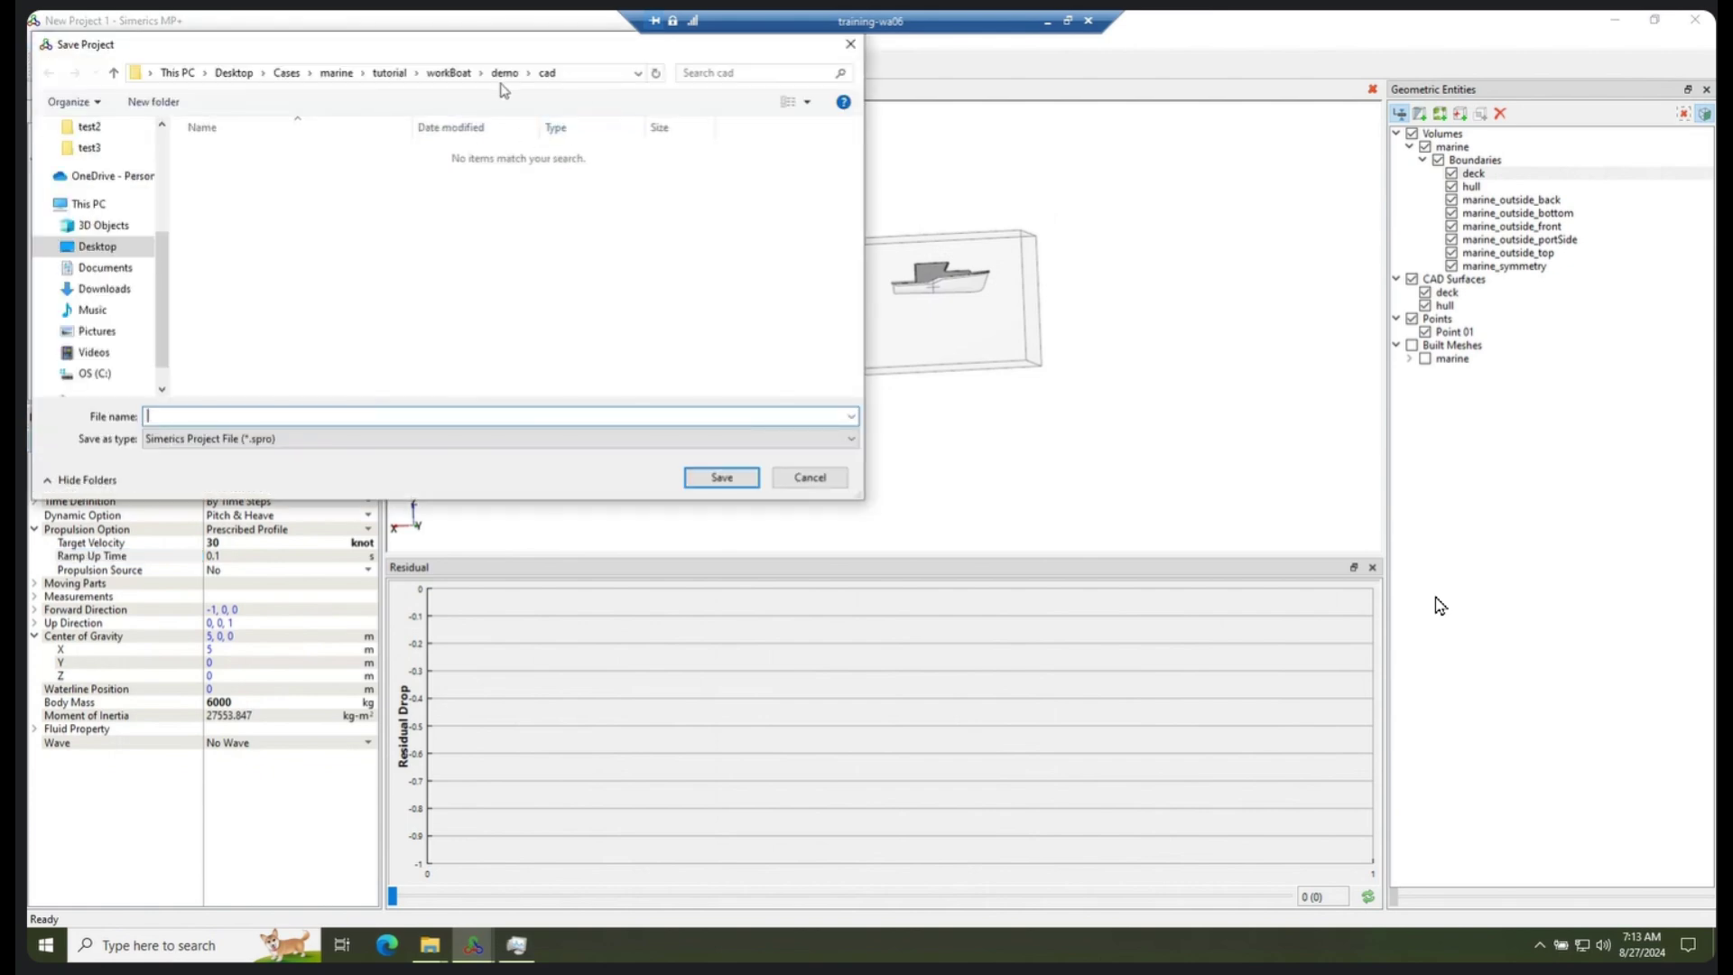
{"action": "left_click", "coordinate": [504, 74]}
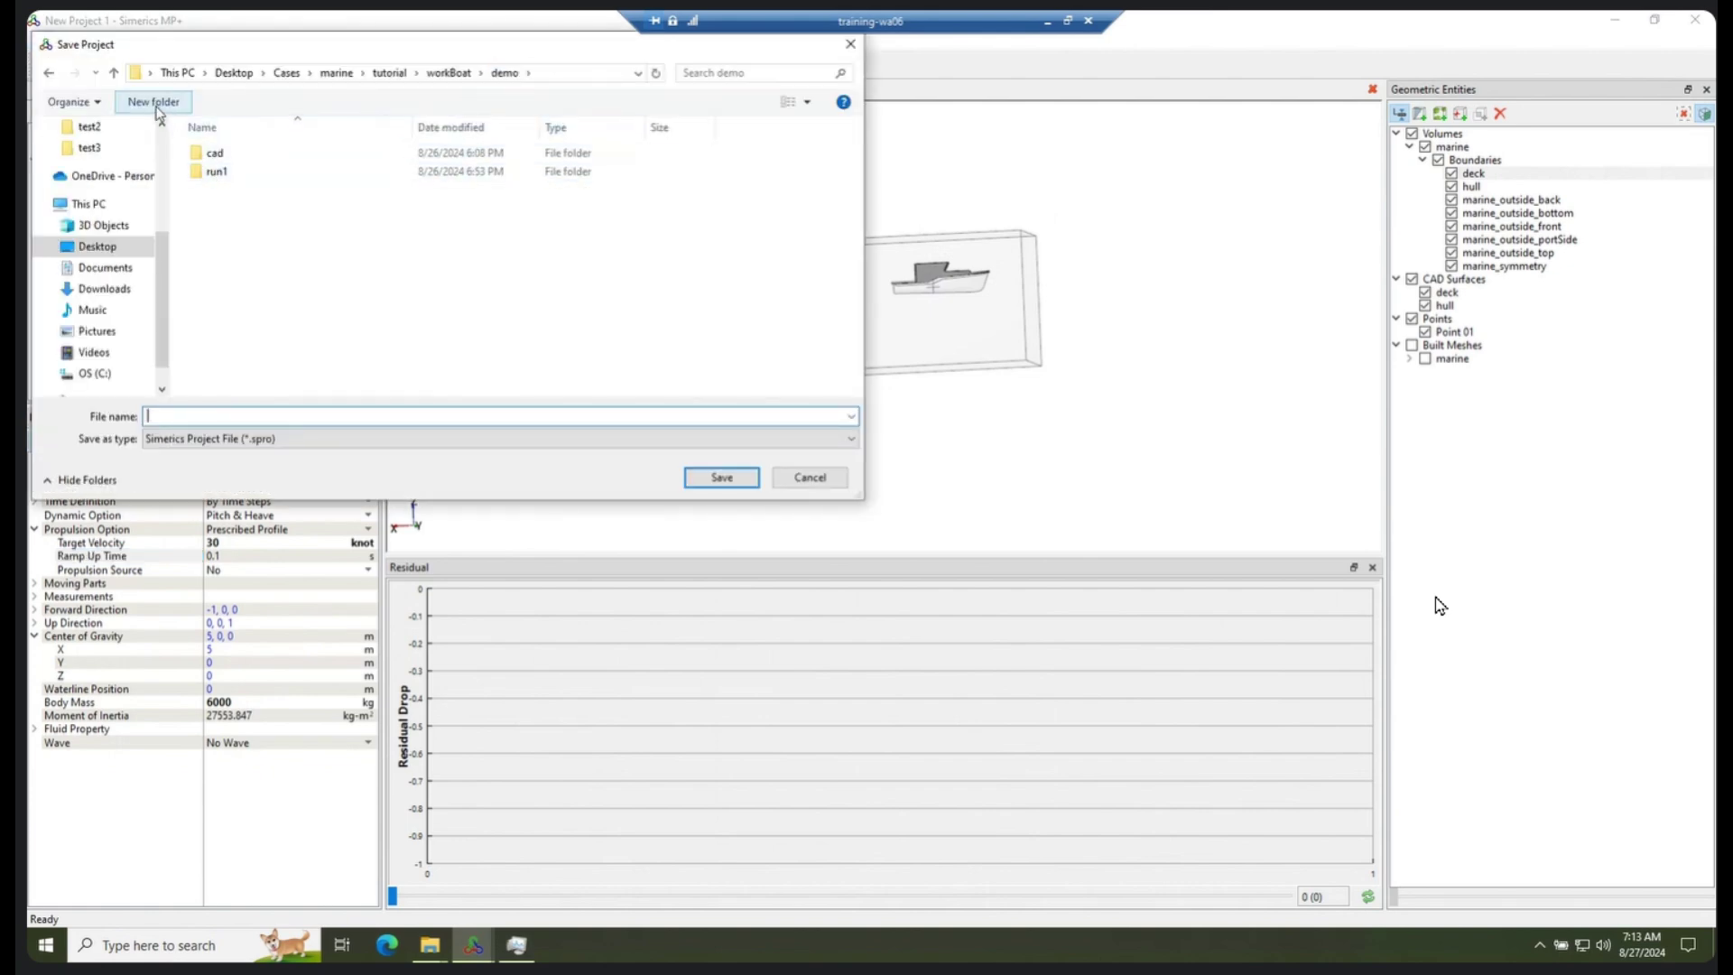
{"action": "left_click", "coordinate": [155, 103]}
{"action": "type", "text": "t"}
{"action": "type", "text": "demo"}
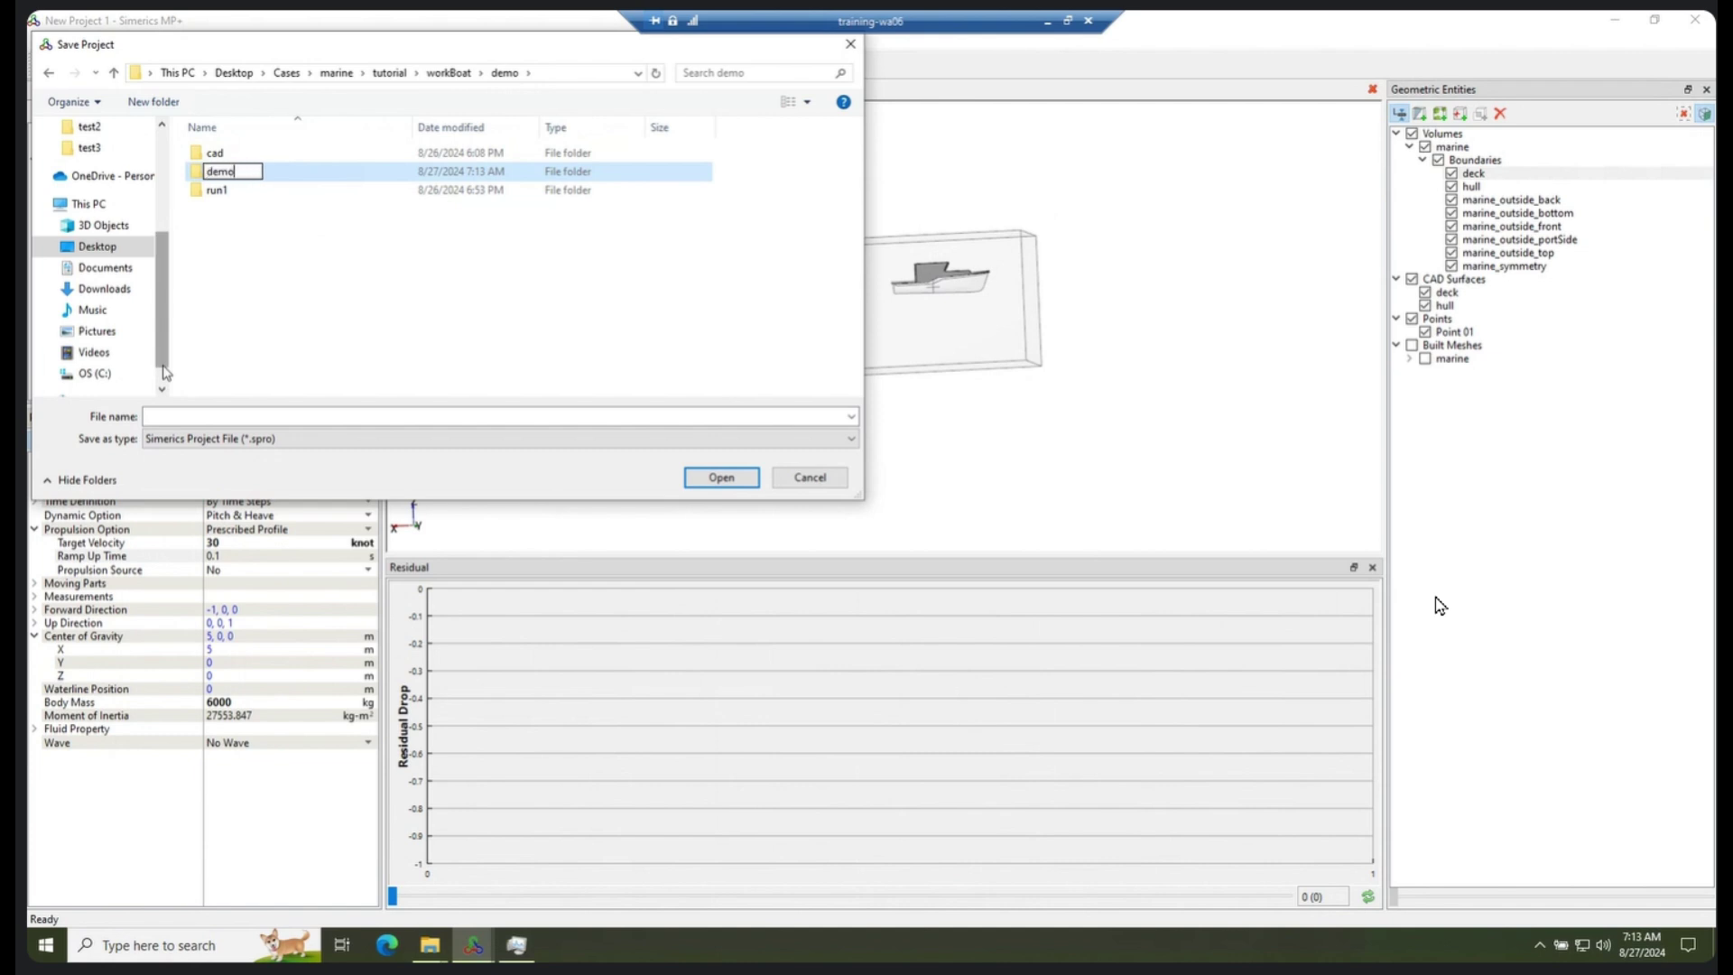
{"action": "type", "text": "1"}
{"action": "key", "text": "Return"}
{"action": "key", "text": "Return"}
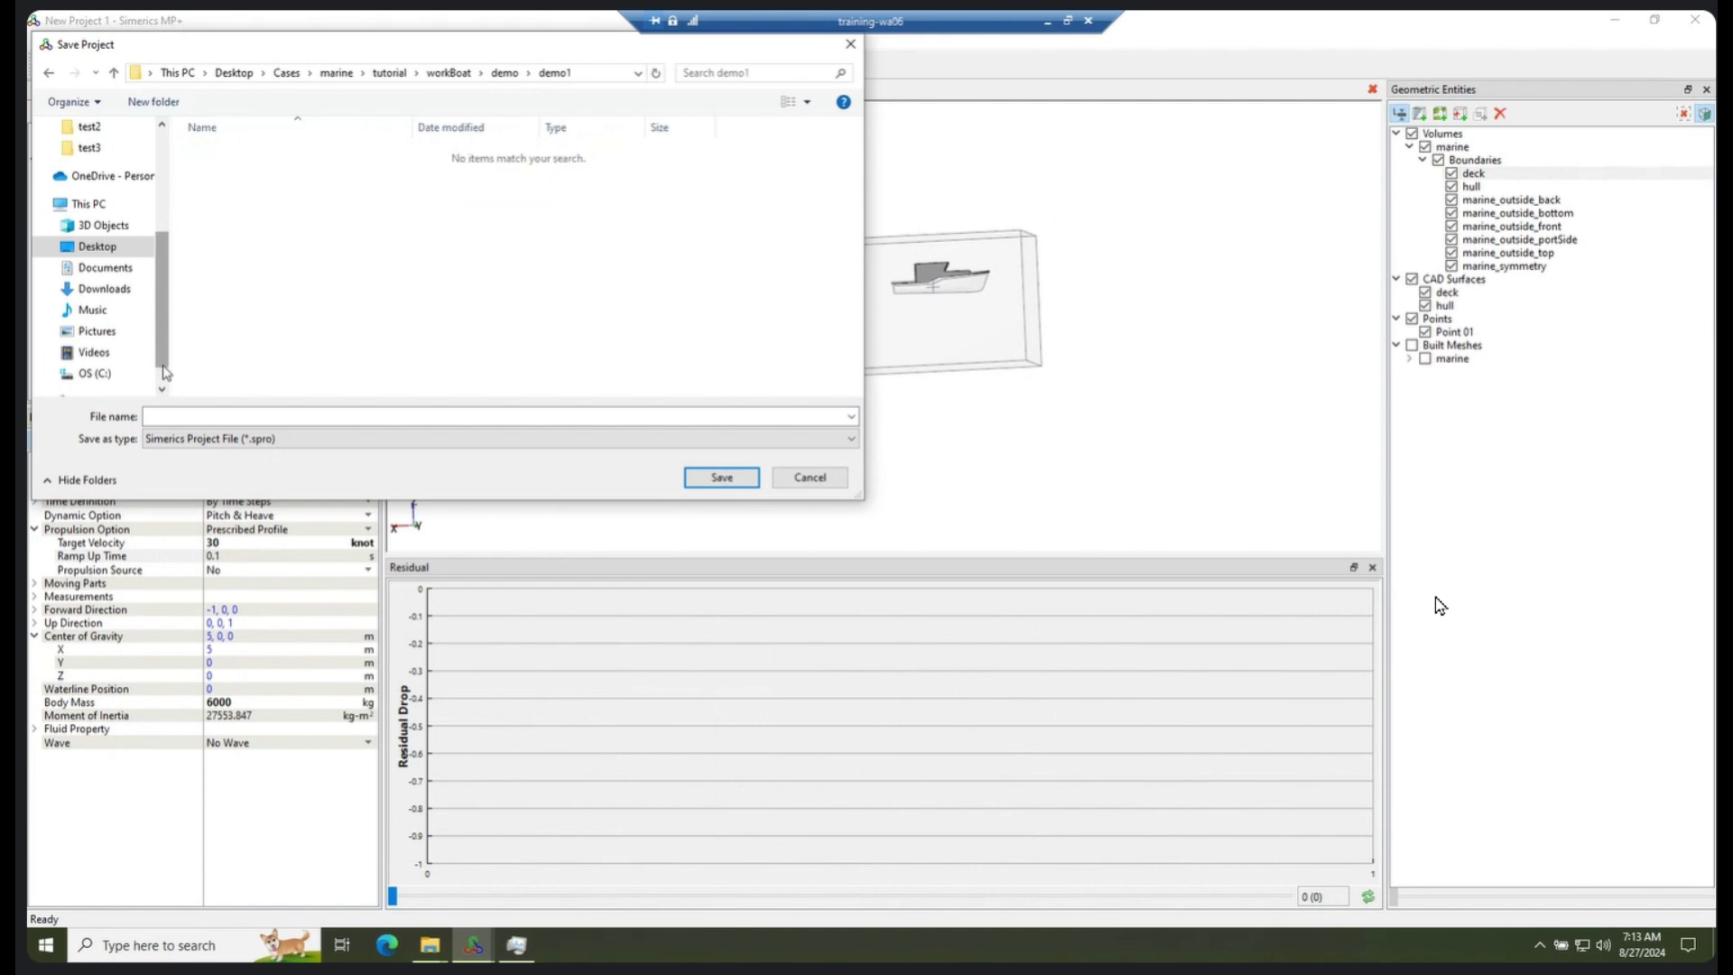
Save the project as demo_run1 in the demo1 folder and start the simulation from the initial values
{"action": "left_click", "coordinate": [250, 416]}
{"action": "type", "text": "de"}
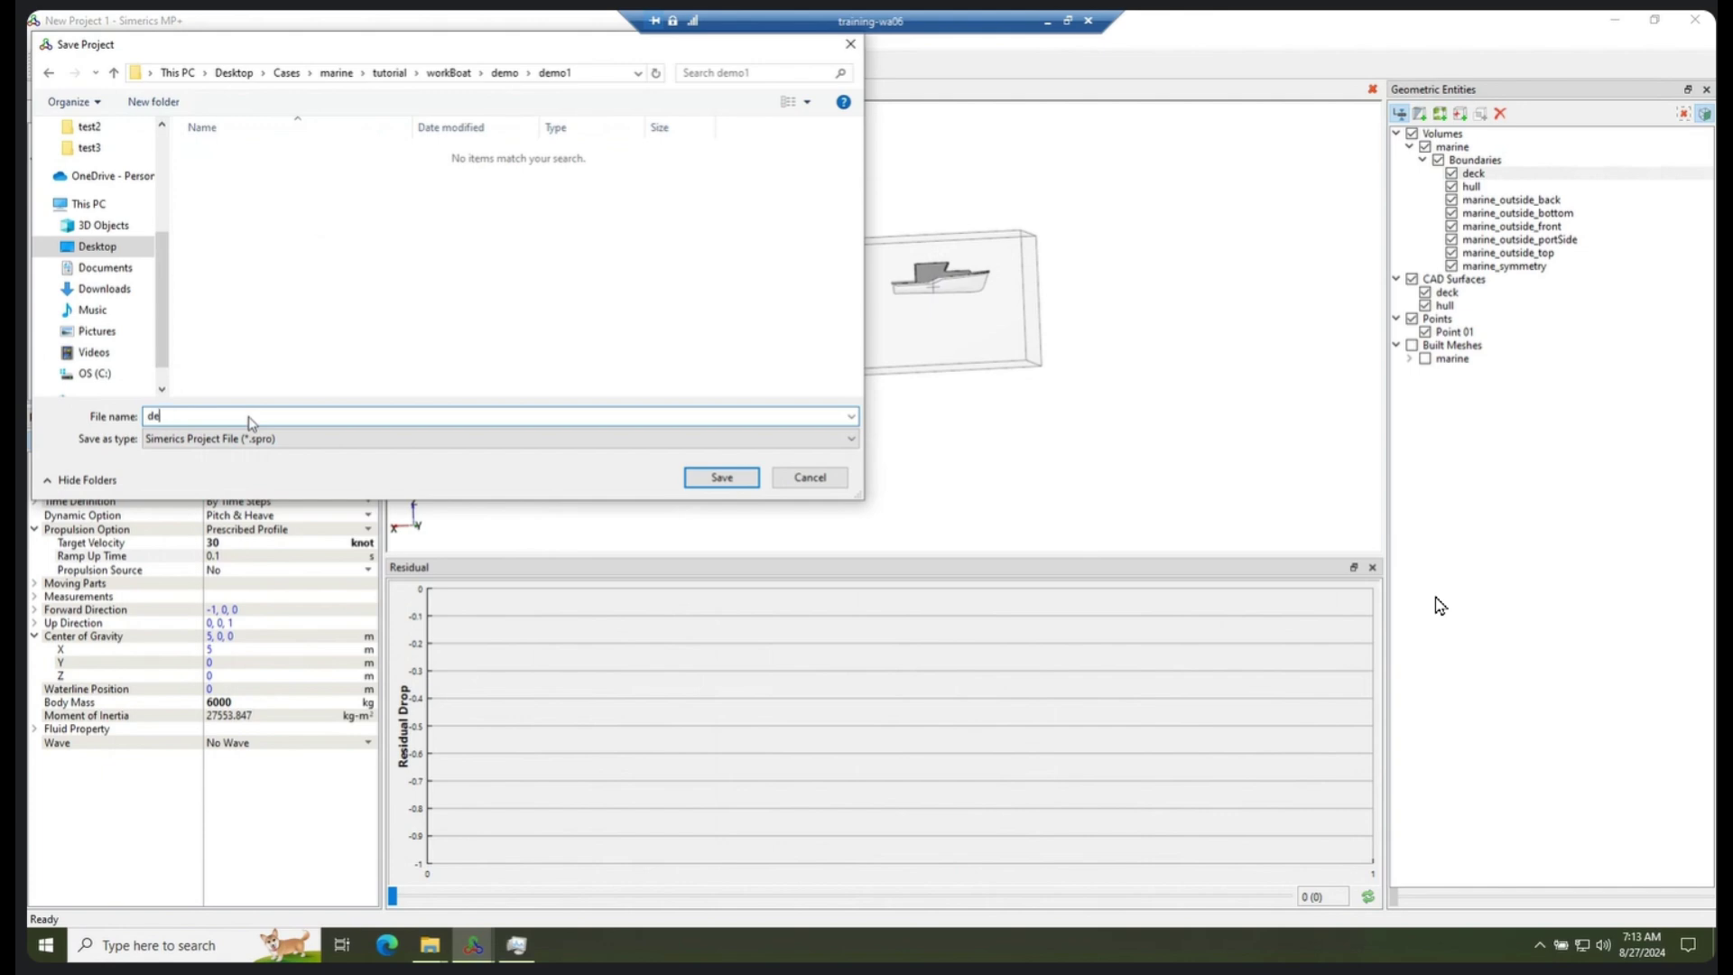
{"action": "type", "text": "mo_run1"}
{"action": "key", "text": "Return"}
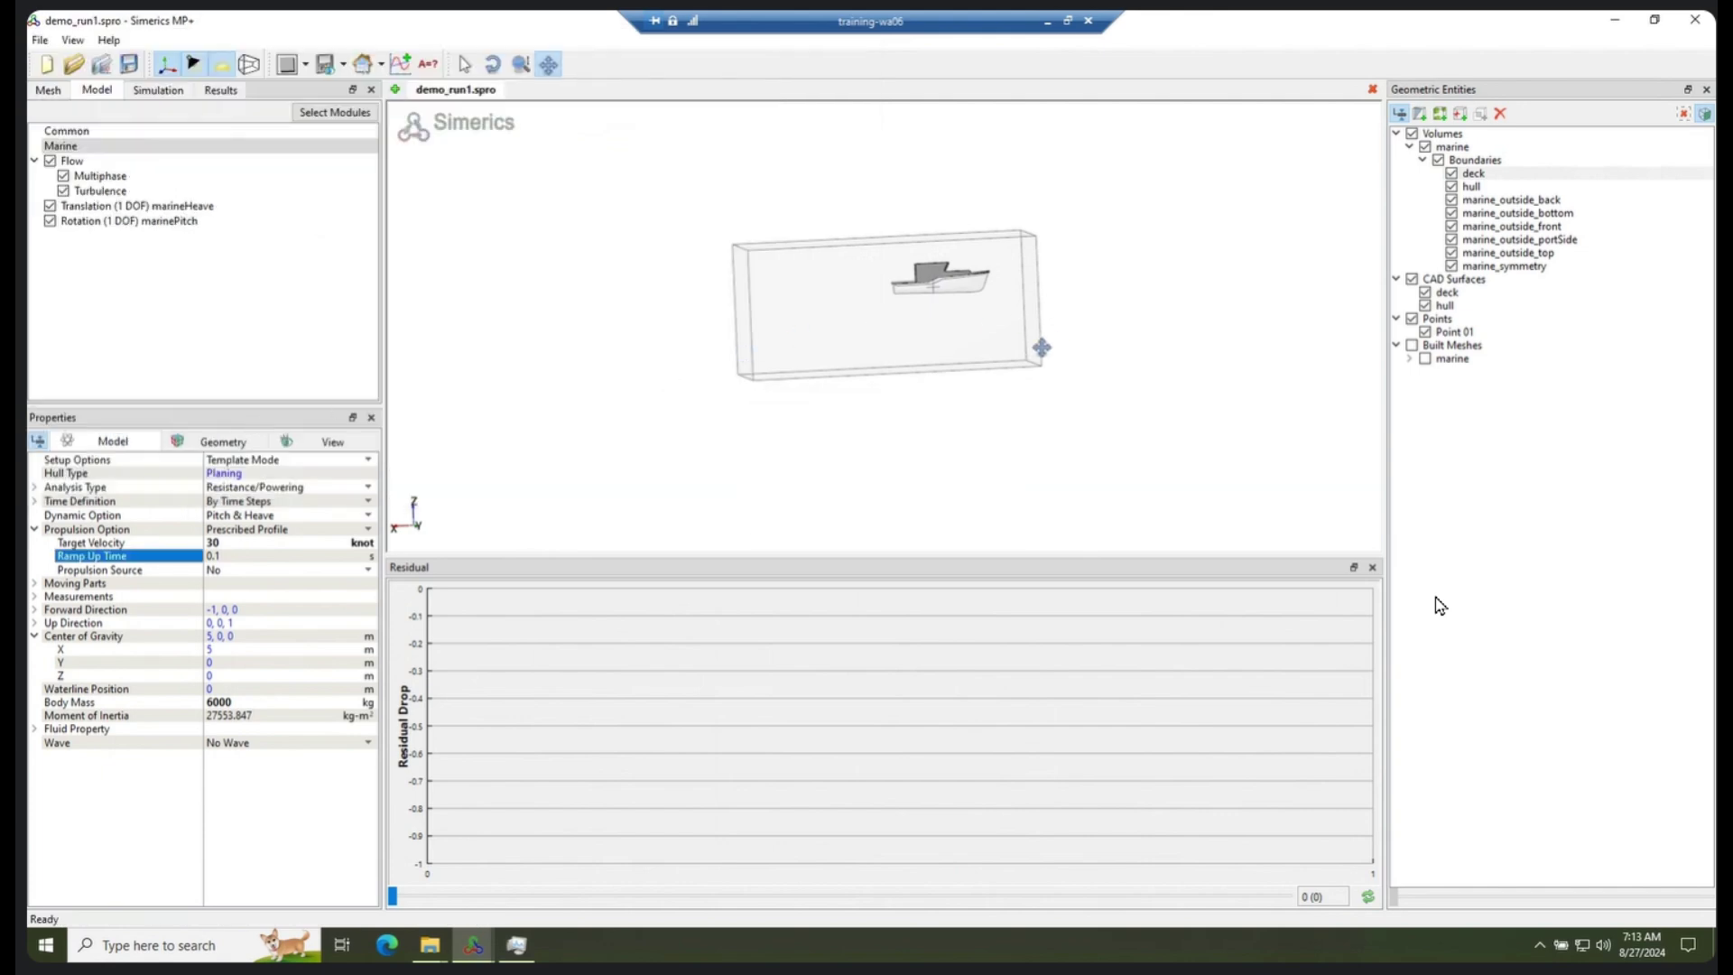
{"action": "left_click", "coordinate": [158, 89]}
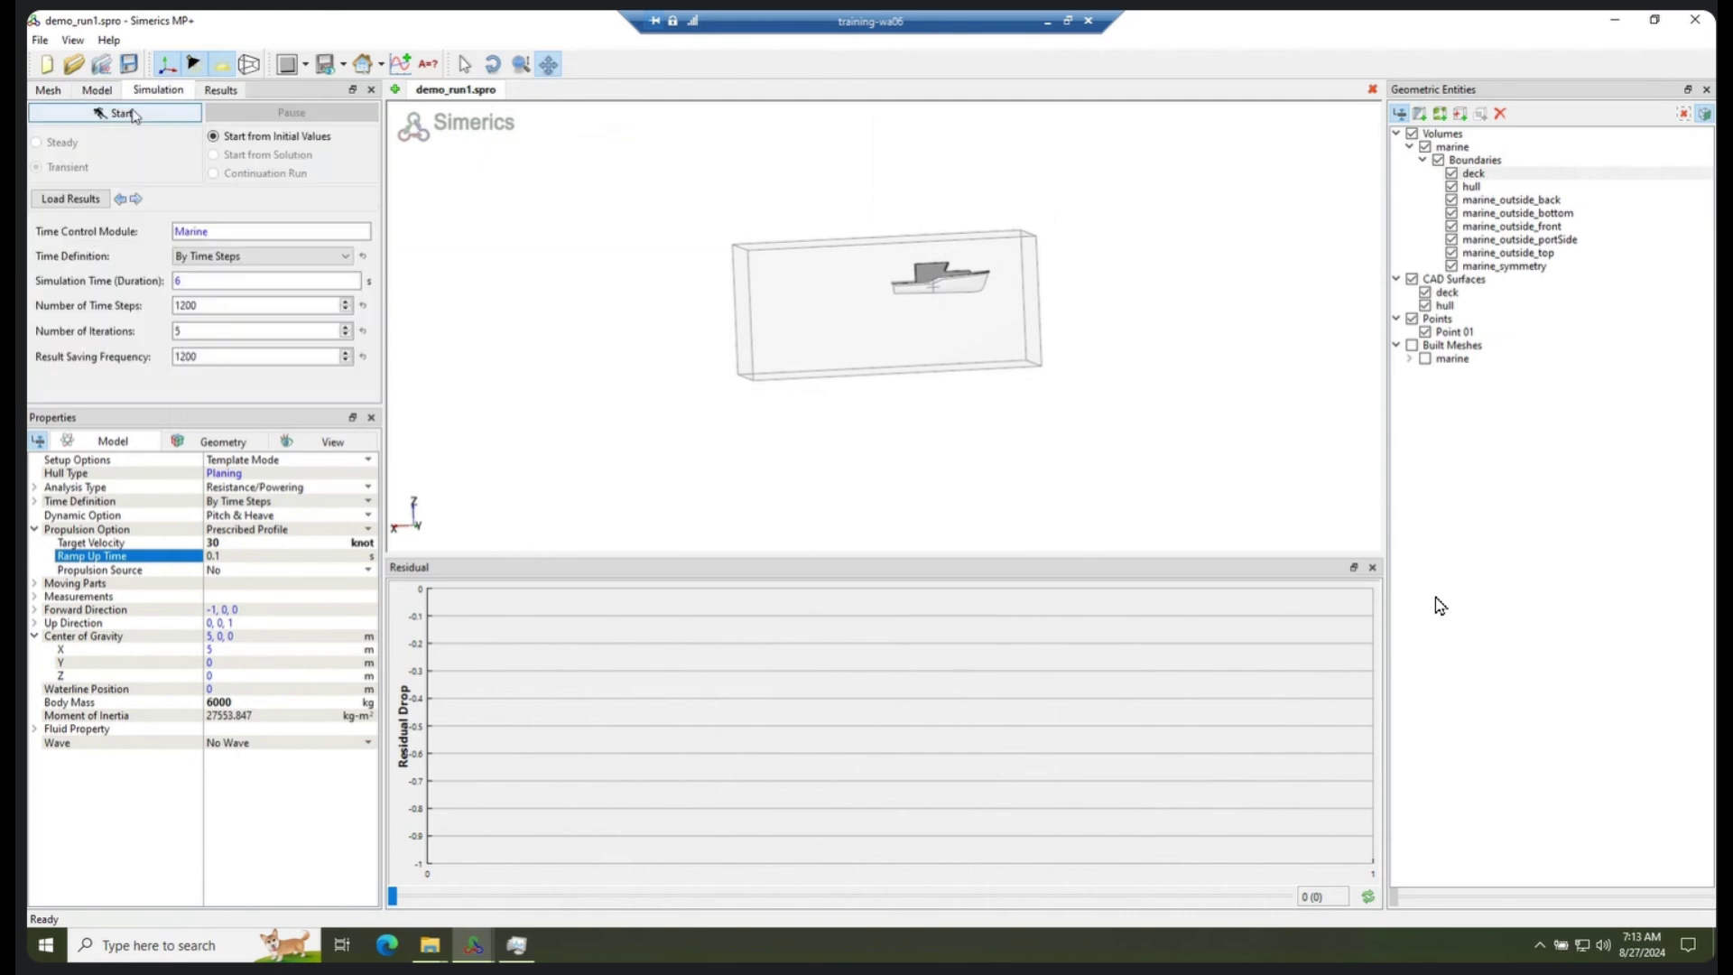
{"action": "left_click", "coordinate": [115, 118]}
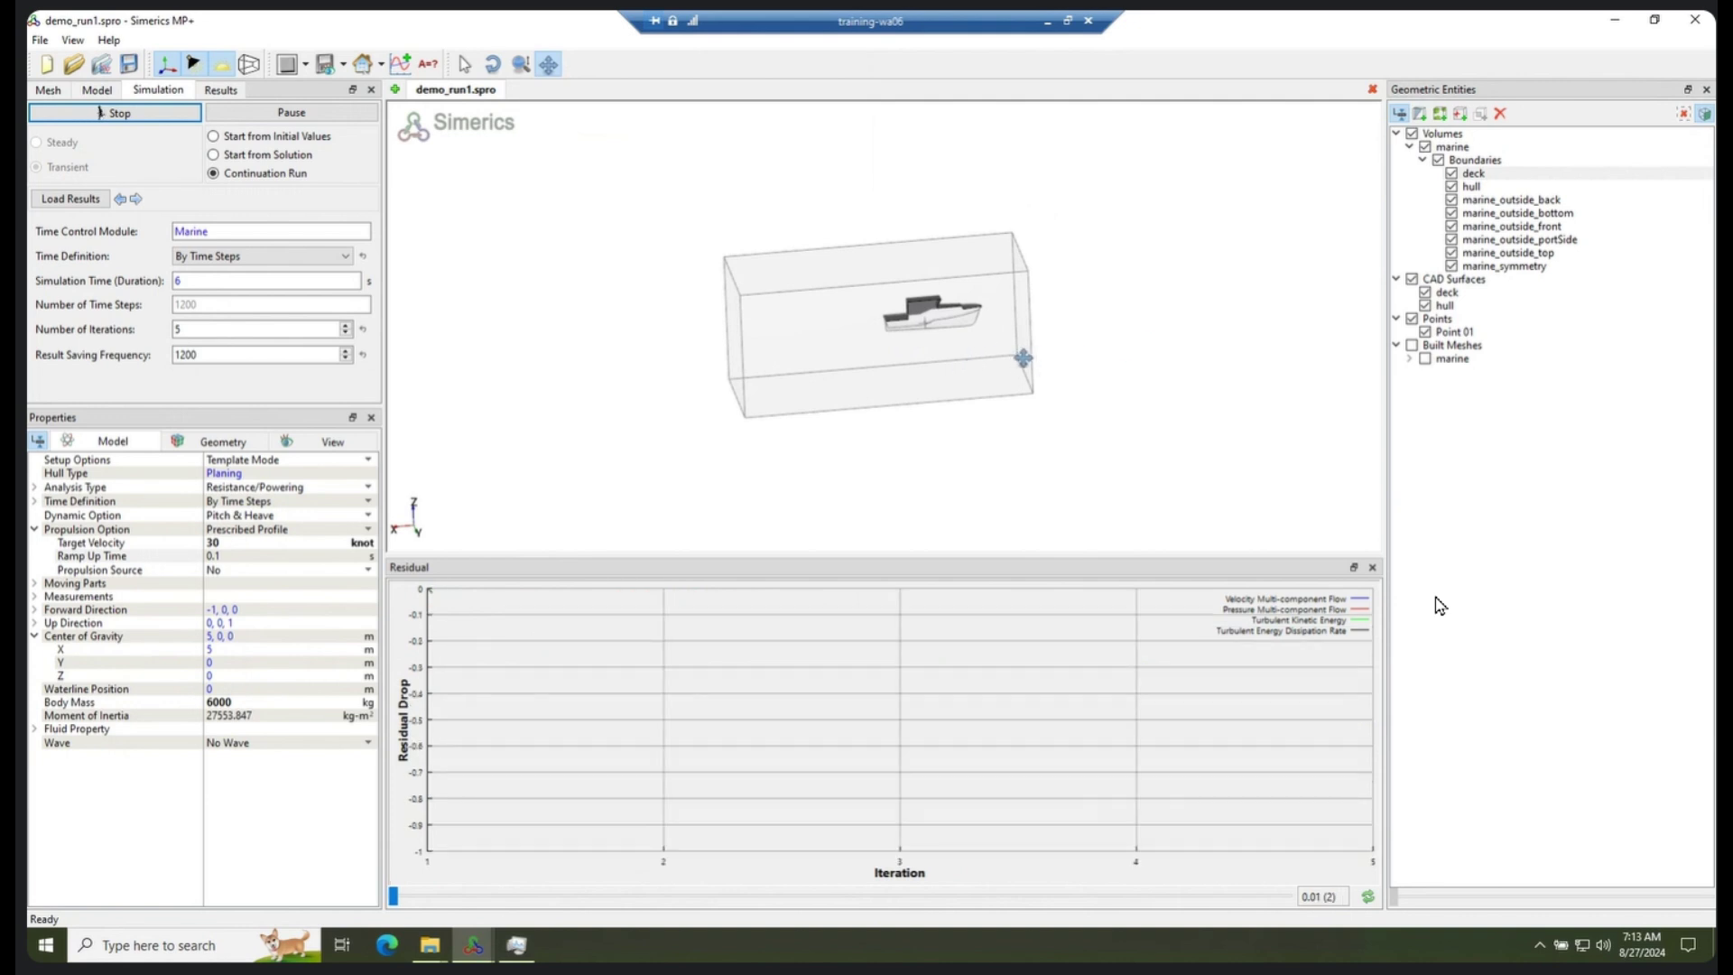
Create an isosurface of the water component's Volume Fraction at a single value of 0.5
{"action": "left_click", "coordinate": [1441, 119]}
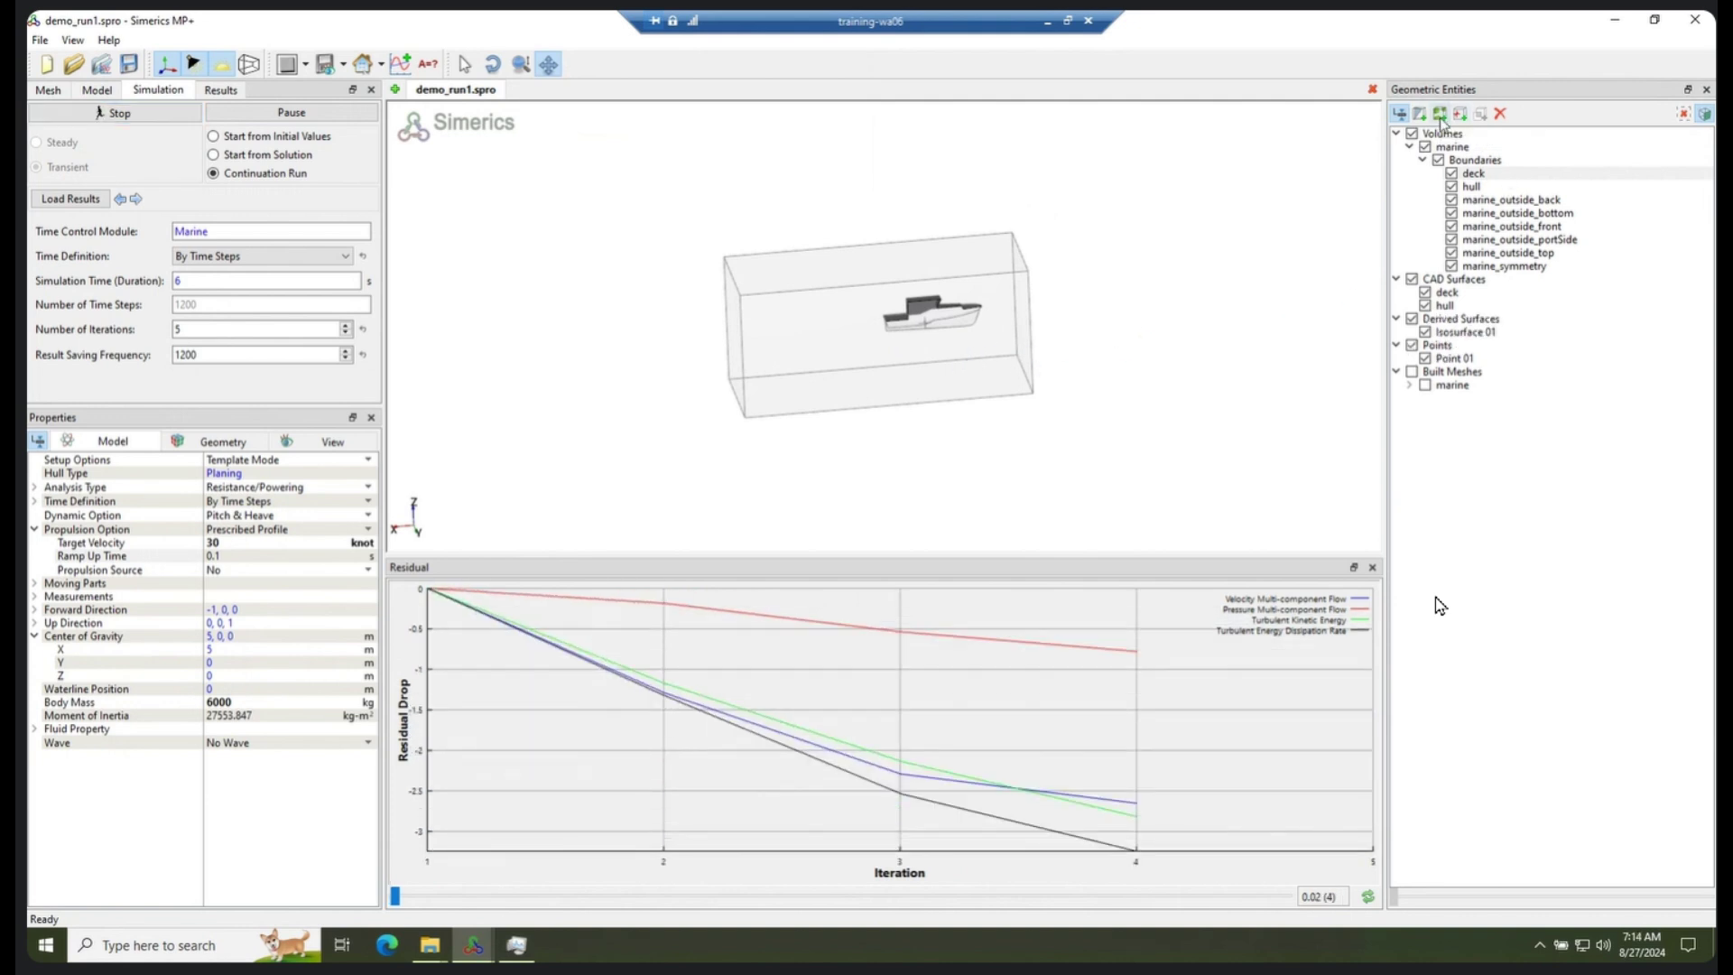
{"action": "left_click", "coordinate": [1477, 333]}
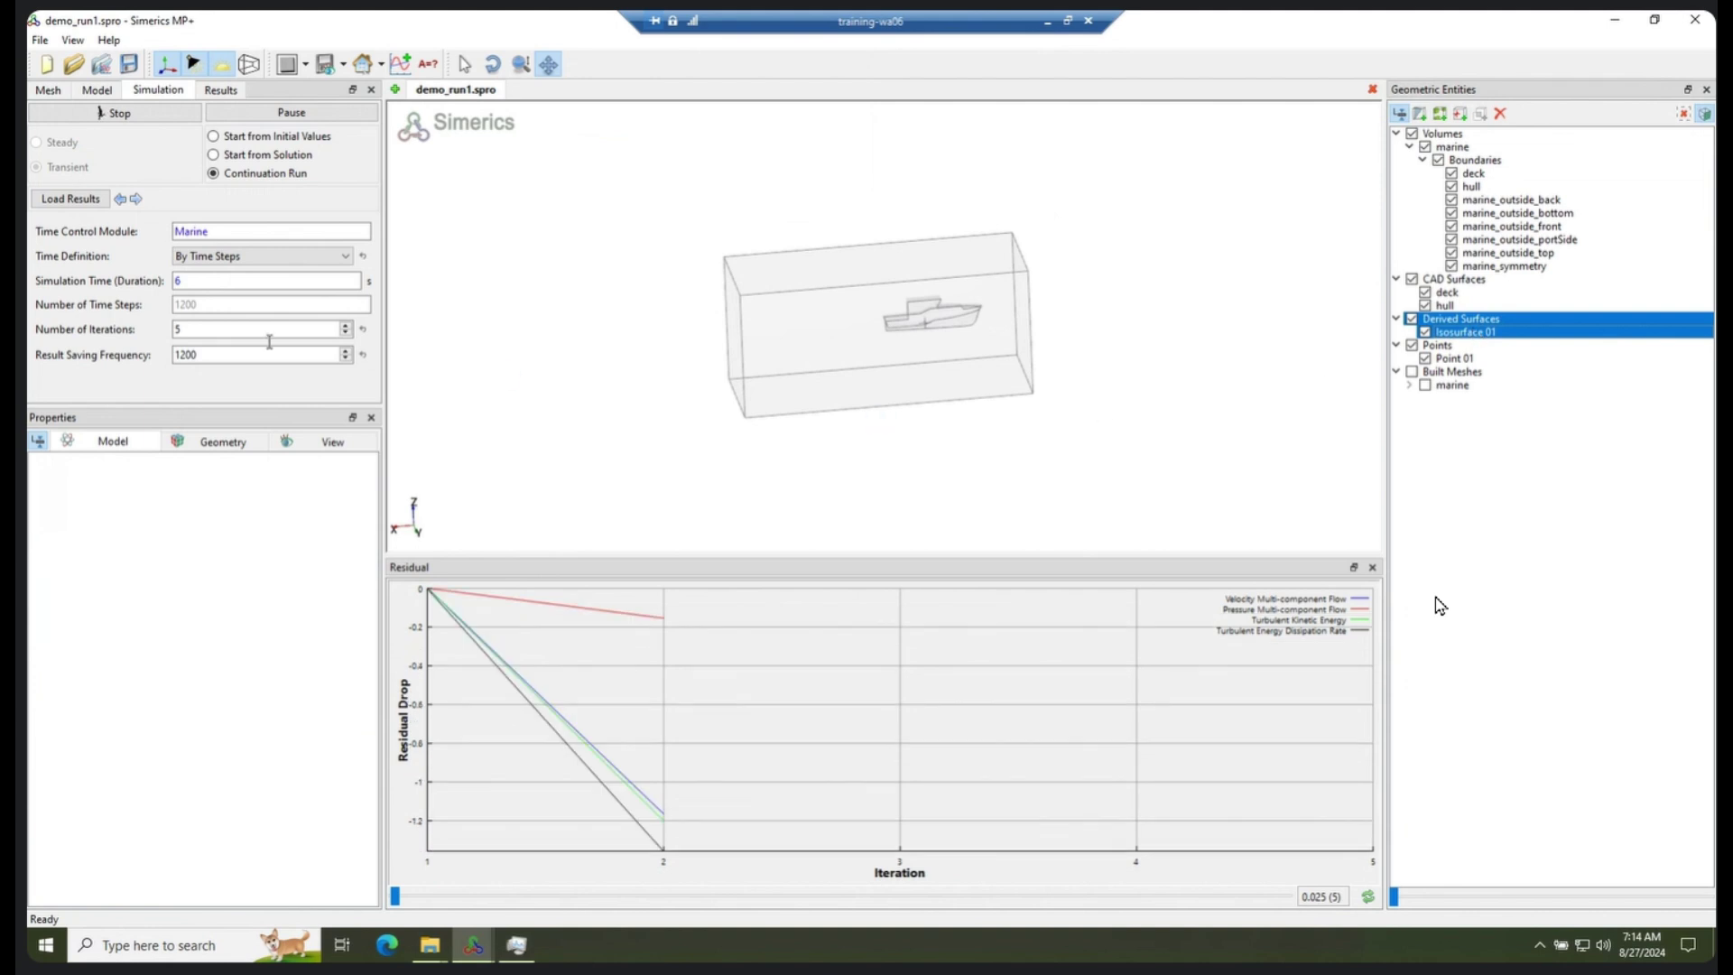
{"action": "left_click", "coordinate": [223, 441]}
{"action": "left_click", "coordinate": [220, 488]}
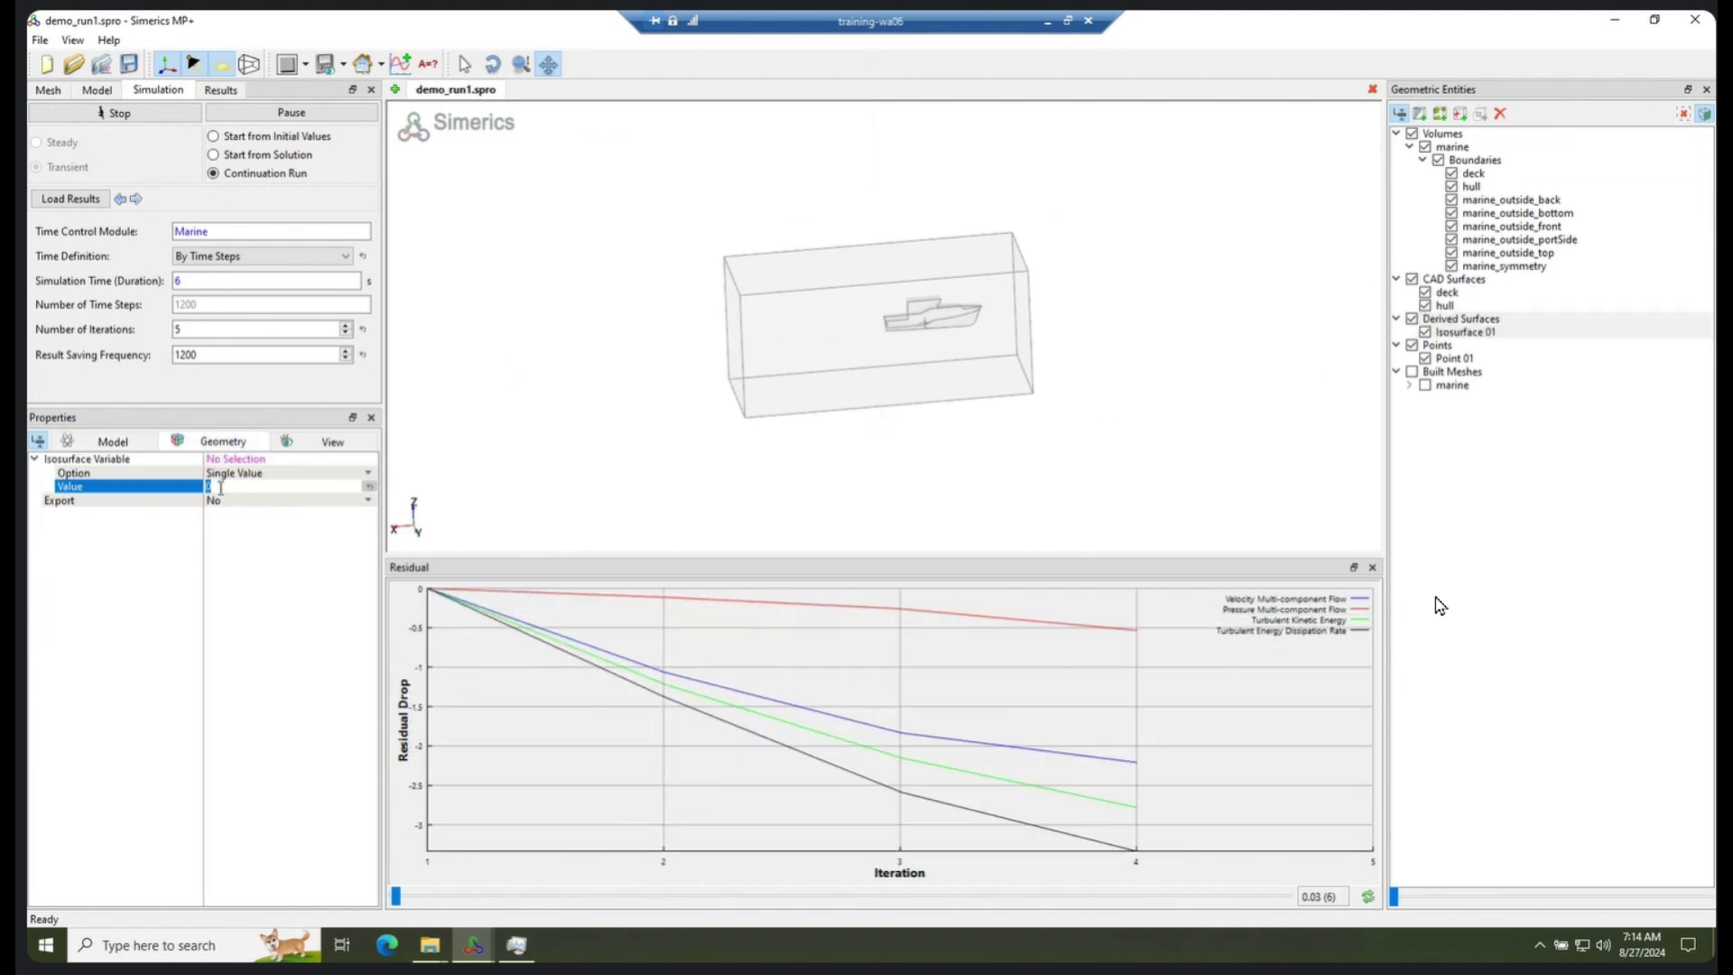
{"action": "type", "text": ".5"}
{"action": "key", "text": "Return"}
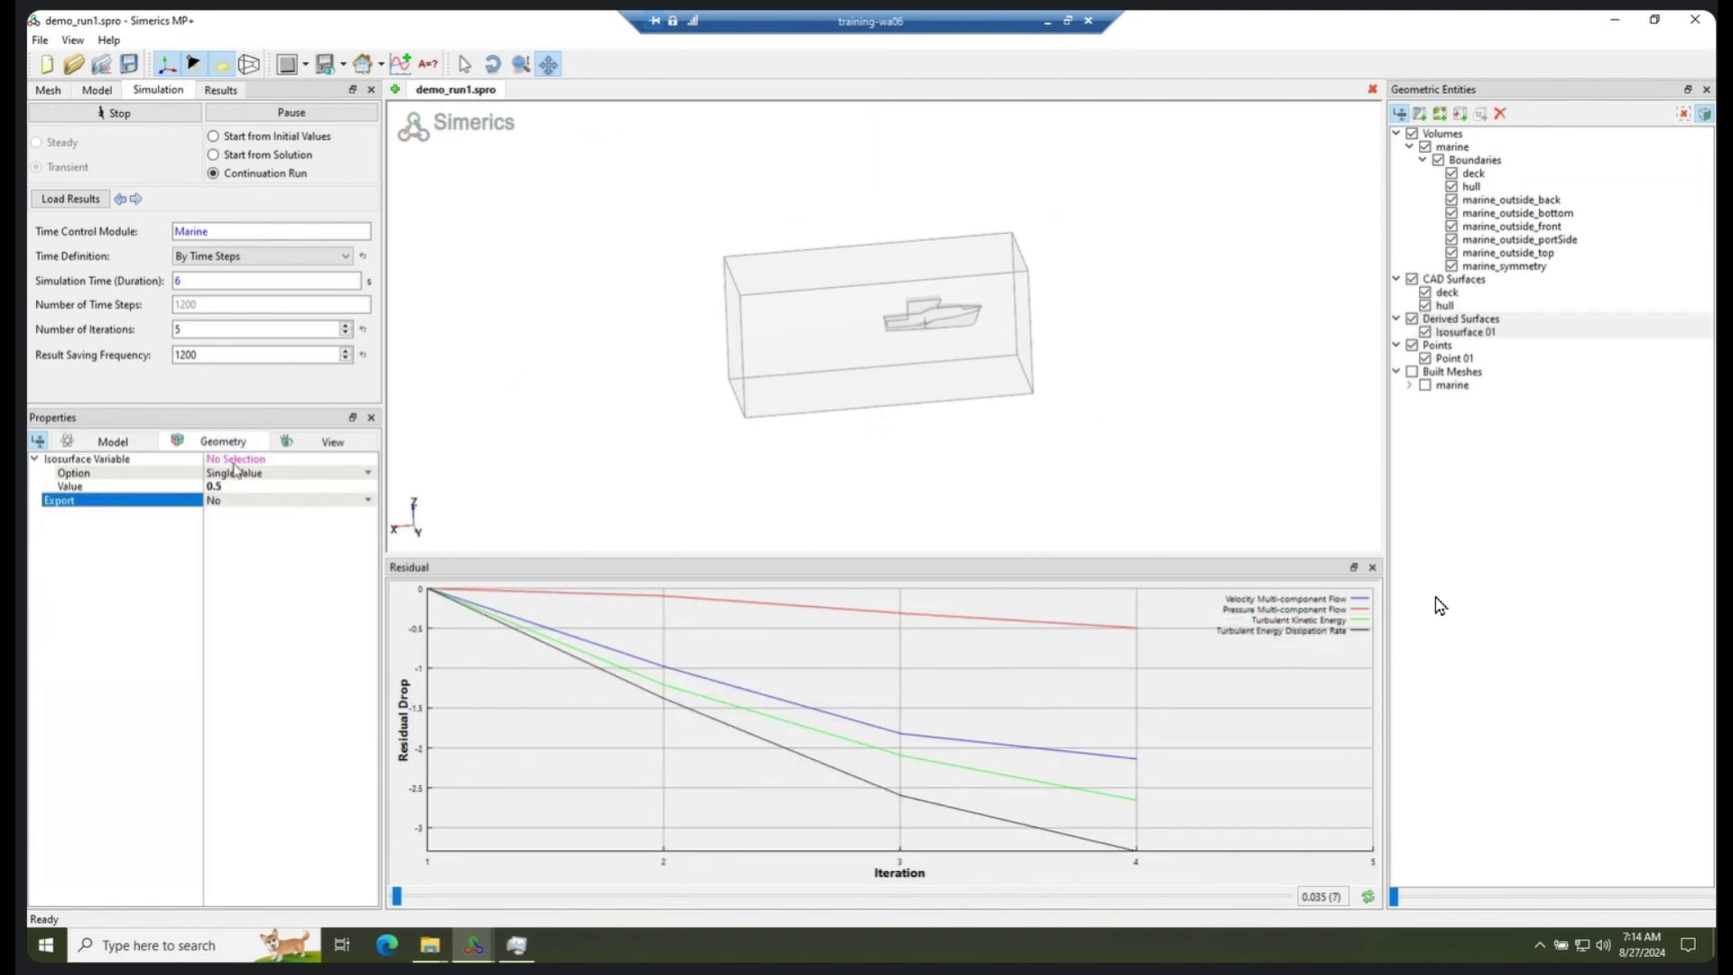
{"action": "left_click", "coordinate": [237, 458]}
{"action": "left_click", "coordinate": [236, 459]}
{"action": "left_click", "coordinate": [271, 591]}
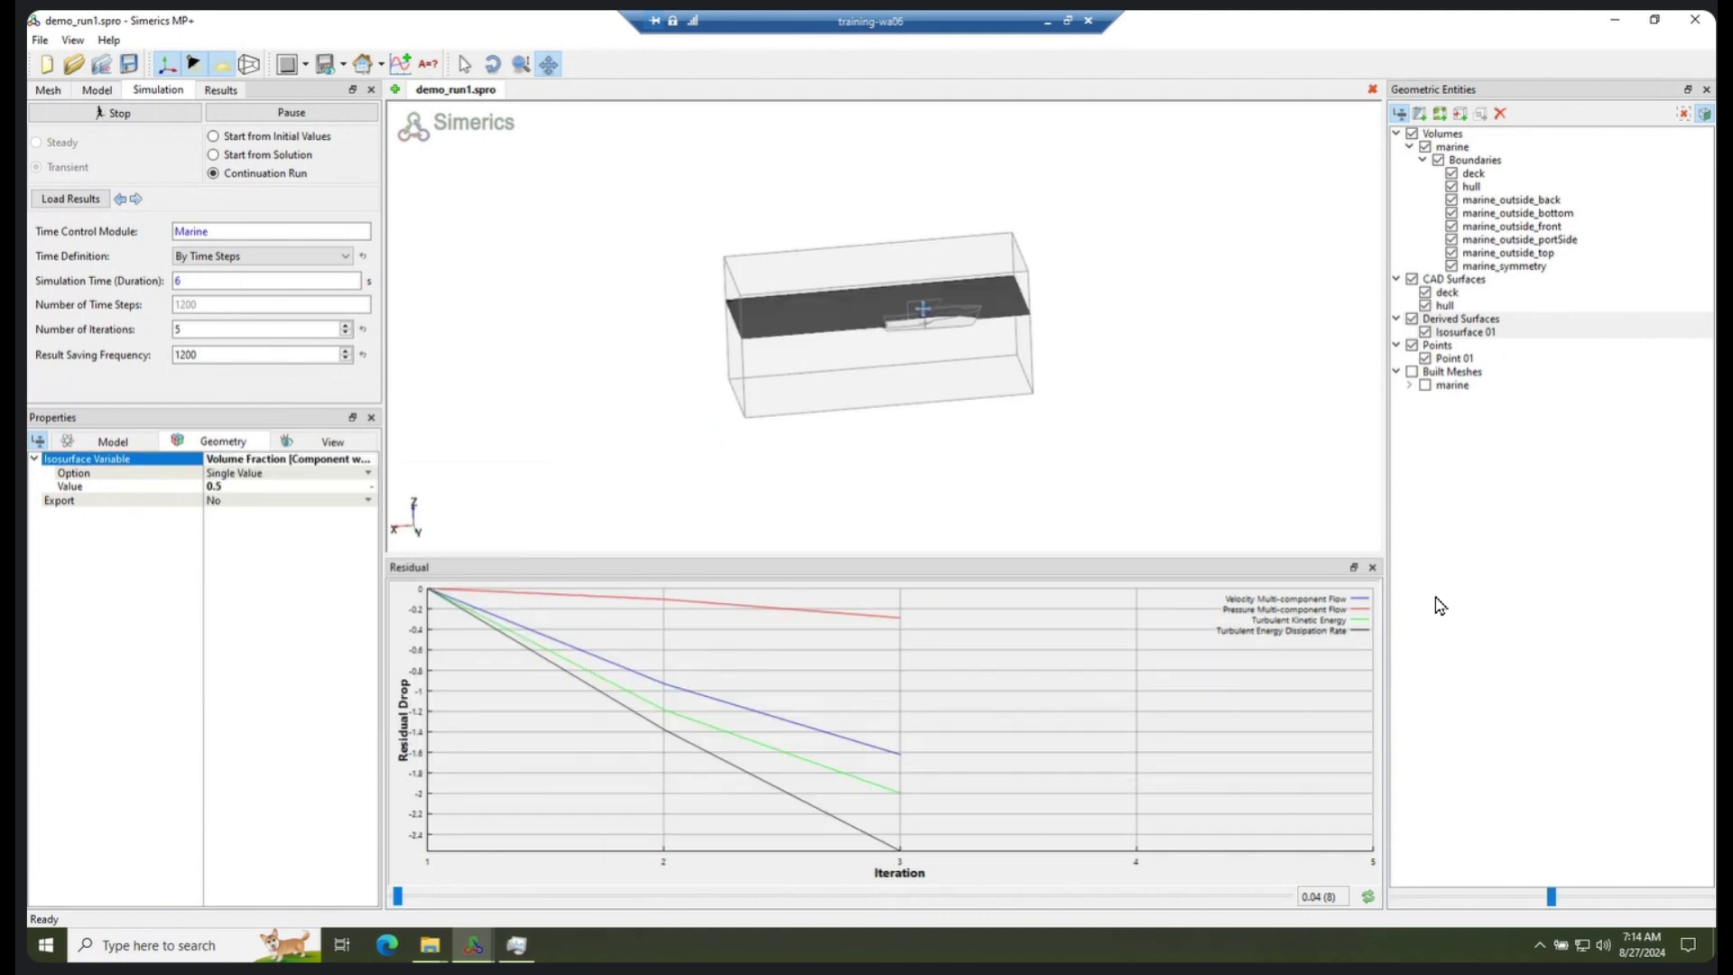
Color the results by the derived Marine variable Free Surface Elevation
{"action": "scroll", "coordinate": [924, 309], "scroll_direction": "up", "scroll_amount": 1}
{"action": "middle_click_drag", "start_coordinate": [926, 309], "coordinate": [959, 362]}
{"action": "scroll", "coordinate": [914, 379], "scroll_direction": "down", "scroll_amount": 2}
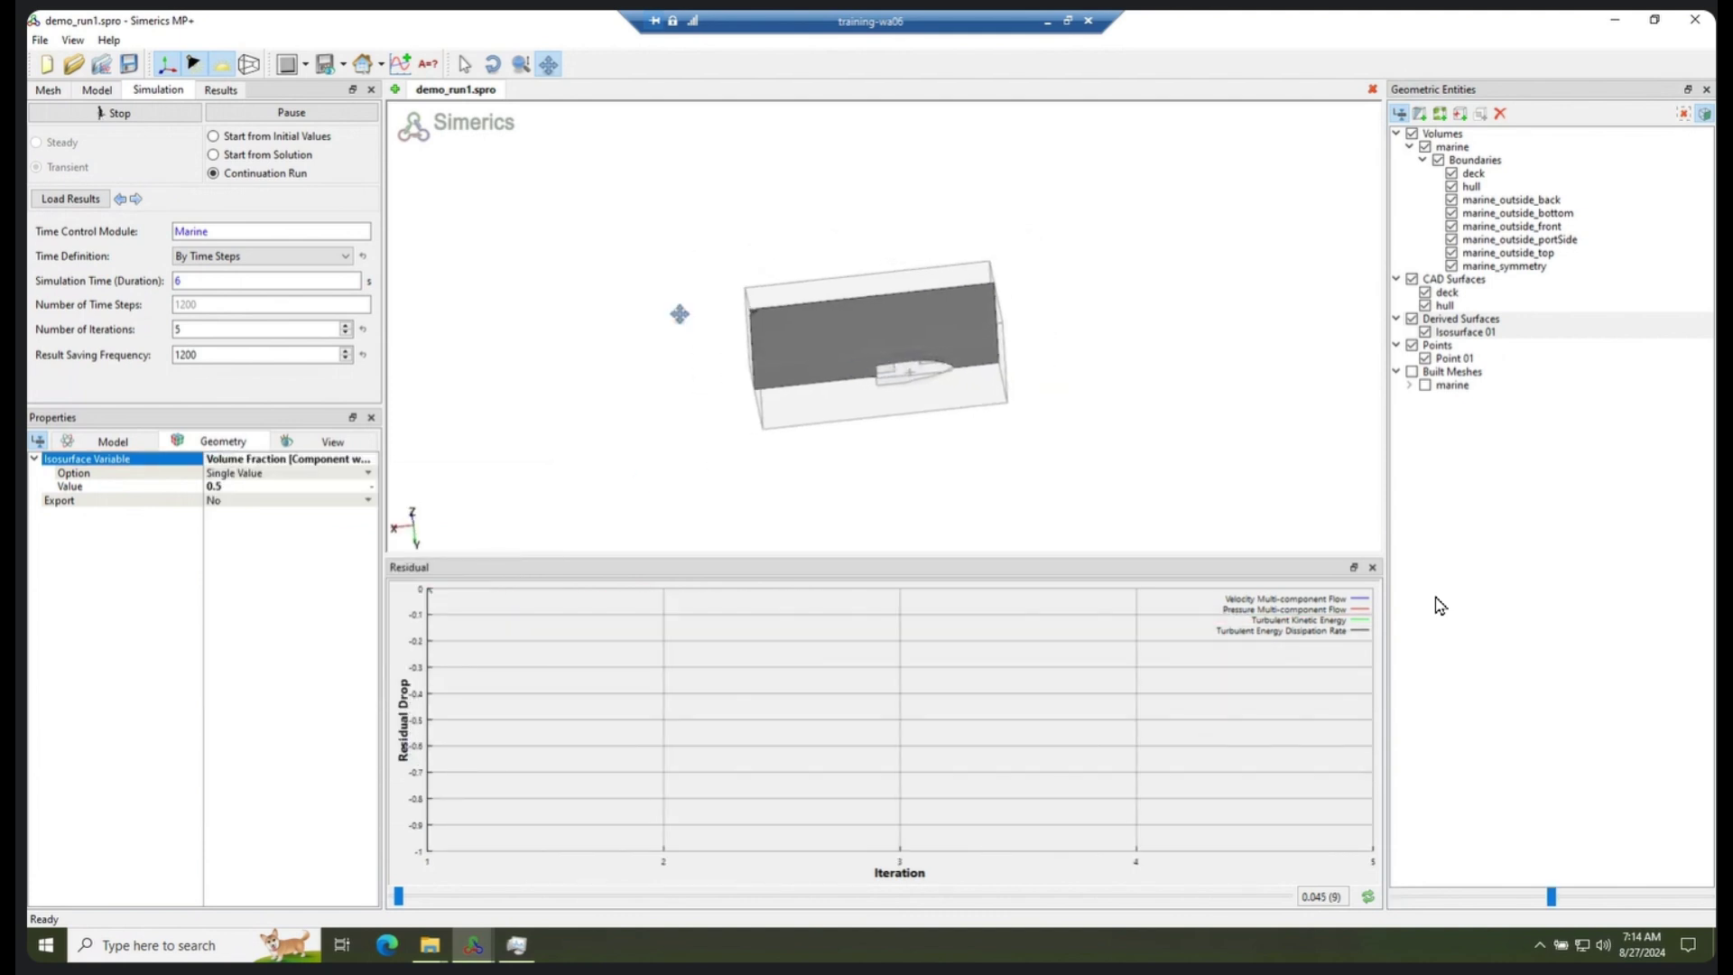
{"action": "left_click", "coordinate": [221, 89]}
{"action": "left_click", "coordinate": [220, 111]}
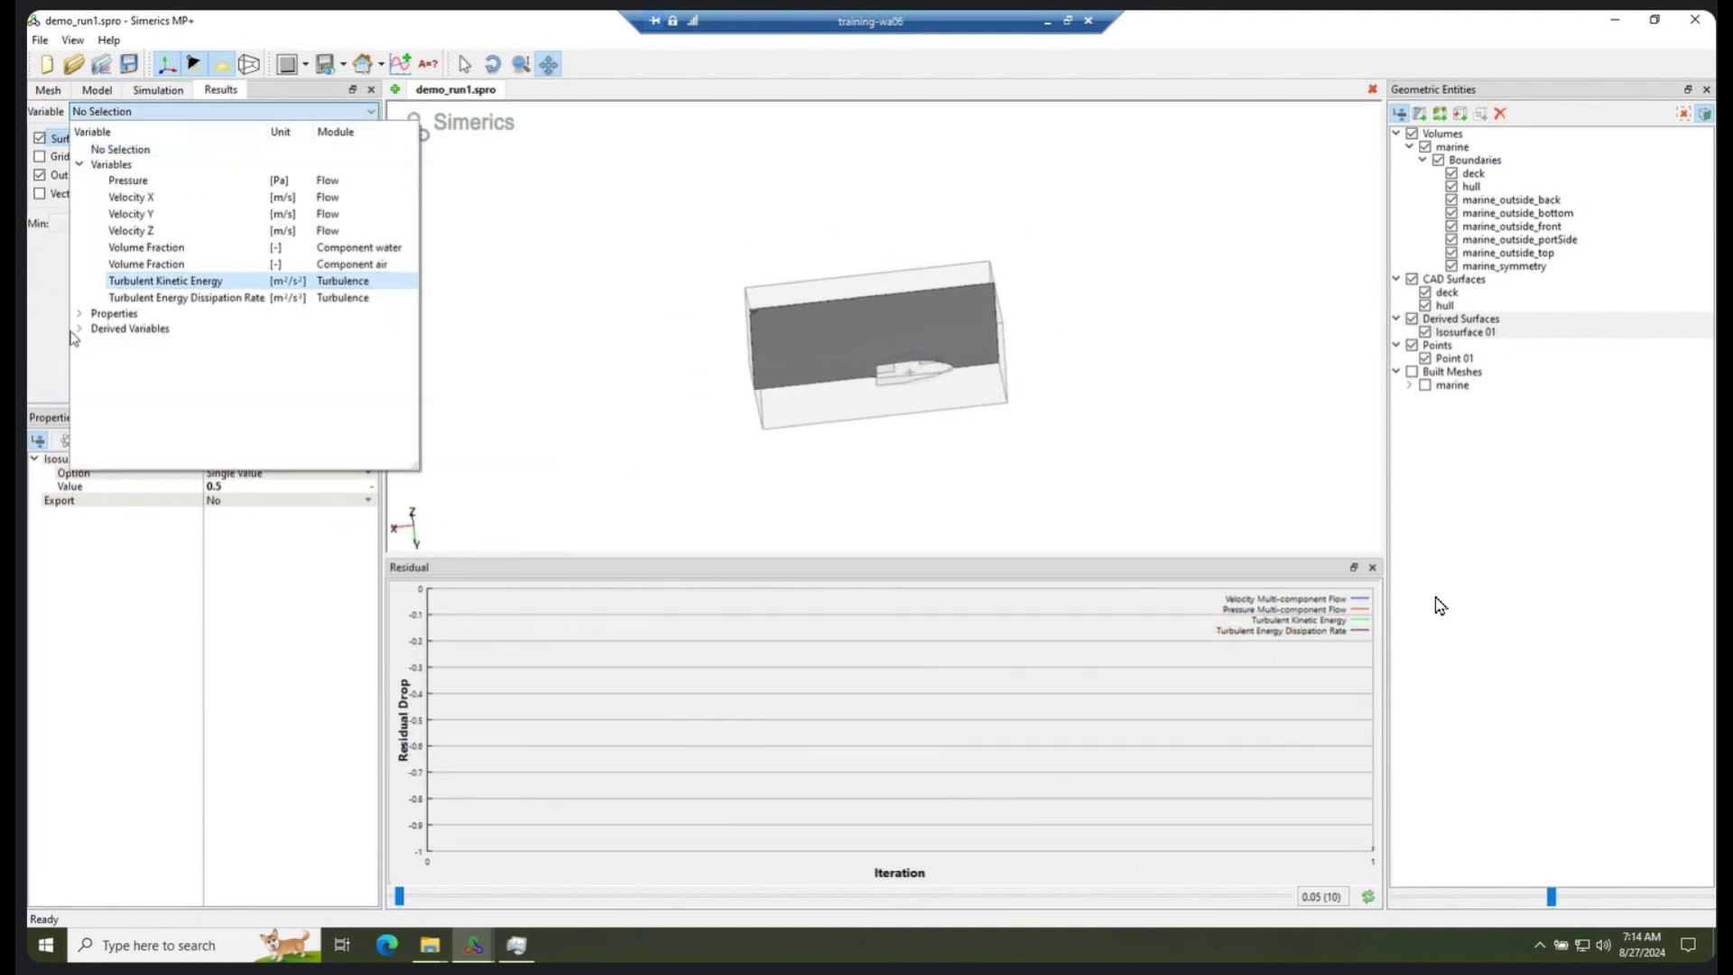
{"action": "left_click", "coordinate": [79, 330]}
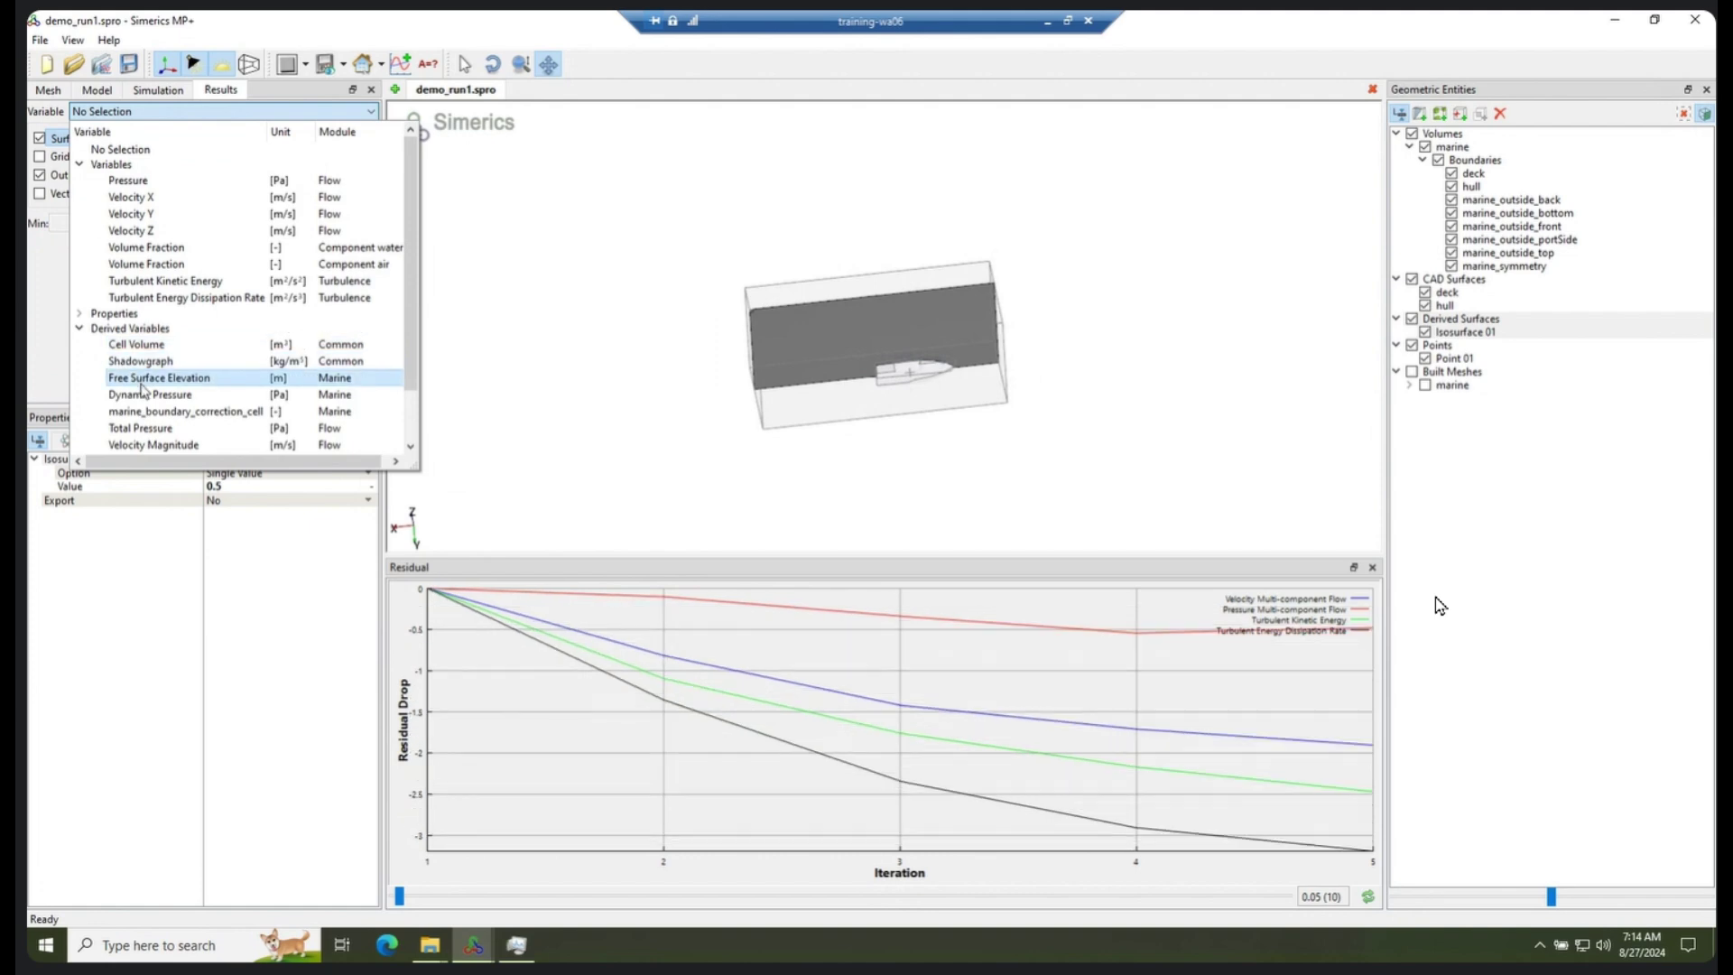
{"action": "left_click", "coordinate": [402, 373]}
Set the free surface elevation range to -0.5 to 0.5 m and turn off the isosurface's outline
{"action": "left_click_drag", "start_coordinate": [163, 223], "coordinate": [30, 230]}
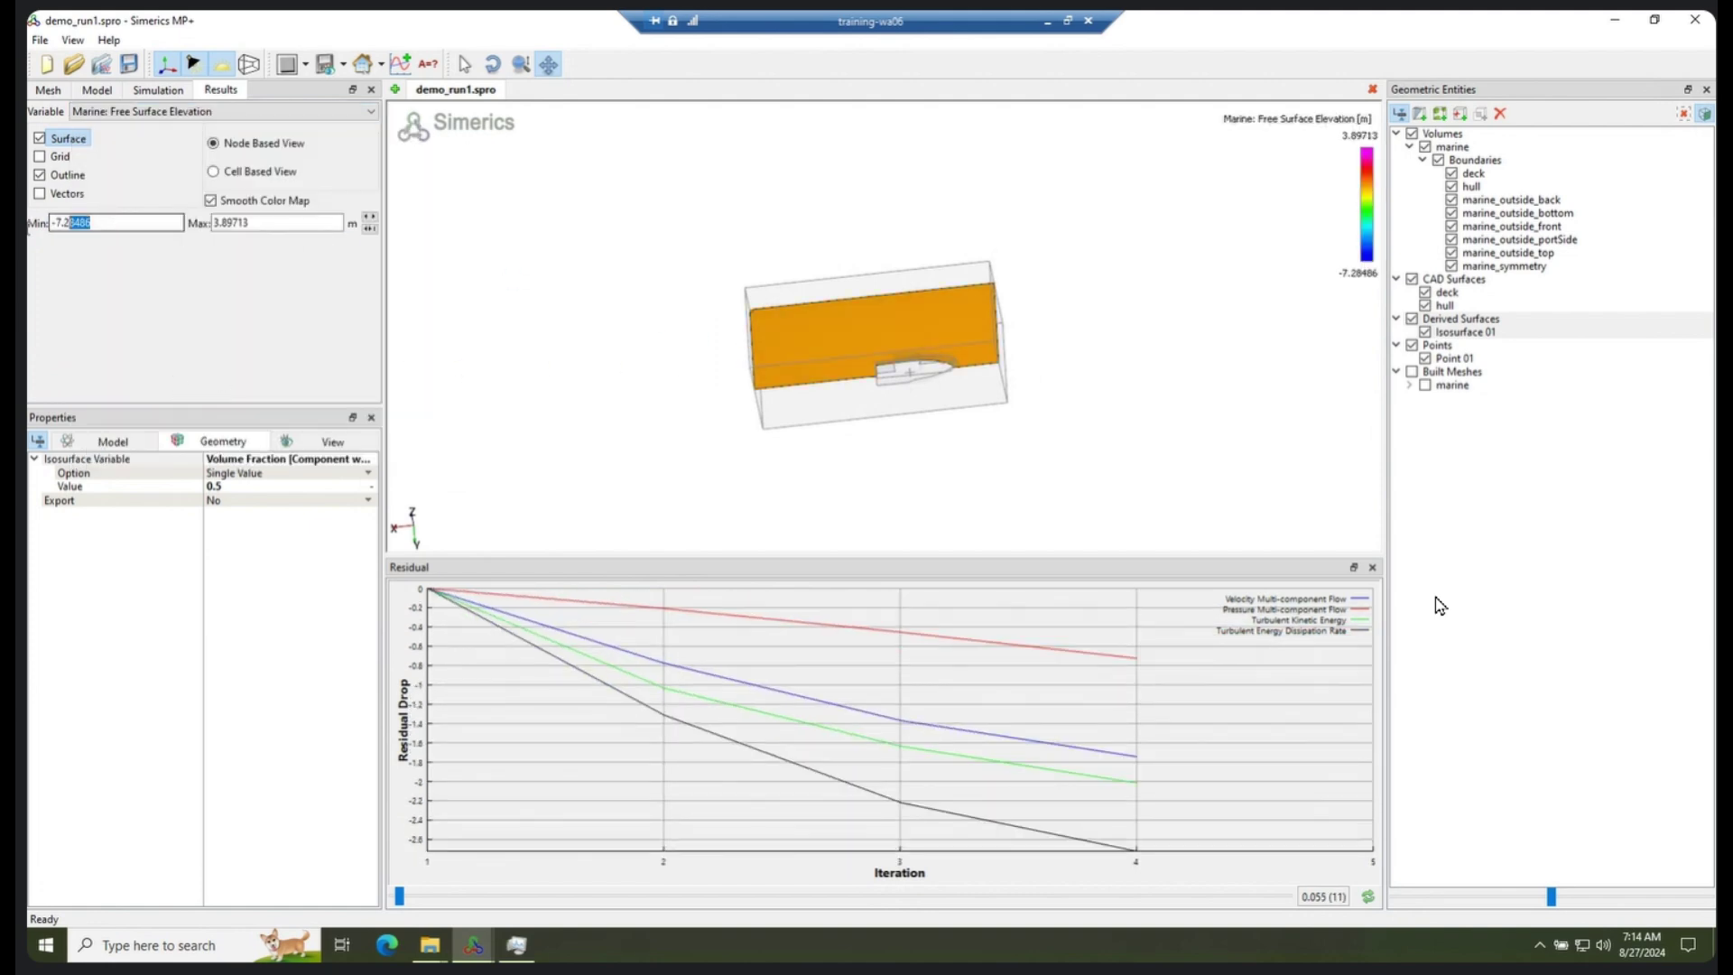
{"action": "type", "text": "-.5"}
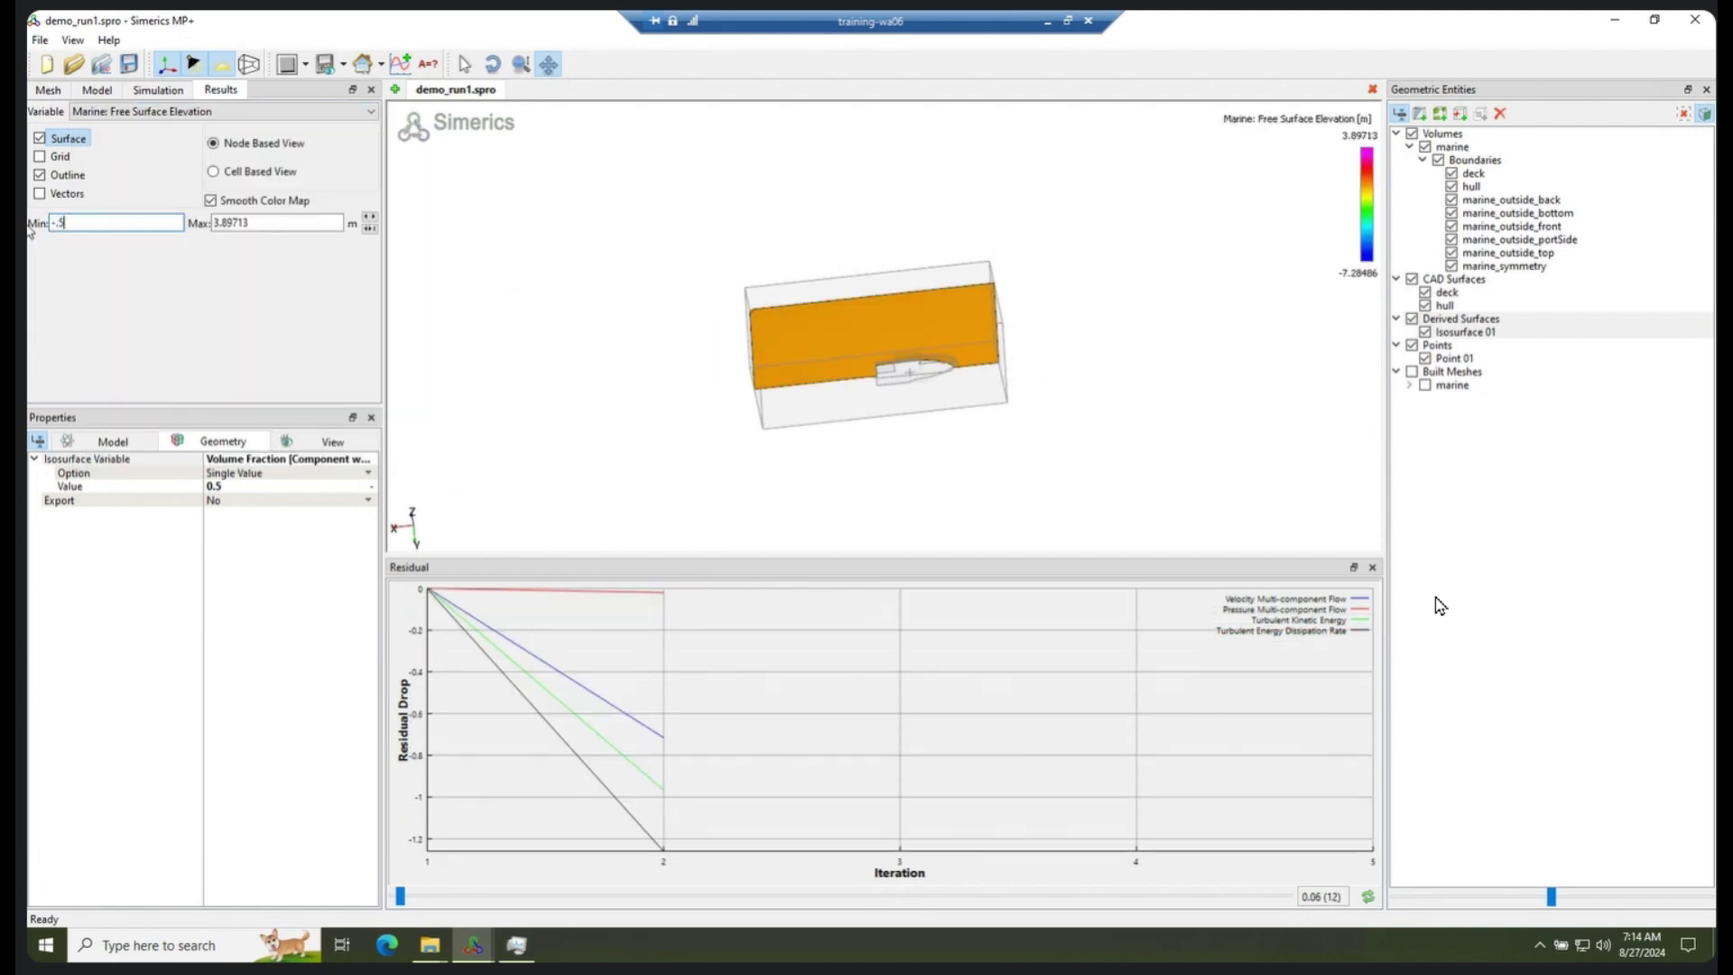
{"action": "key", "text": "Tab"}
{"action": "type", "text": ".5"}
{"action": "key", "text": "Return"}
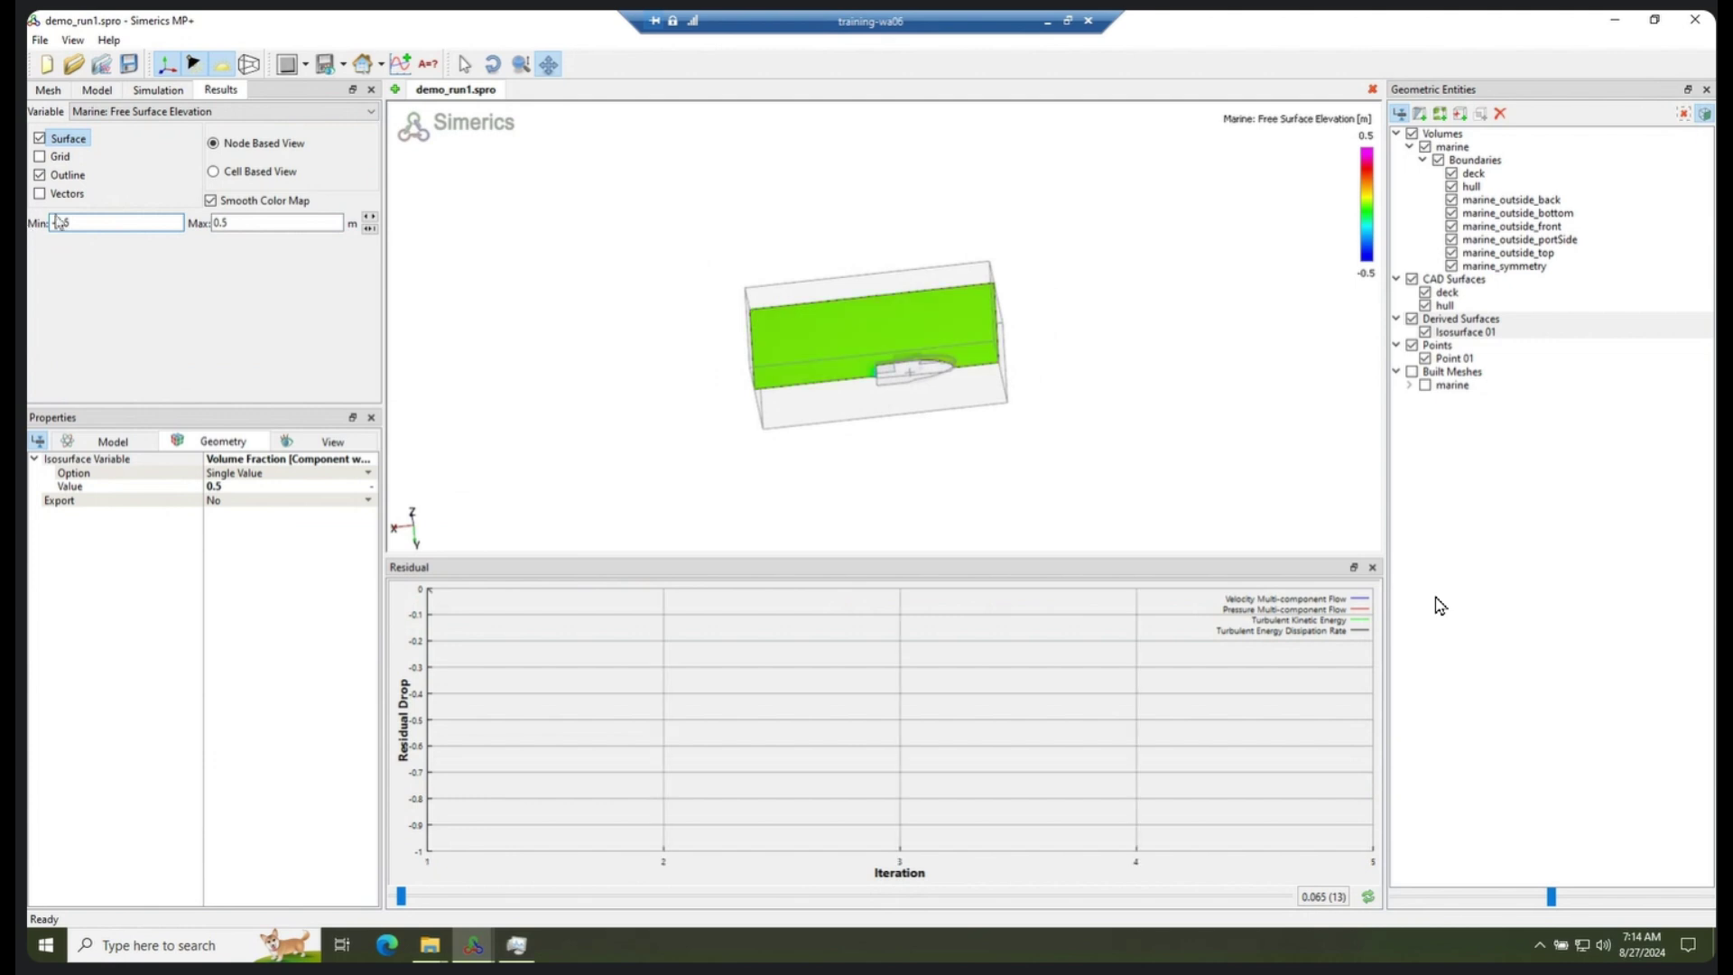
{"action": "left_click", "coordinate": [40, 174]}
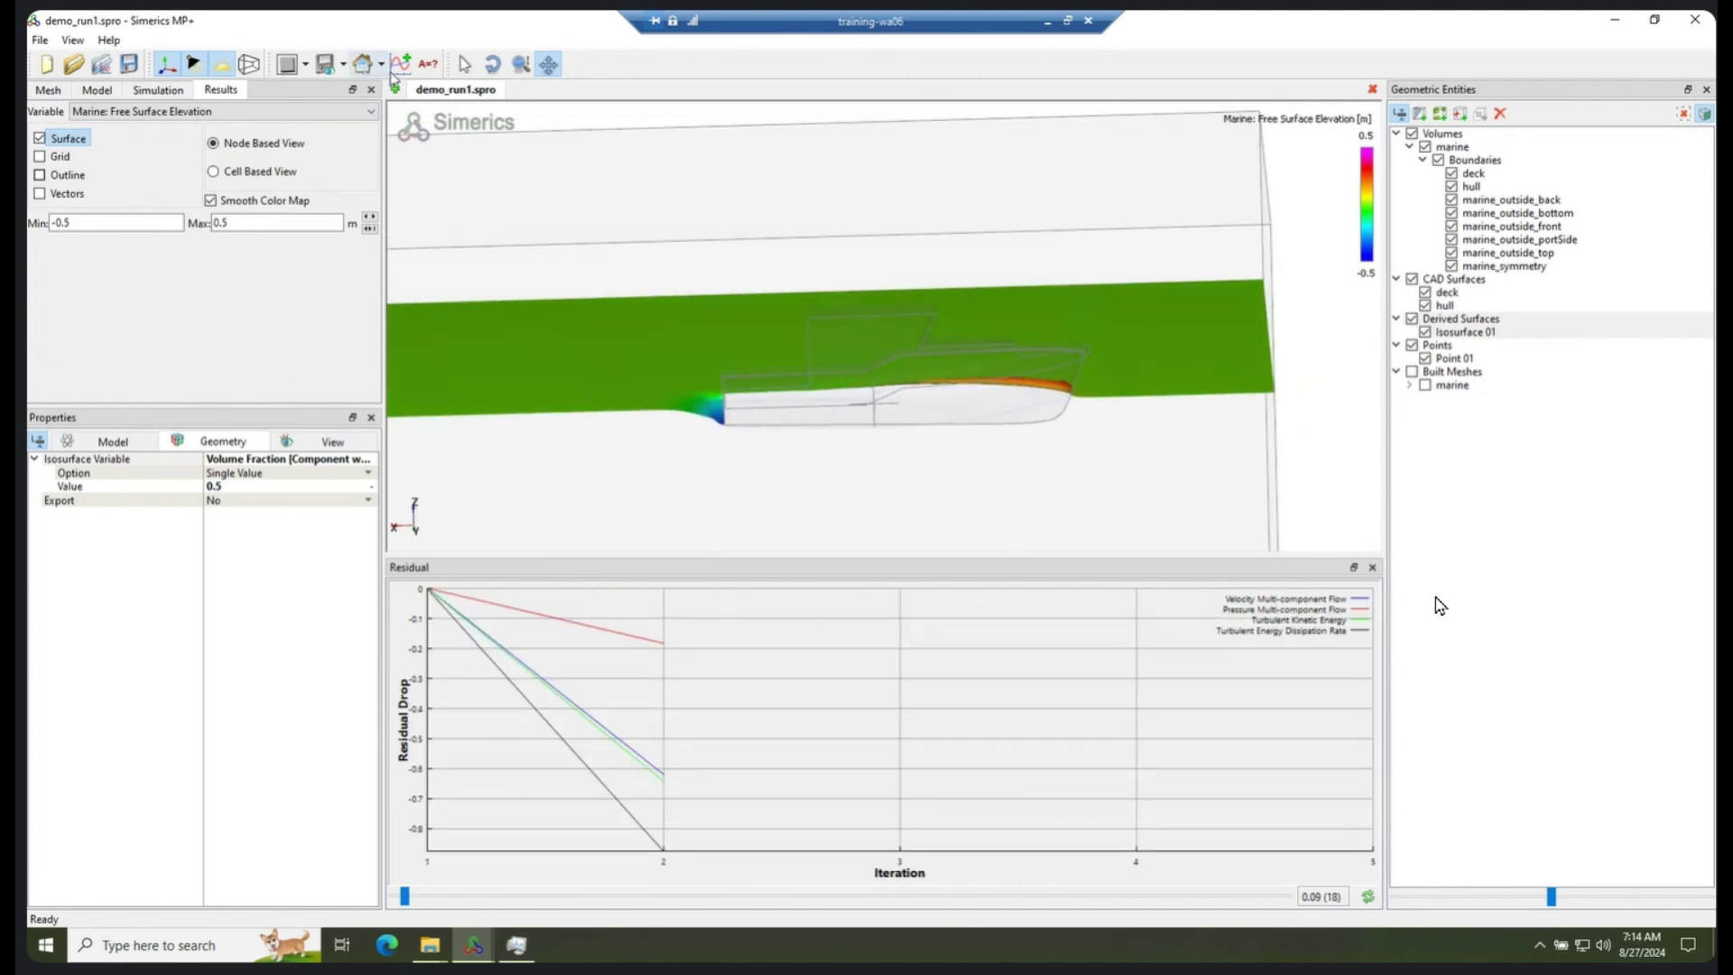
Chart the Marine module's Total Resistance in Plot 1
{"action": "left_click", "coordinate": [470, 568]}
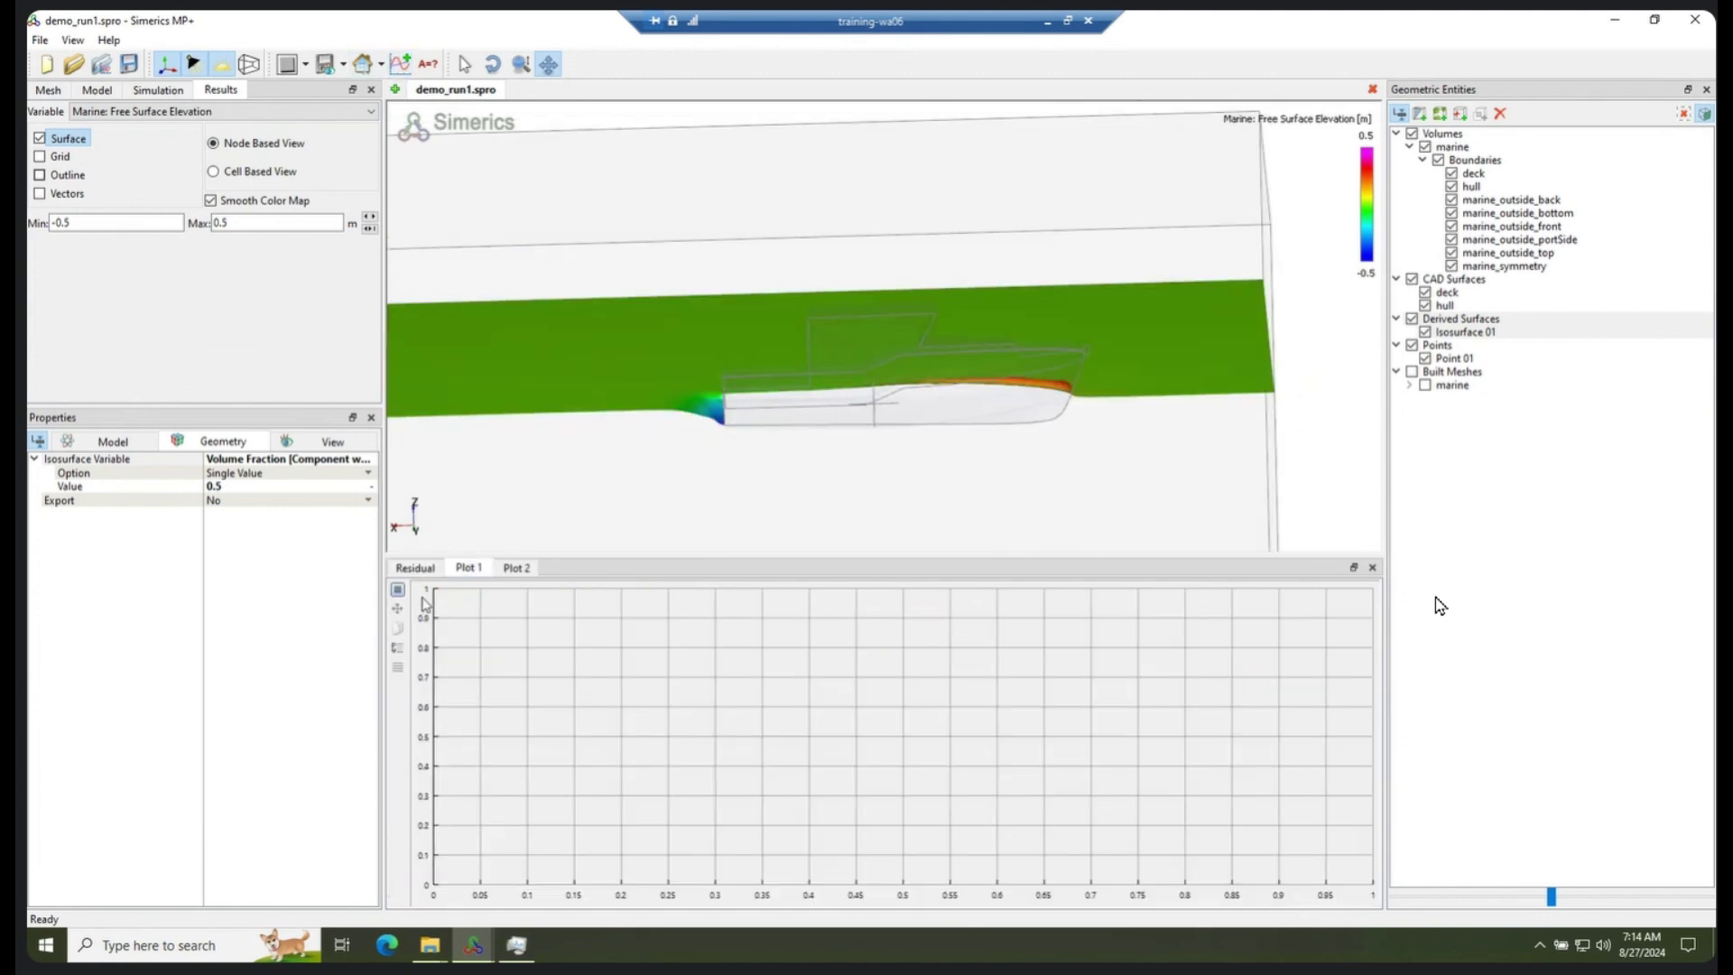
{"action": "left_click", "coordinate": [94, 91]}
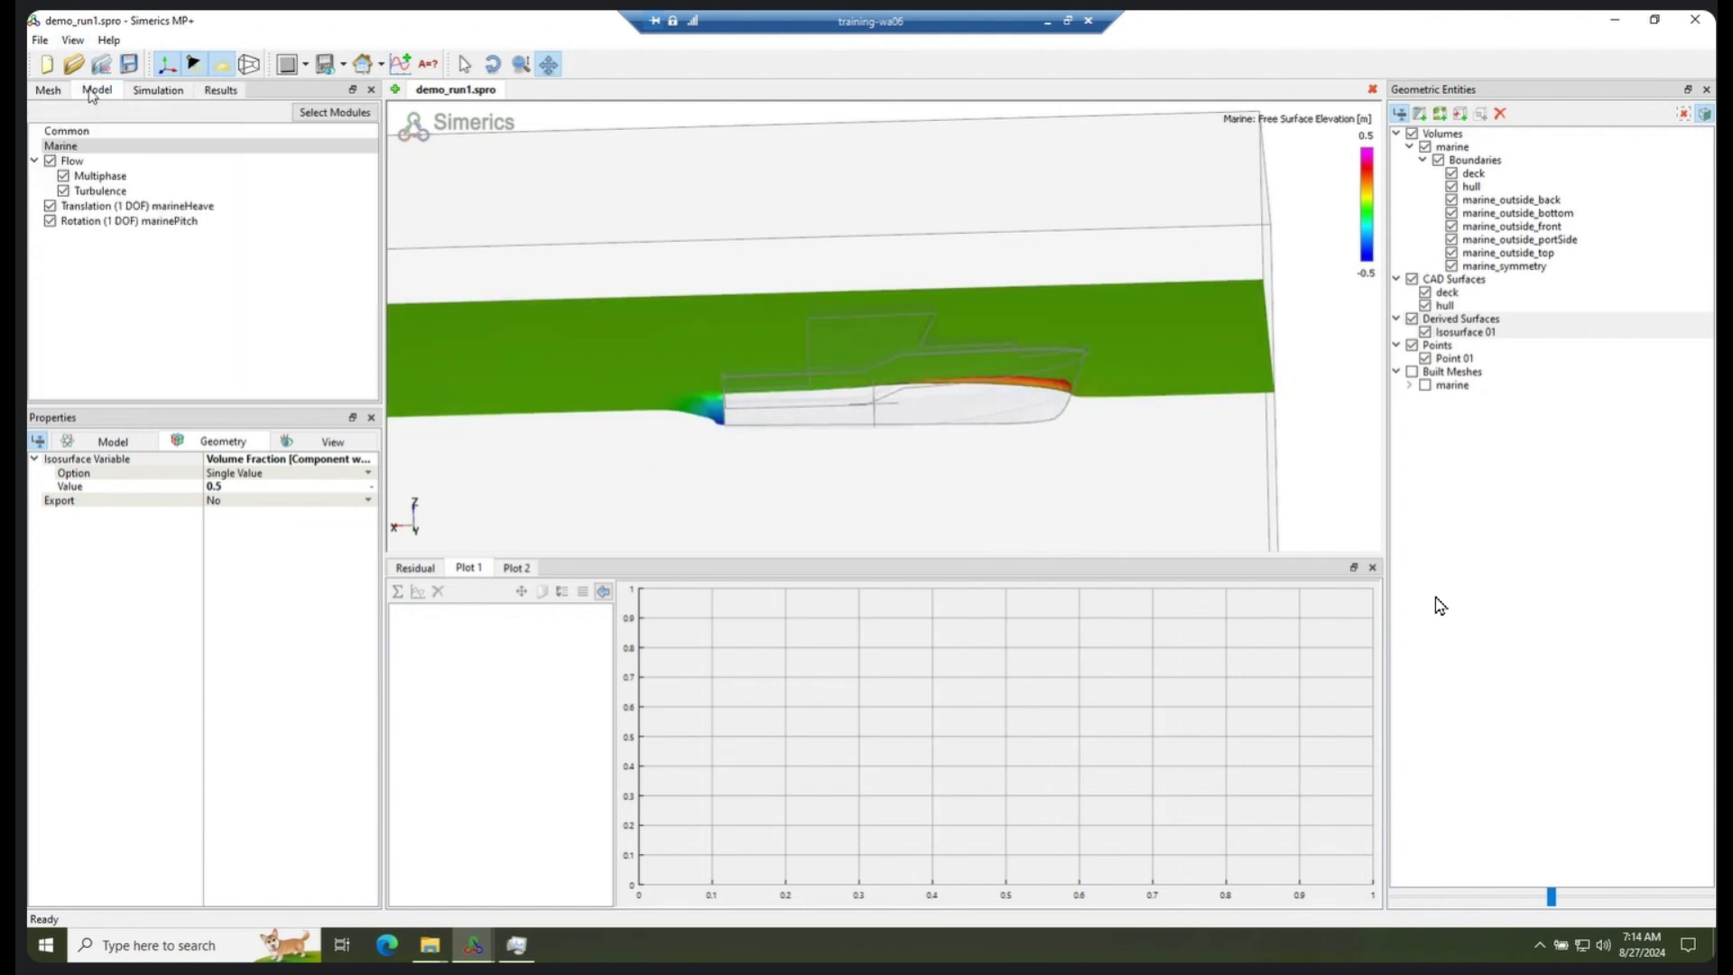
{"action": "left_click", "coordinate": [81, 148]}
{"action": "left_click", "coordinate": [460, 630]}
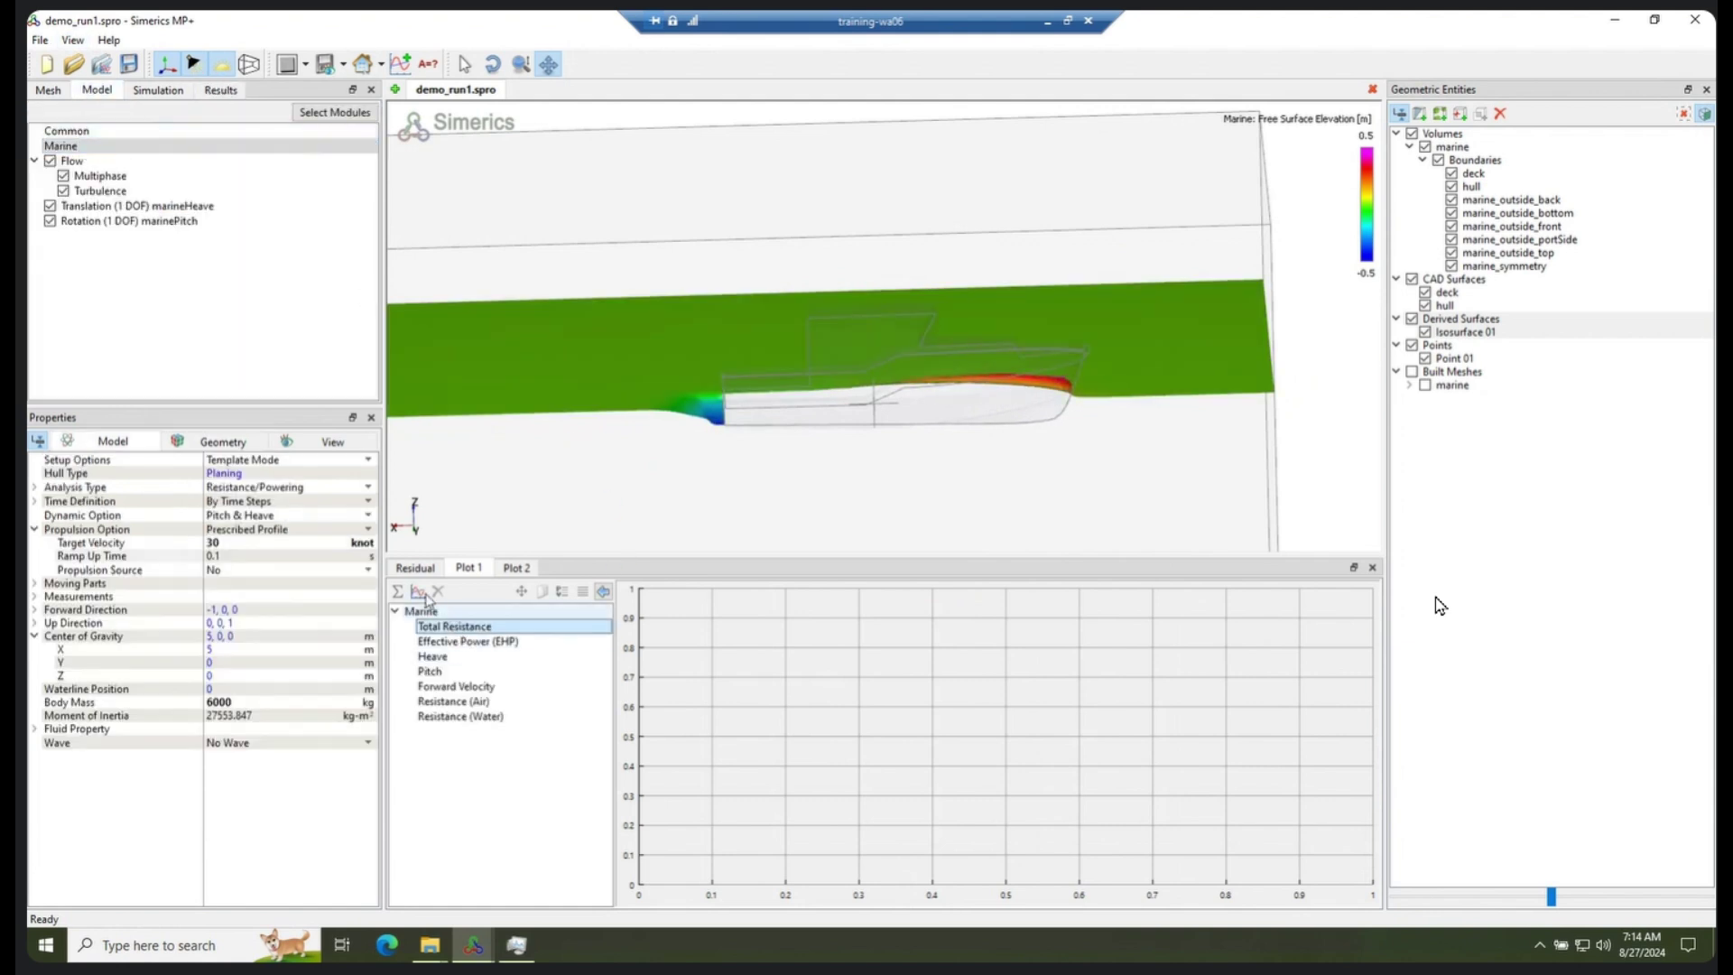
{"action": "left_click", "coordinate": [418, 592]}
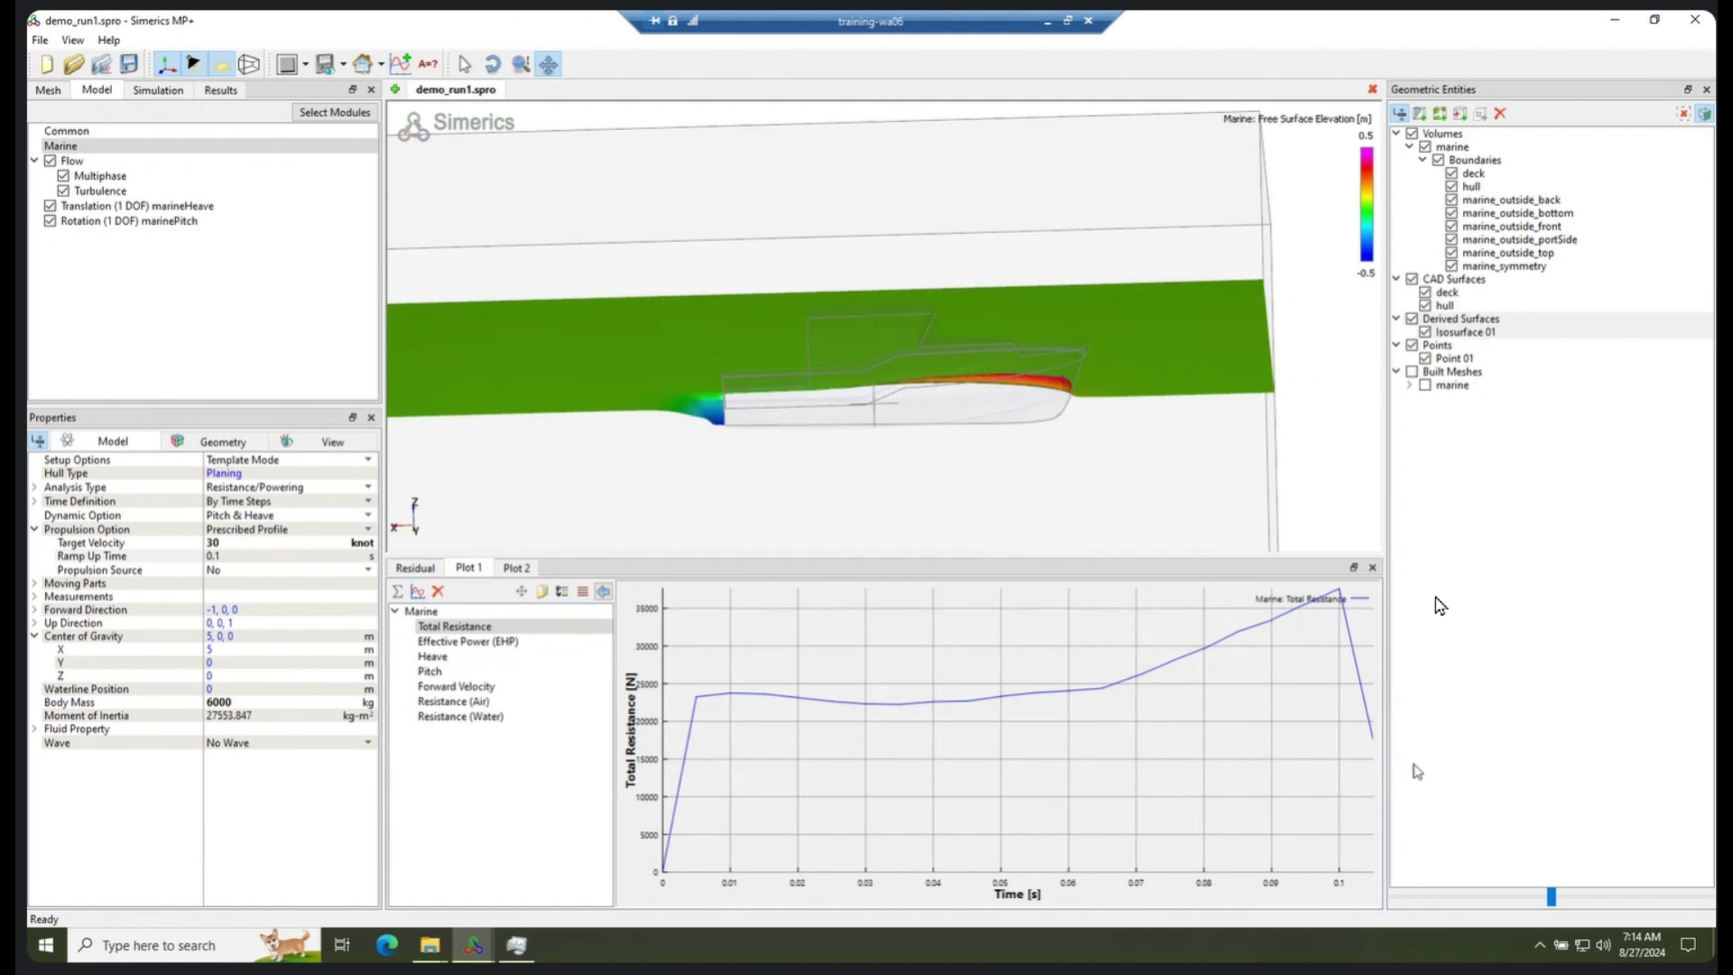
Chart the Marine module's Heave in Plot 2
{"action": "left_click", "coordinate": [517, 568]}
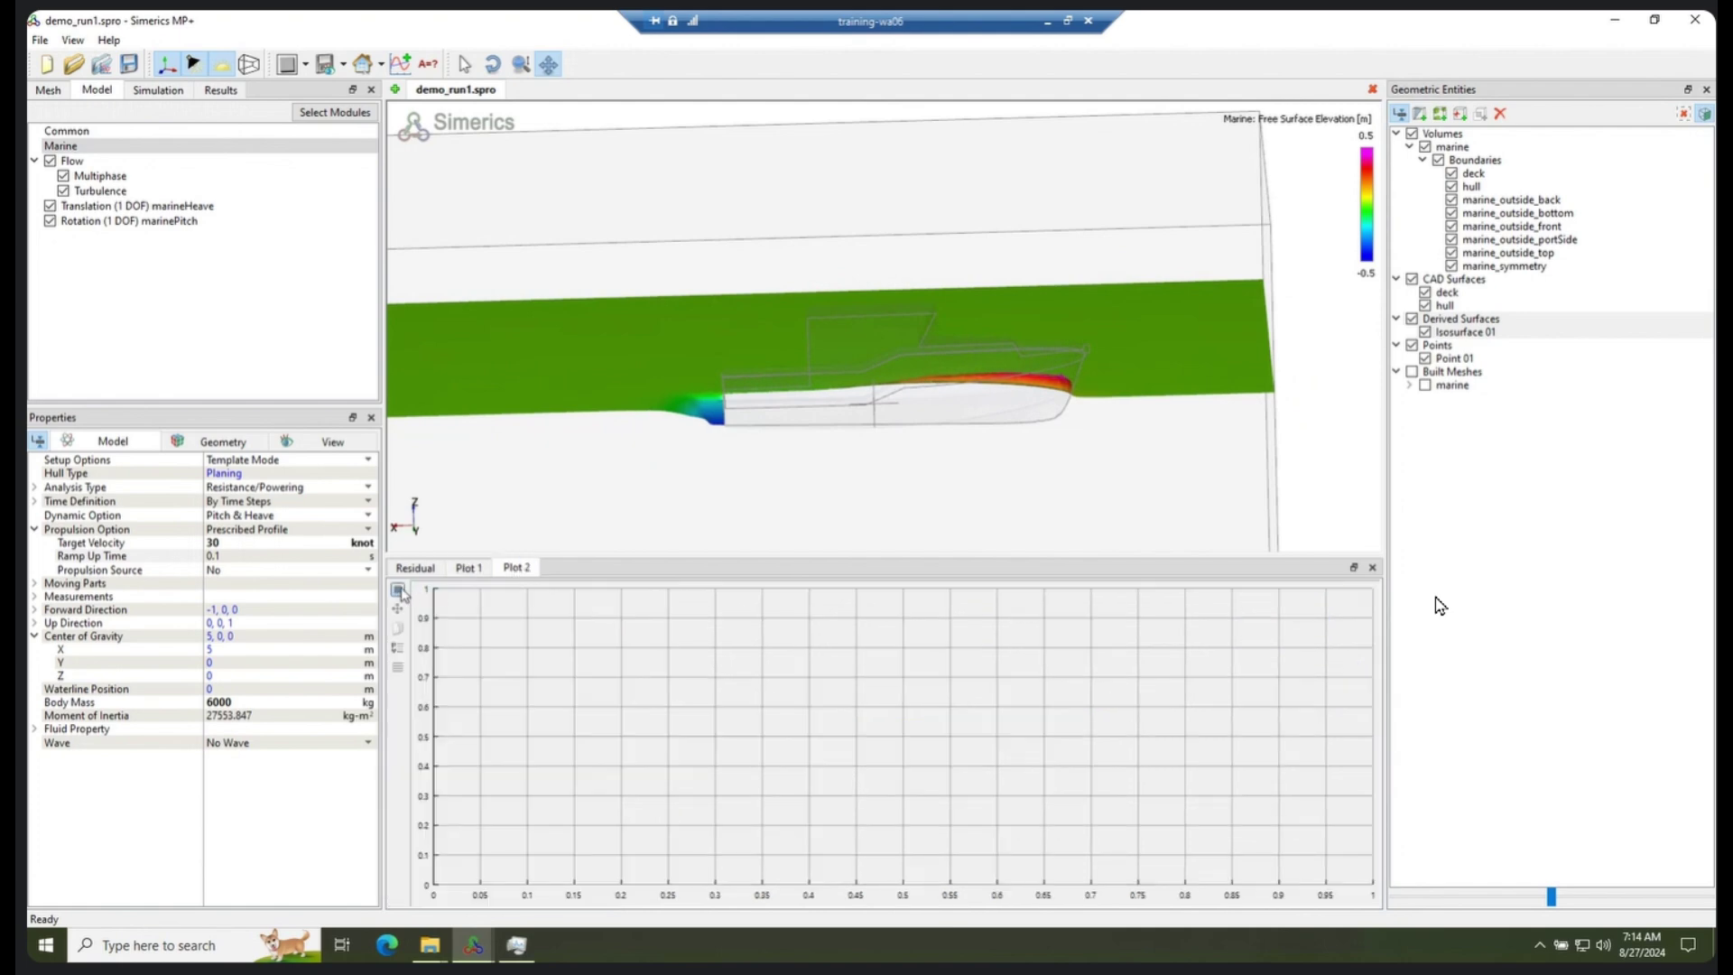
{"action": "left_click", "coordinate": [398, 591]}
{"action": "left_click", "coordinate": [433, 657]}
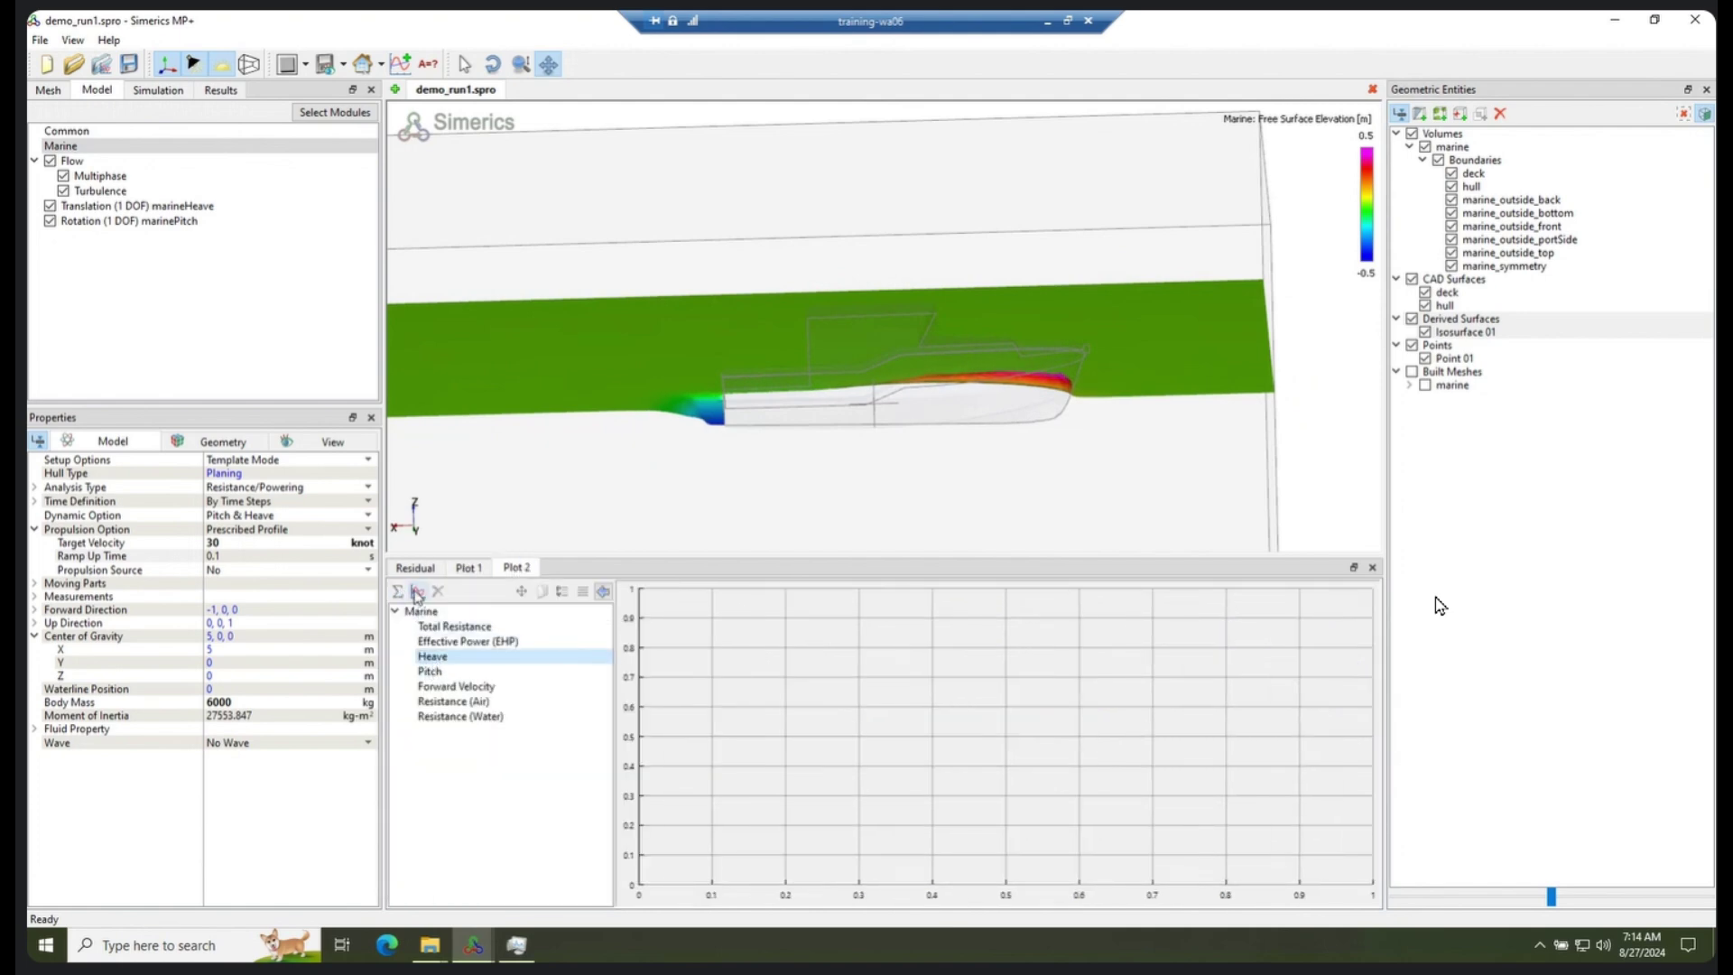
{"action": "left_click", "coordinate": [418, 592]}
Create Plot 3 and chart the Marine module's Pitch in it
{"action": "left_click", "coordinate": [400, 64]}
{"action": "left_click", "coordinate": [565, 568]}
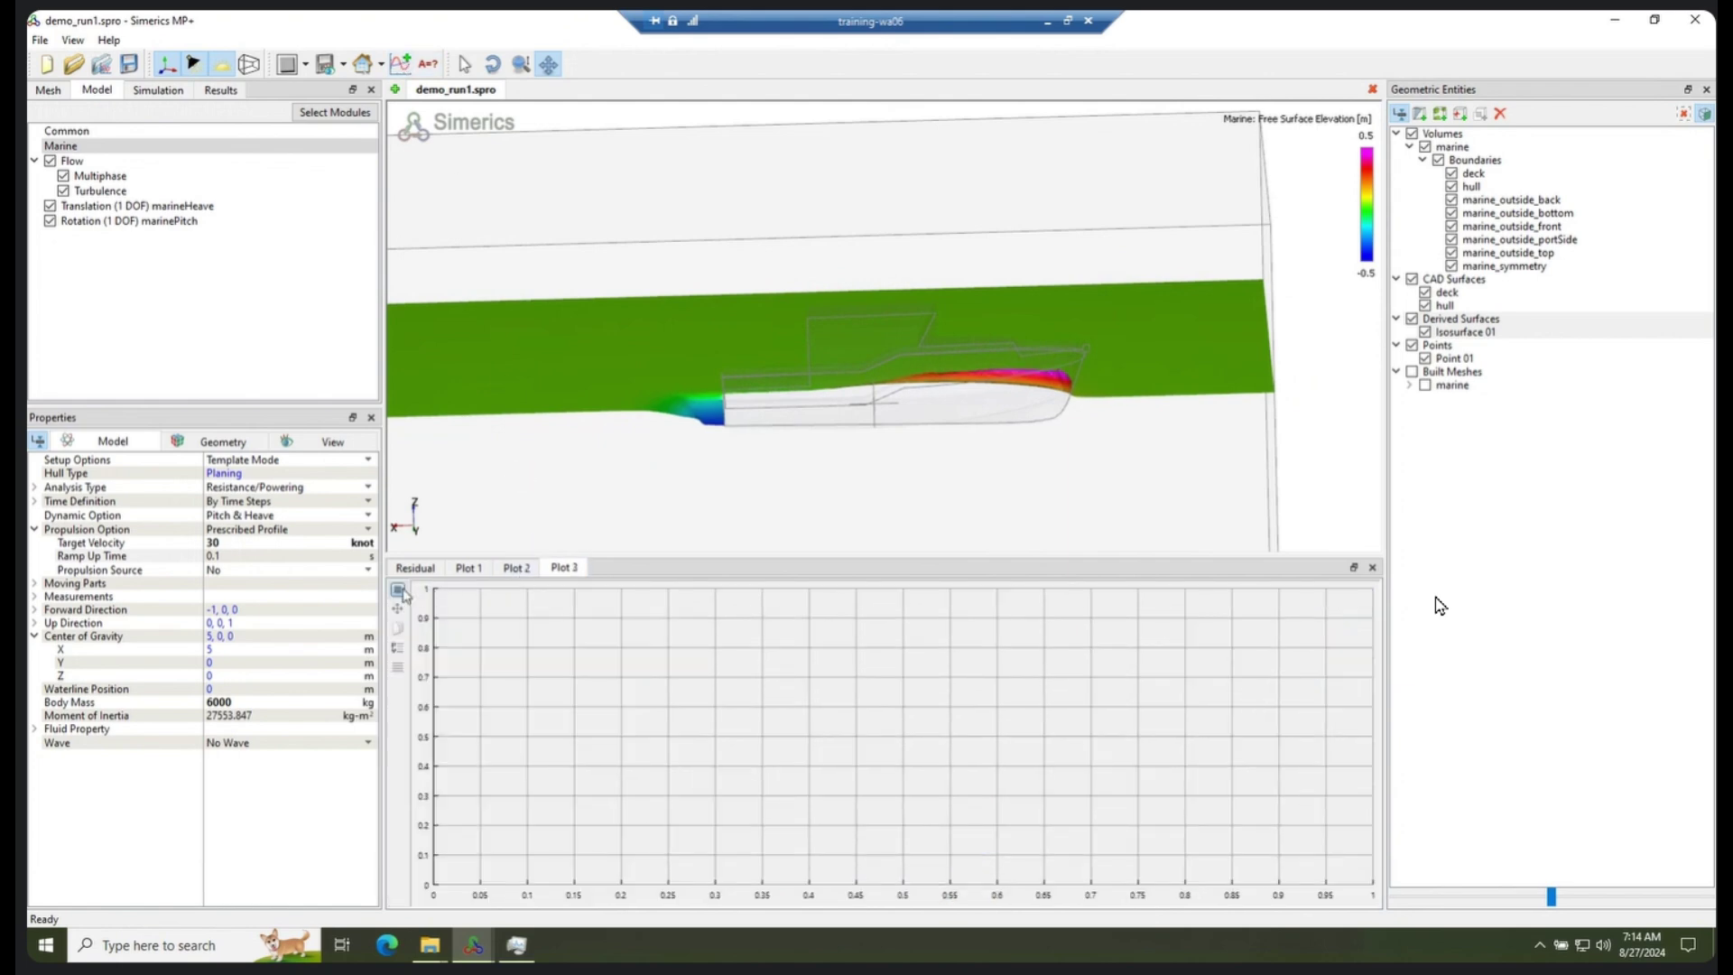
{"action": "left_click", "coordinate": [397, 591]}
{"action": "left_click", "coordinate": [418, 591]}
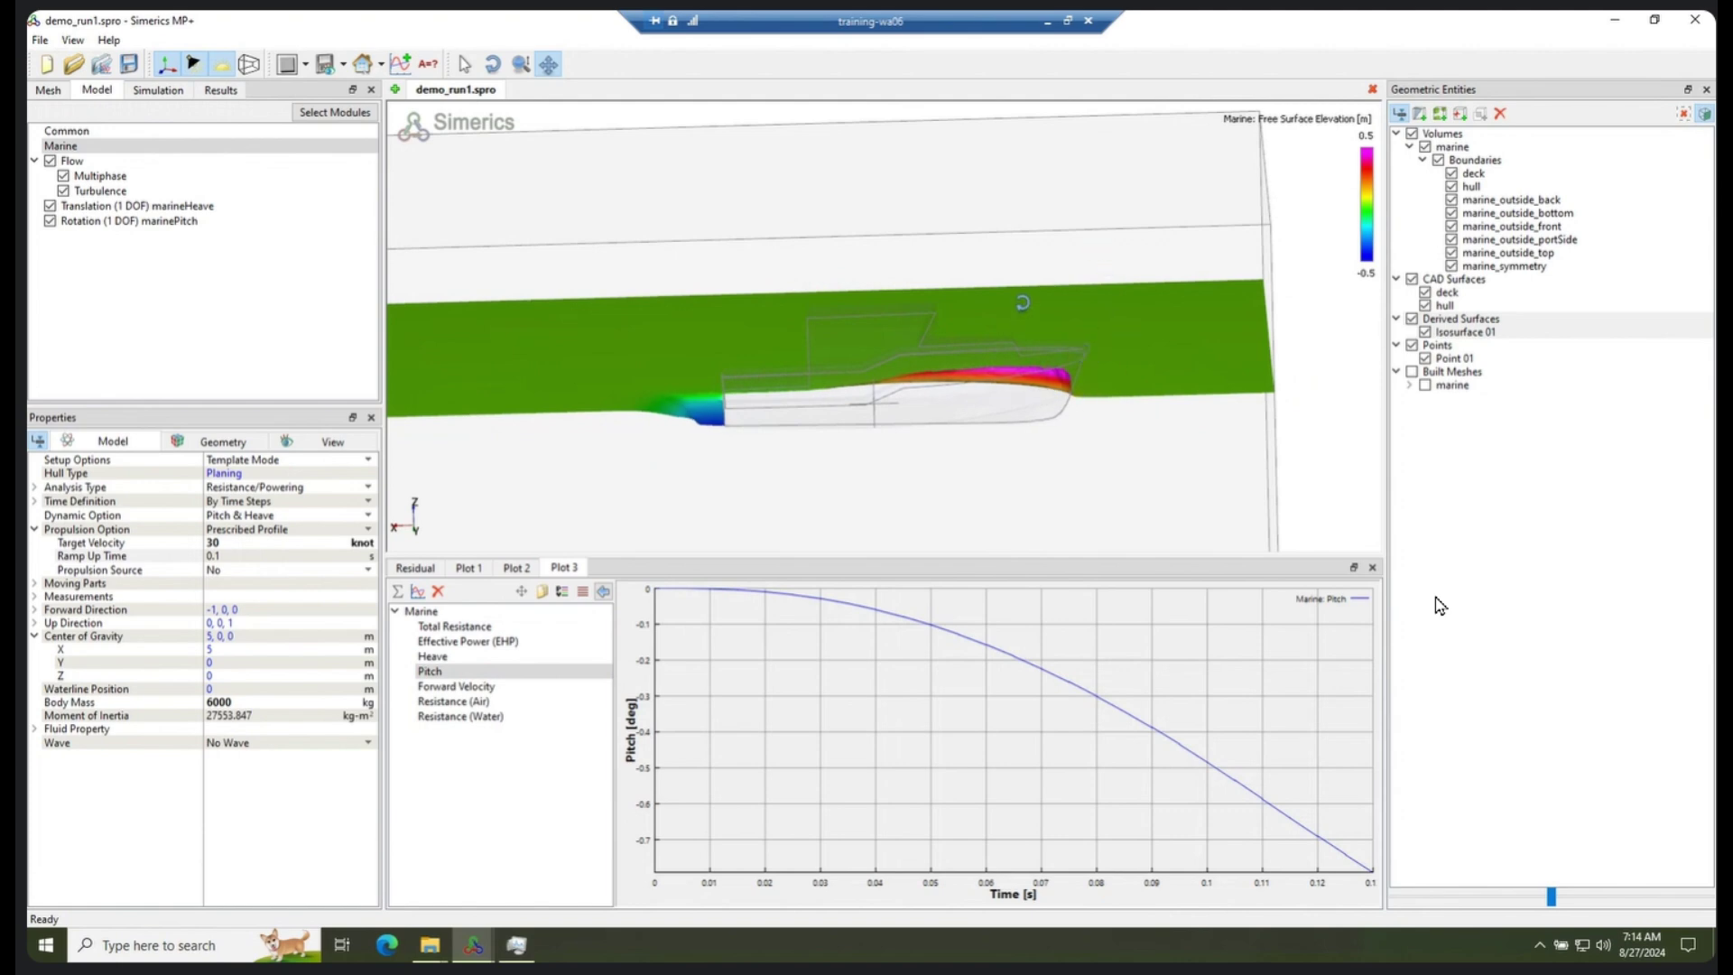
Create Plot 4 and chart the Marine module's Forward Velocity in it
{"action": "left_click", "coordinate": [1469, 187]}
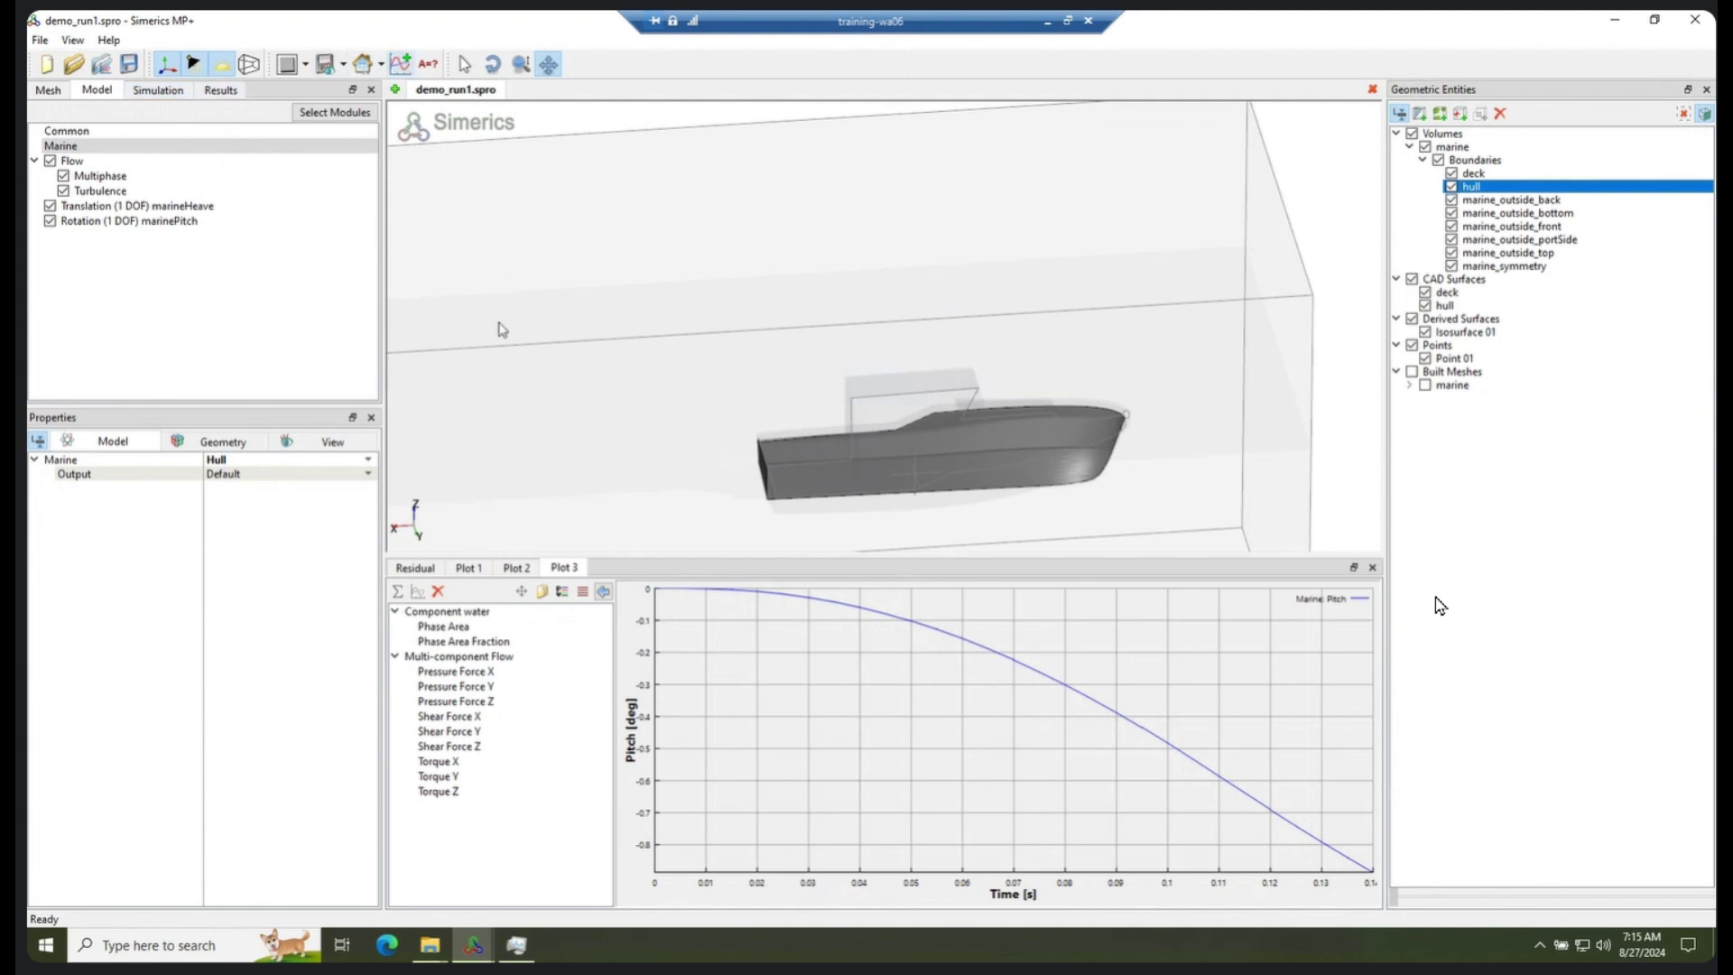
{"action": "left_click", "coordinate": [607, 574]}
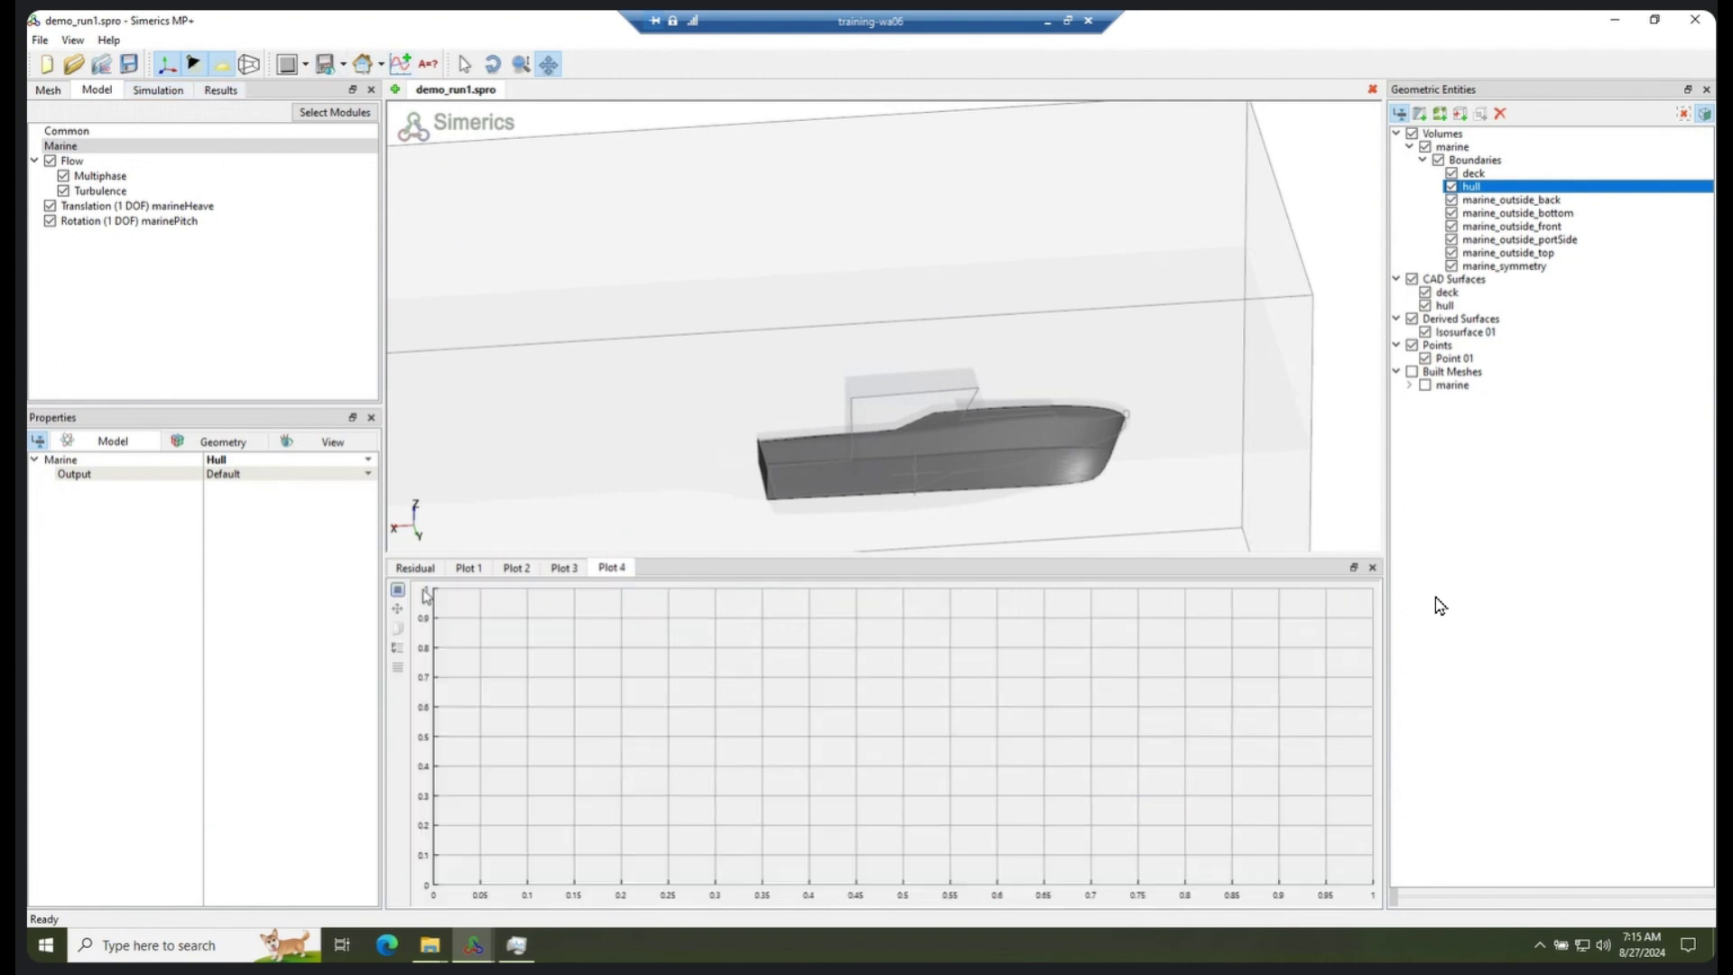
{"action": "left_click", "coordinate": [395, 592]}
{"action": "left_click", "coordinate": [88, 145]}
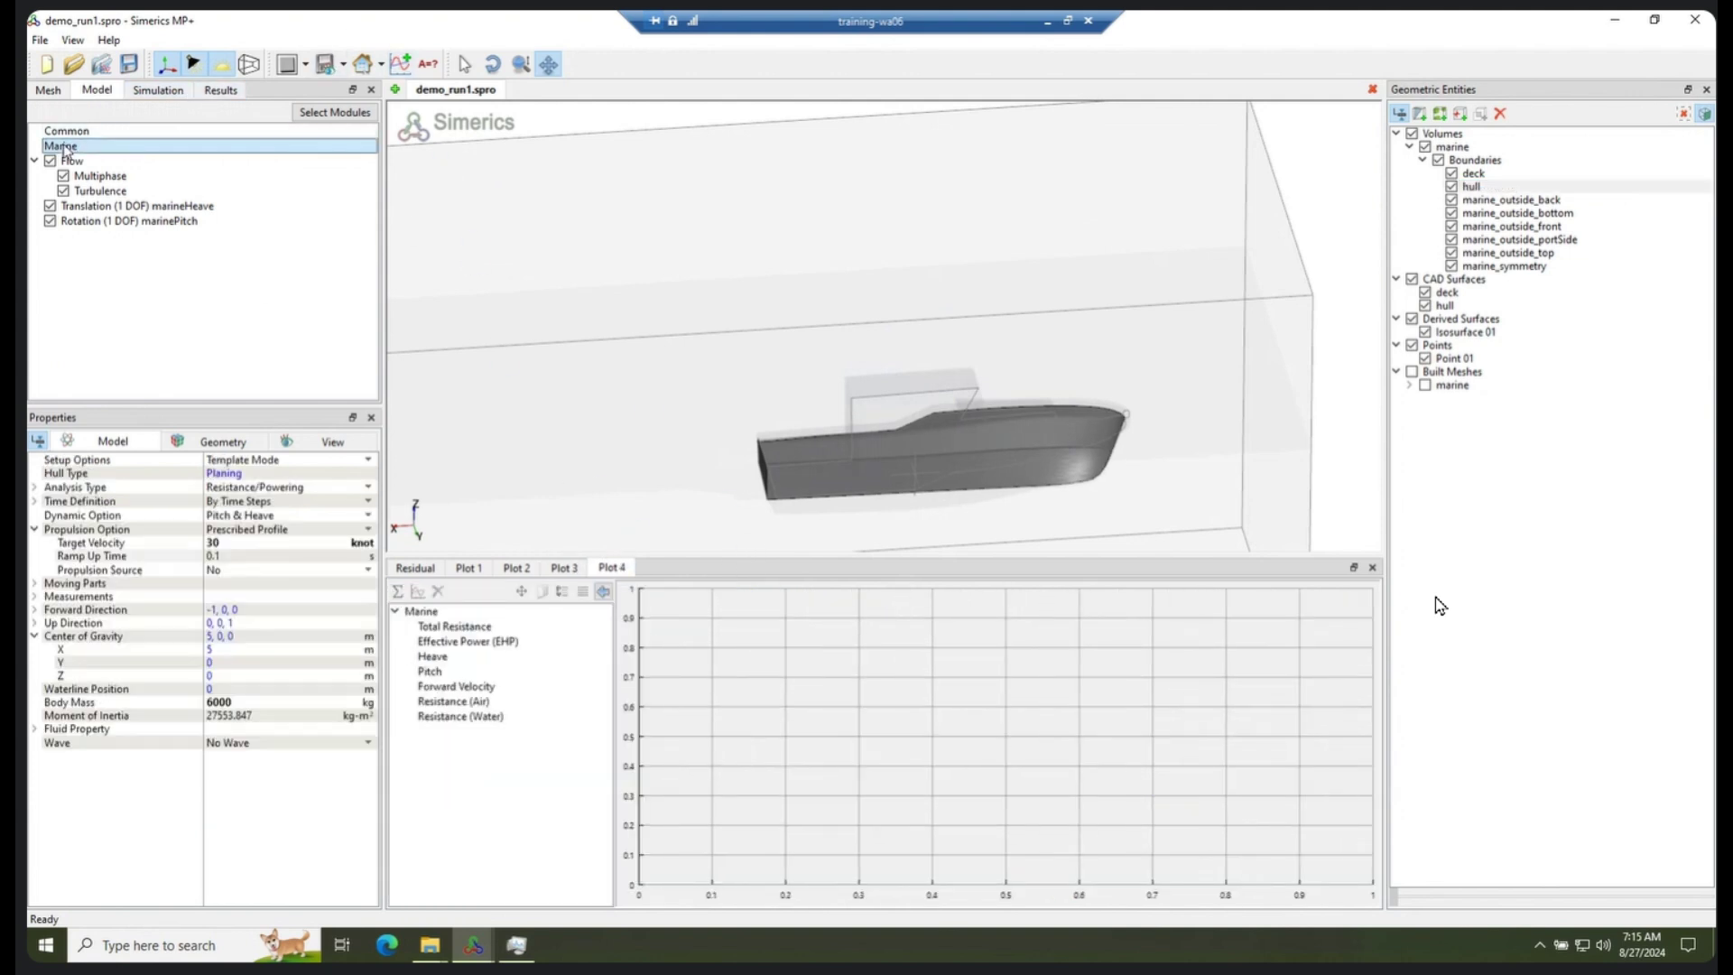
{"action": "left_click", "coordinate": [456, 686]}
{"action": "left_click", "coordinate": [418, 591]}
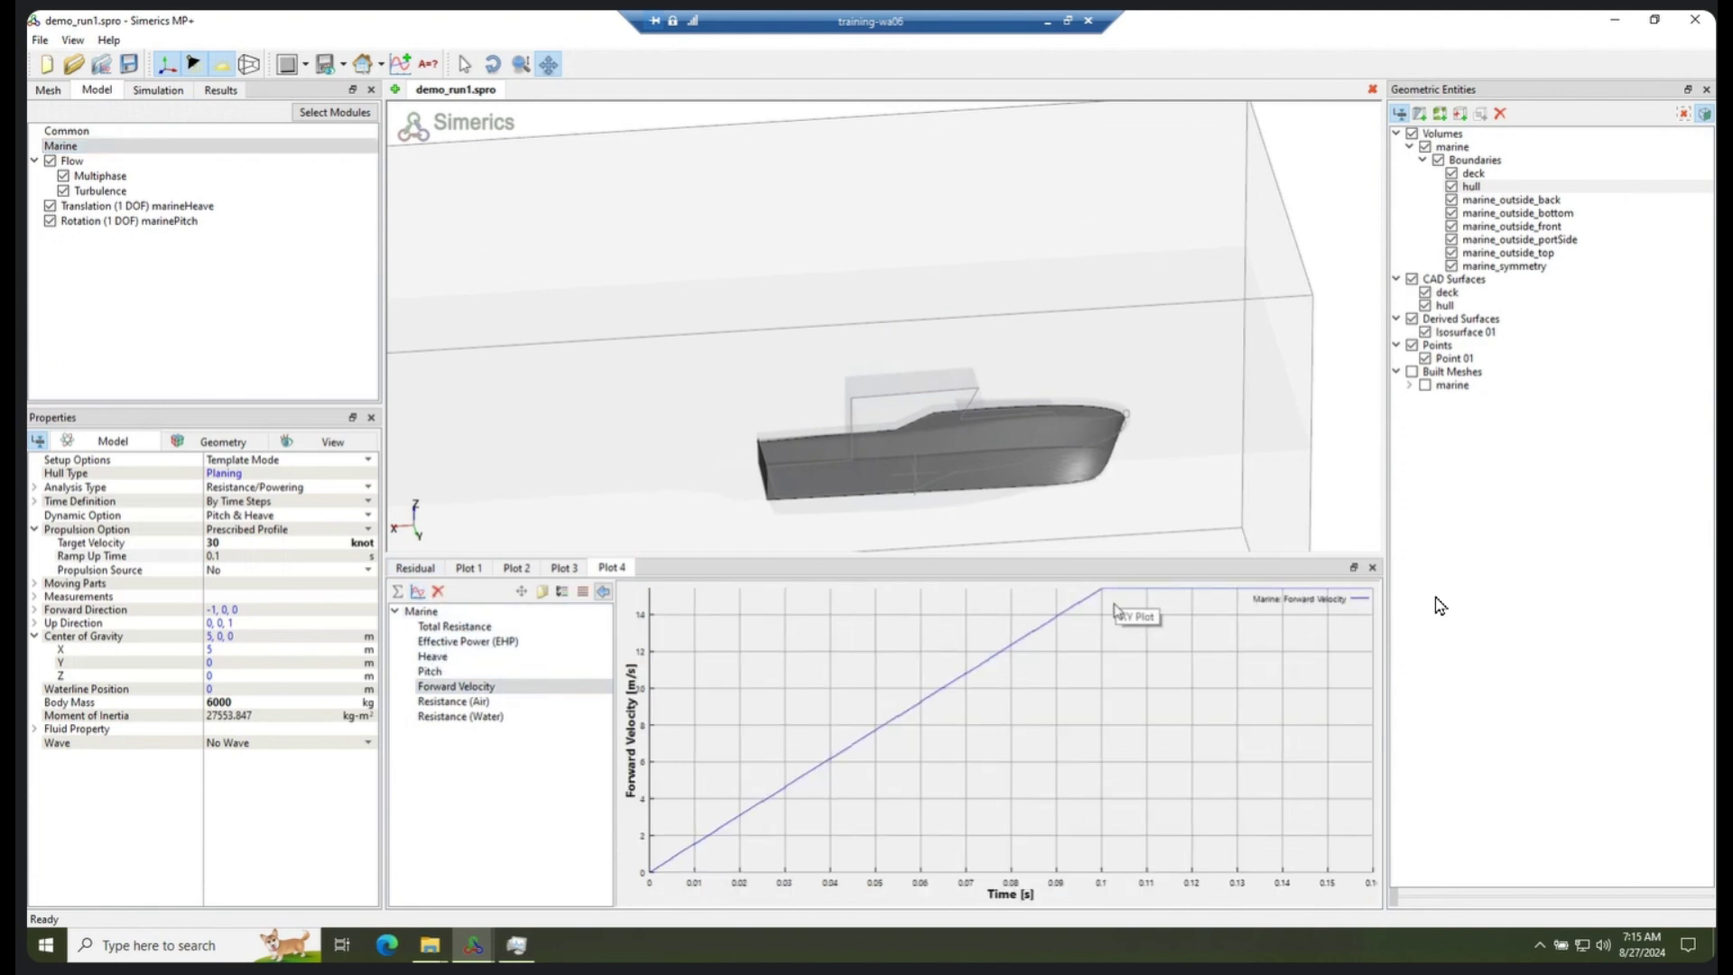
{"action": "left_click_drag", "start_coordinate": [1090, 609], "coordinate": [1028, 668]}
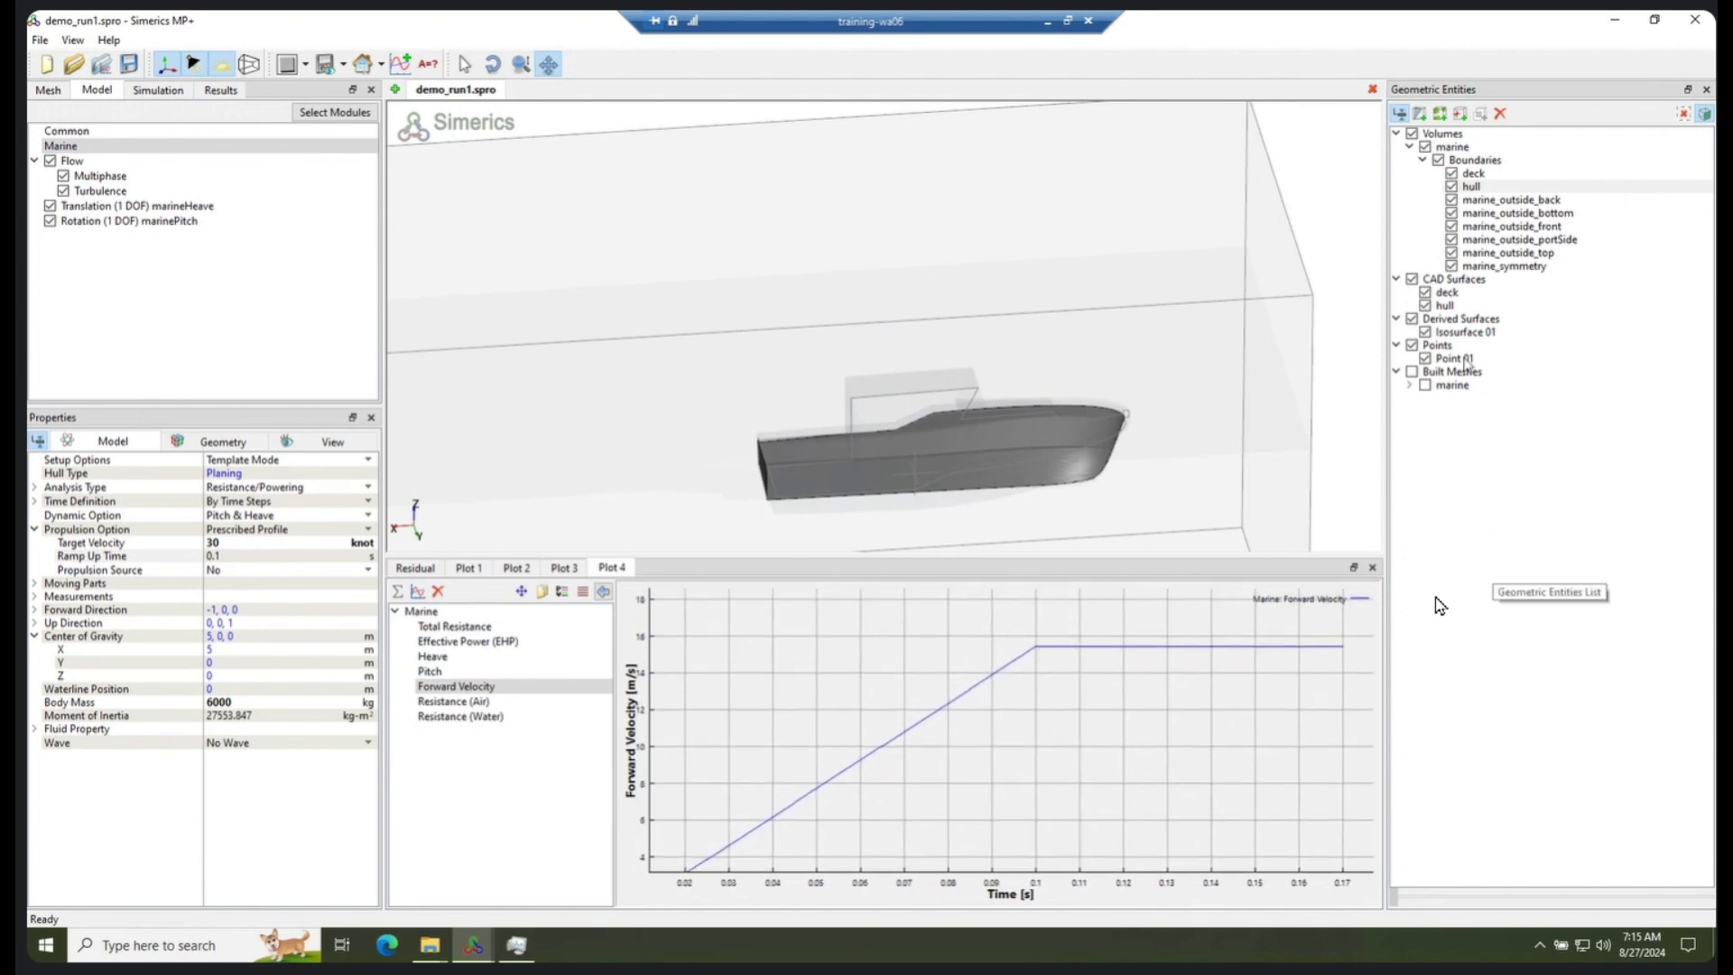
Color the hull boundary by the Marine variable Dynamic Pressure
{"action": "left_click", "coordinate": [1466, 322]}
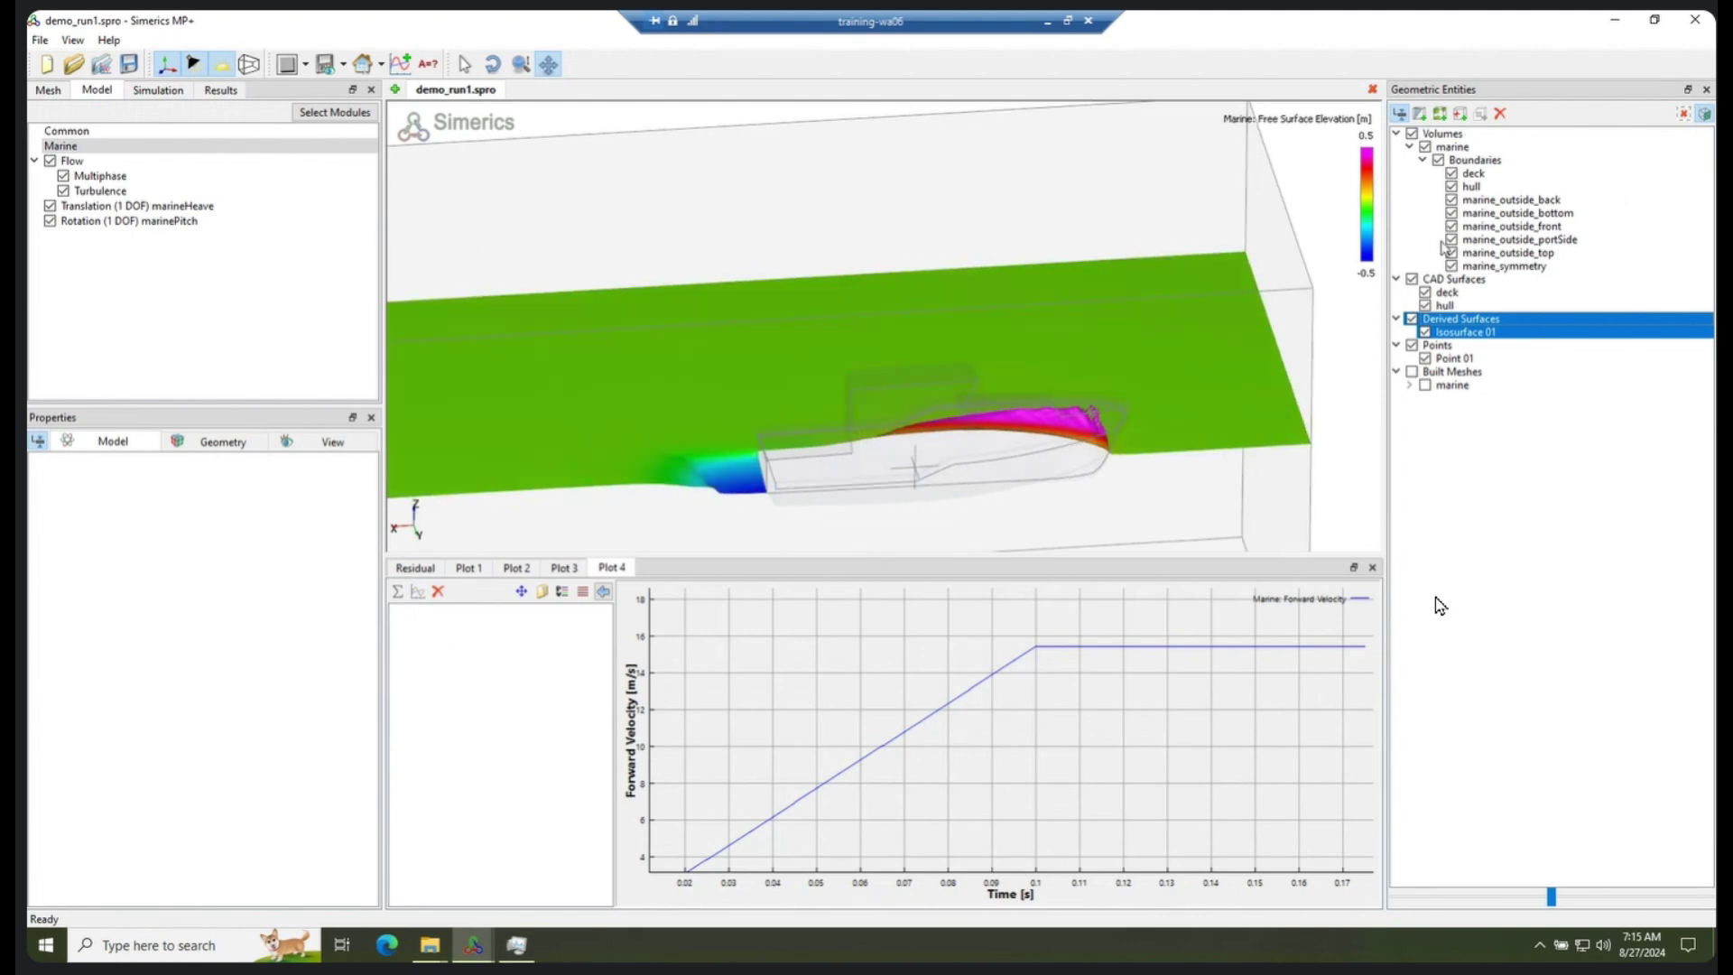
{"action": "left_click", "coordinate": [1472, 187]}
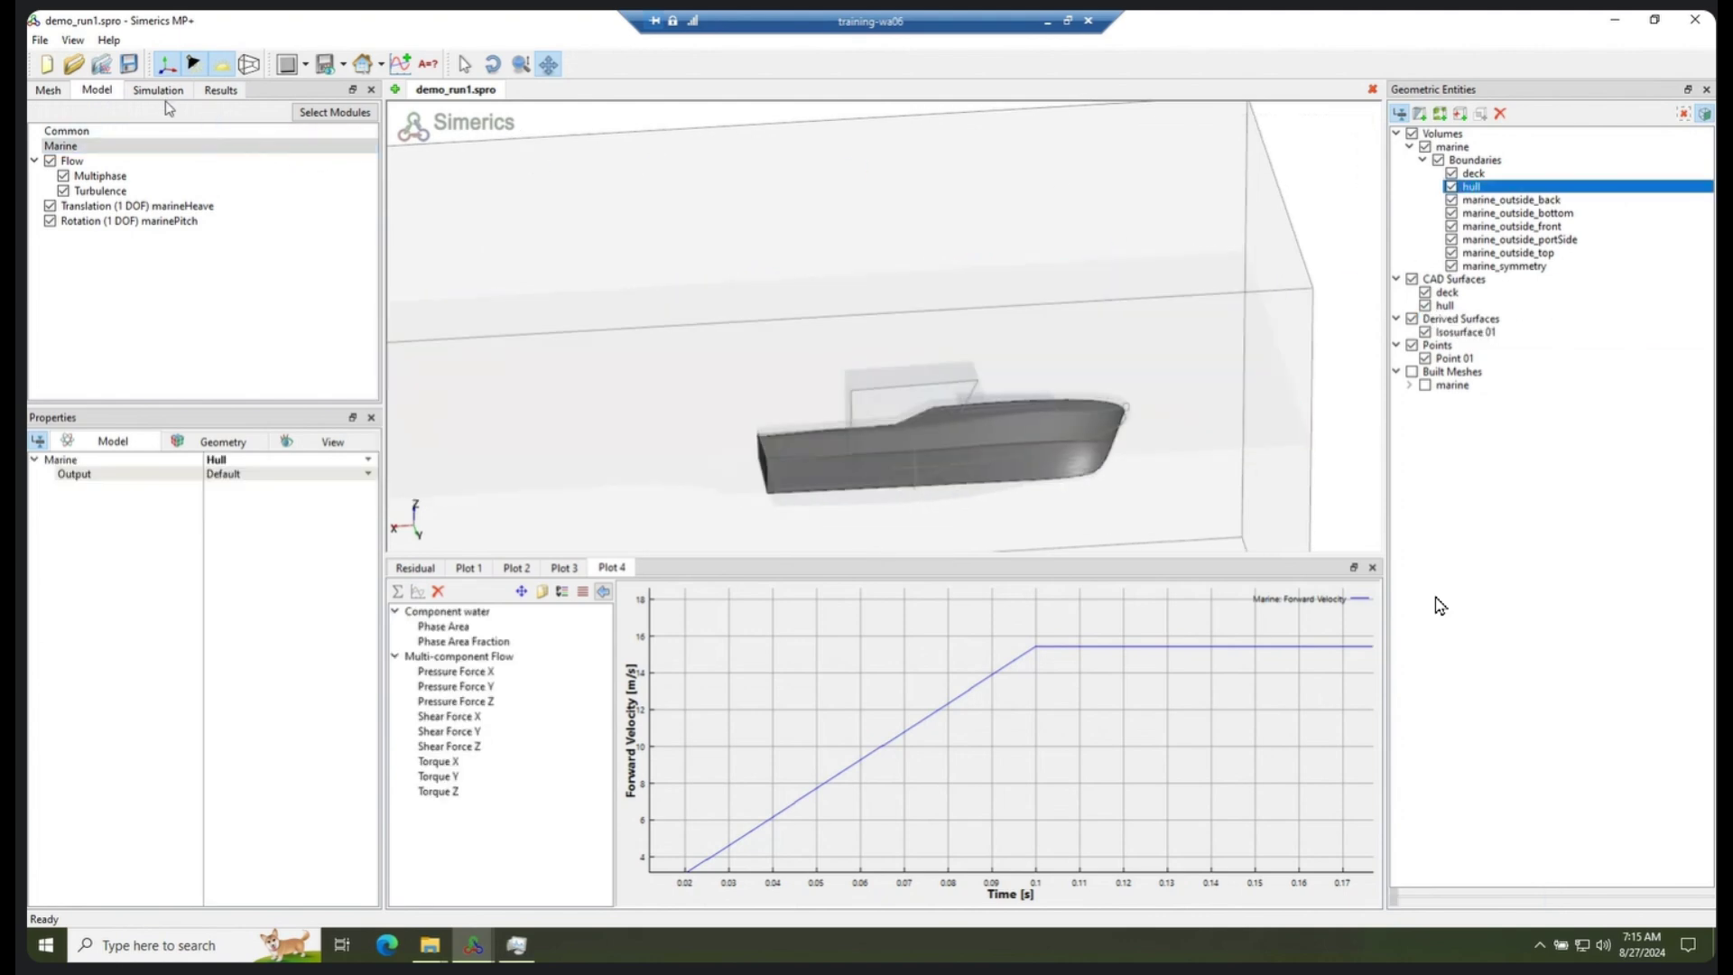
{"action": "left_click", "coordinate": [219, 91]}
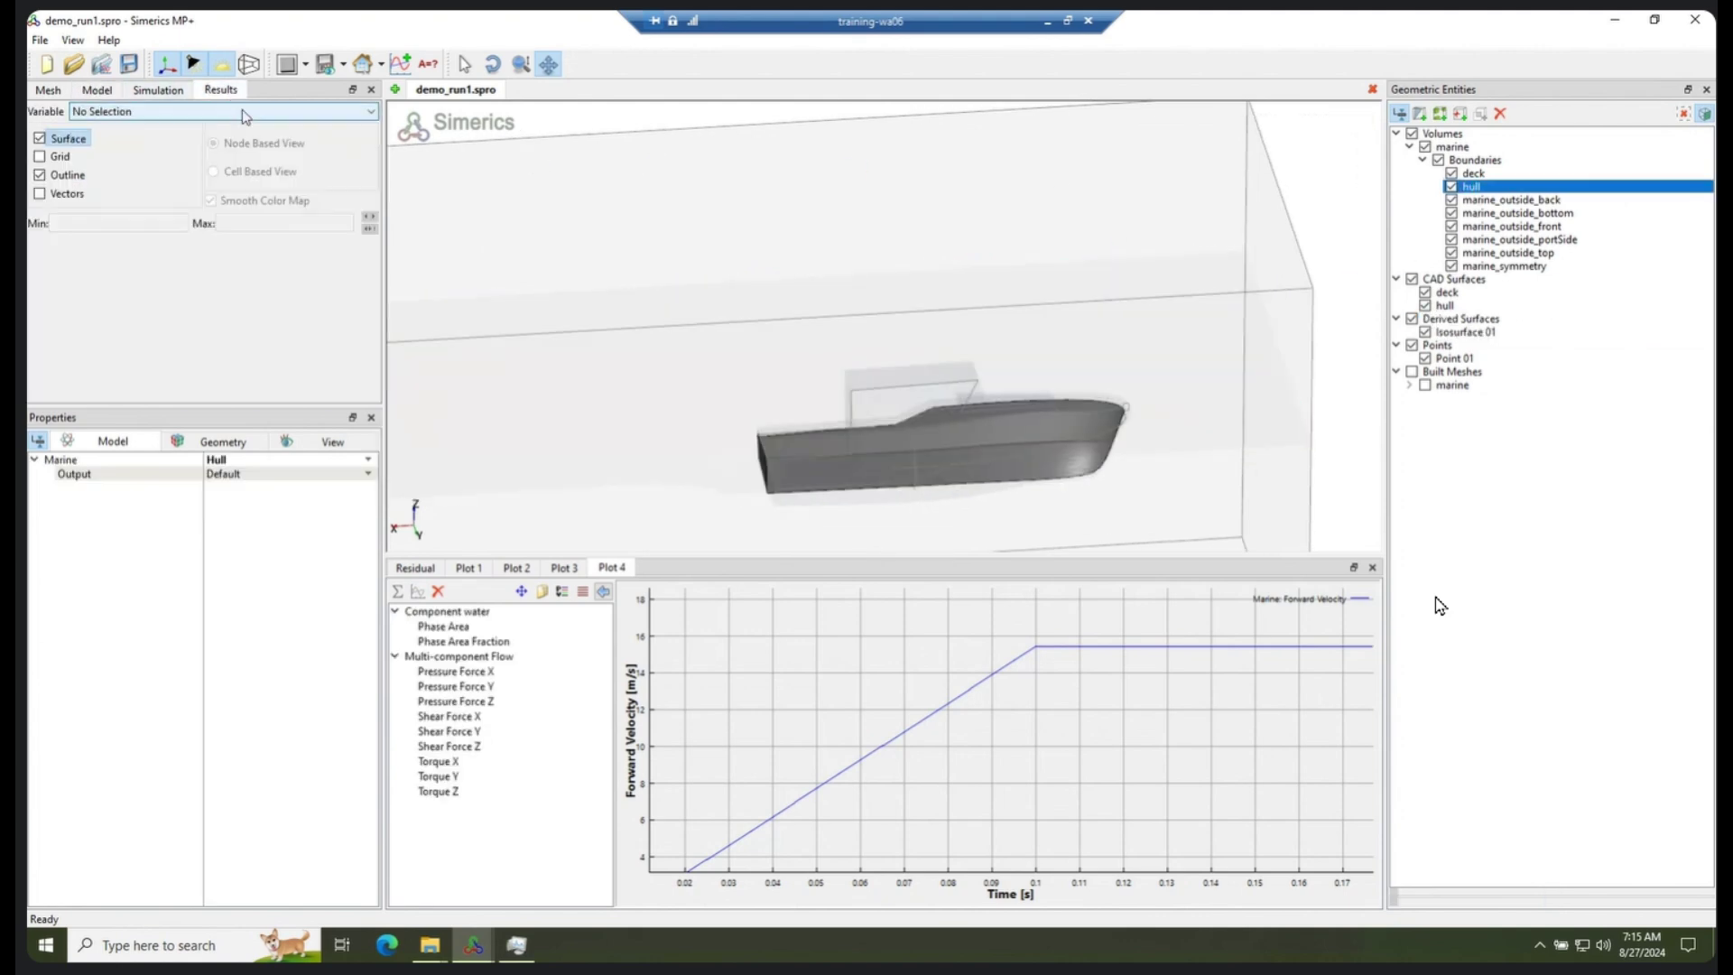
{"action": "left_click", "coordinate": [241, 111]}
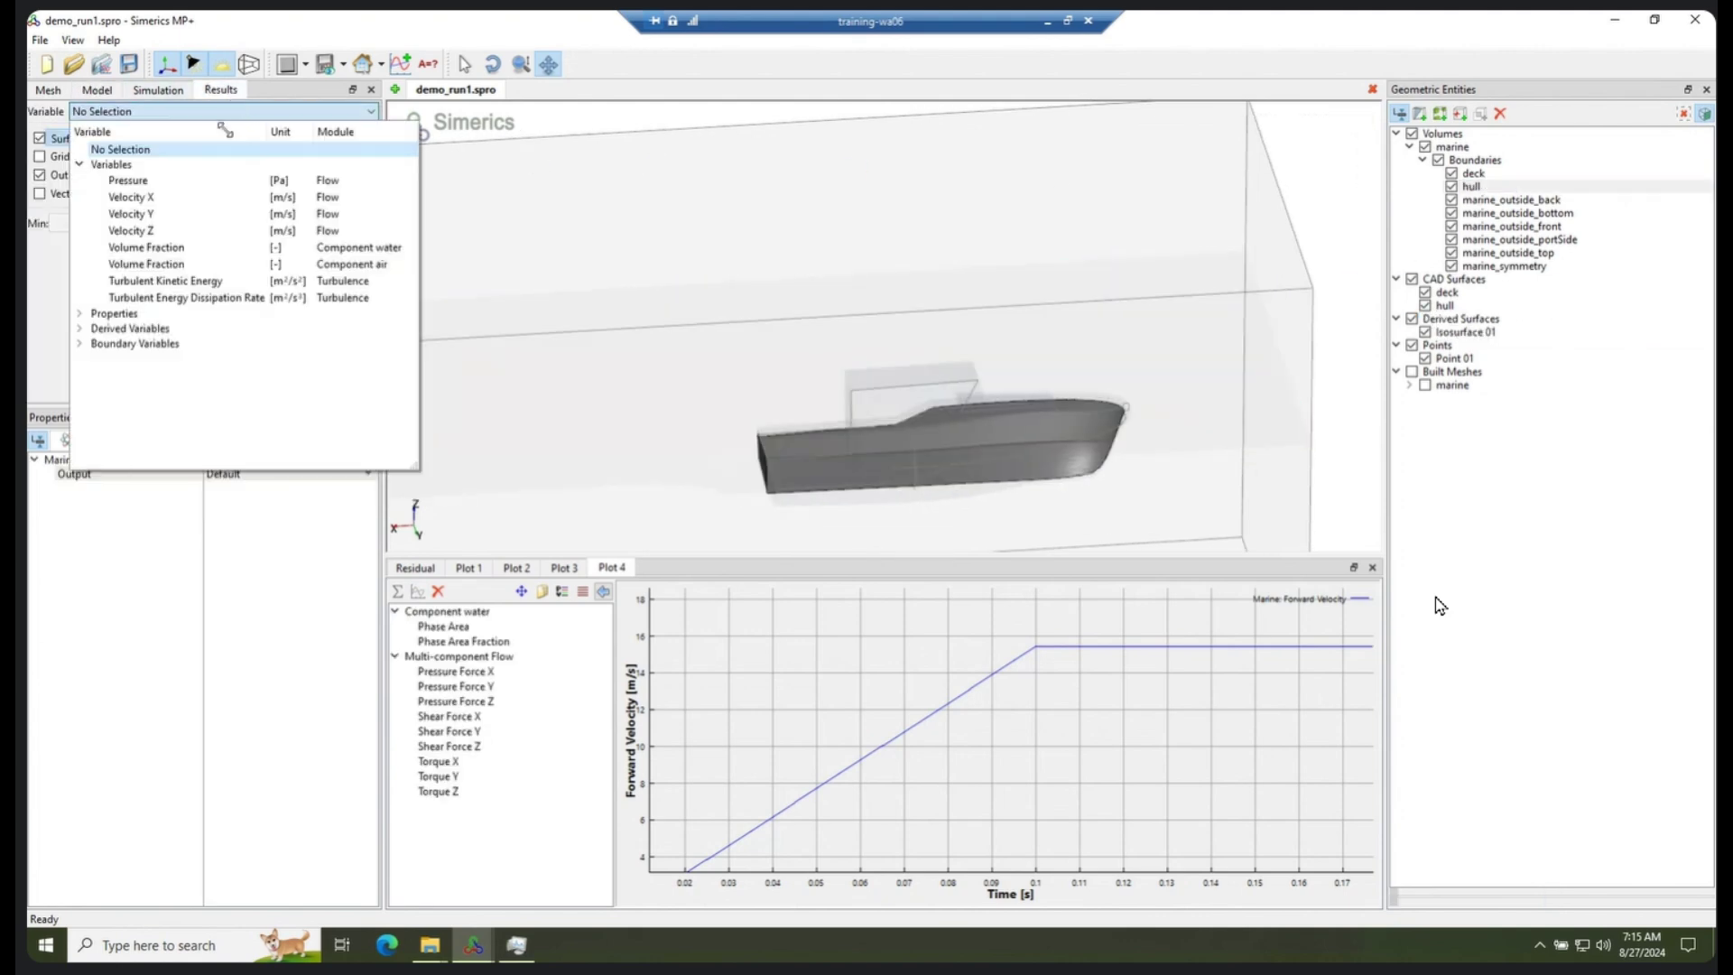
{"action": "left_click", "coordinate": [81, 339]}
{"action": "left_click", "coordinate": [149, 386]}
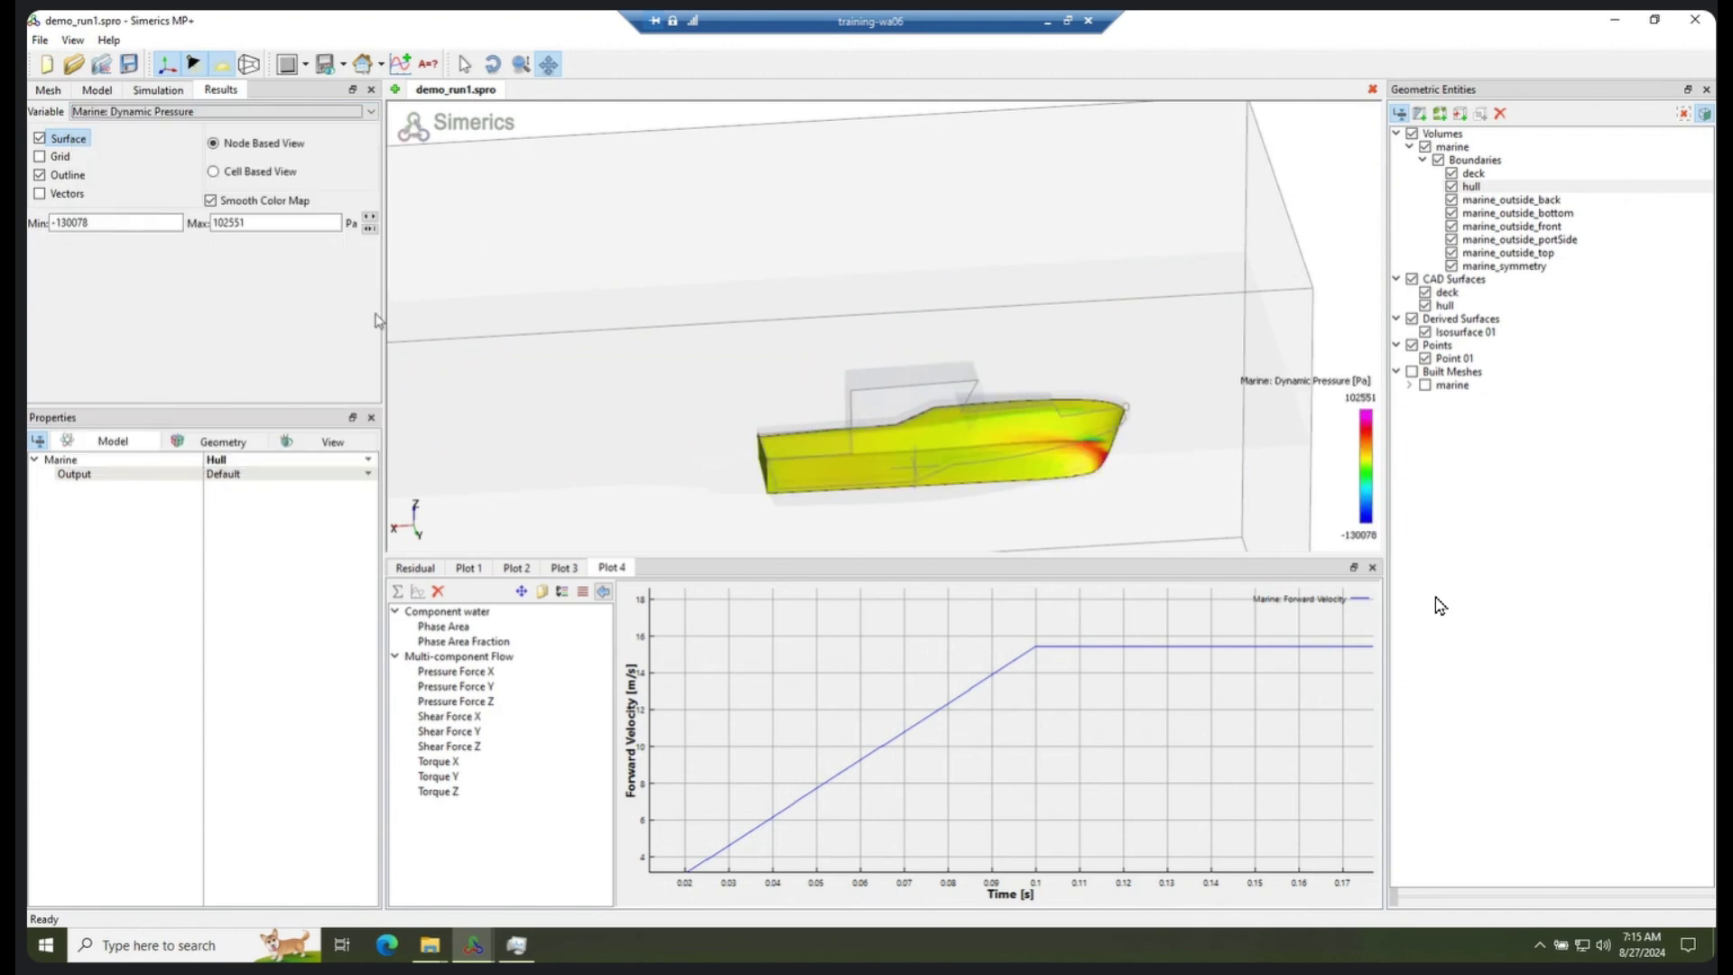
Set the hull's dynamic pressure color range to -100000 to 100000 Pa
{"action": "double_click", "coordinate": [108, 222]}
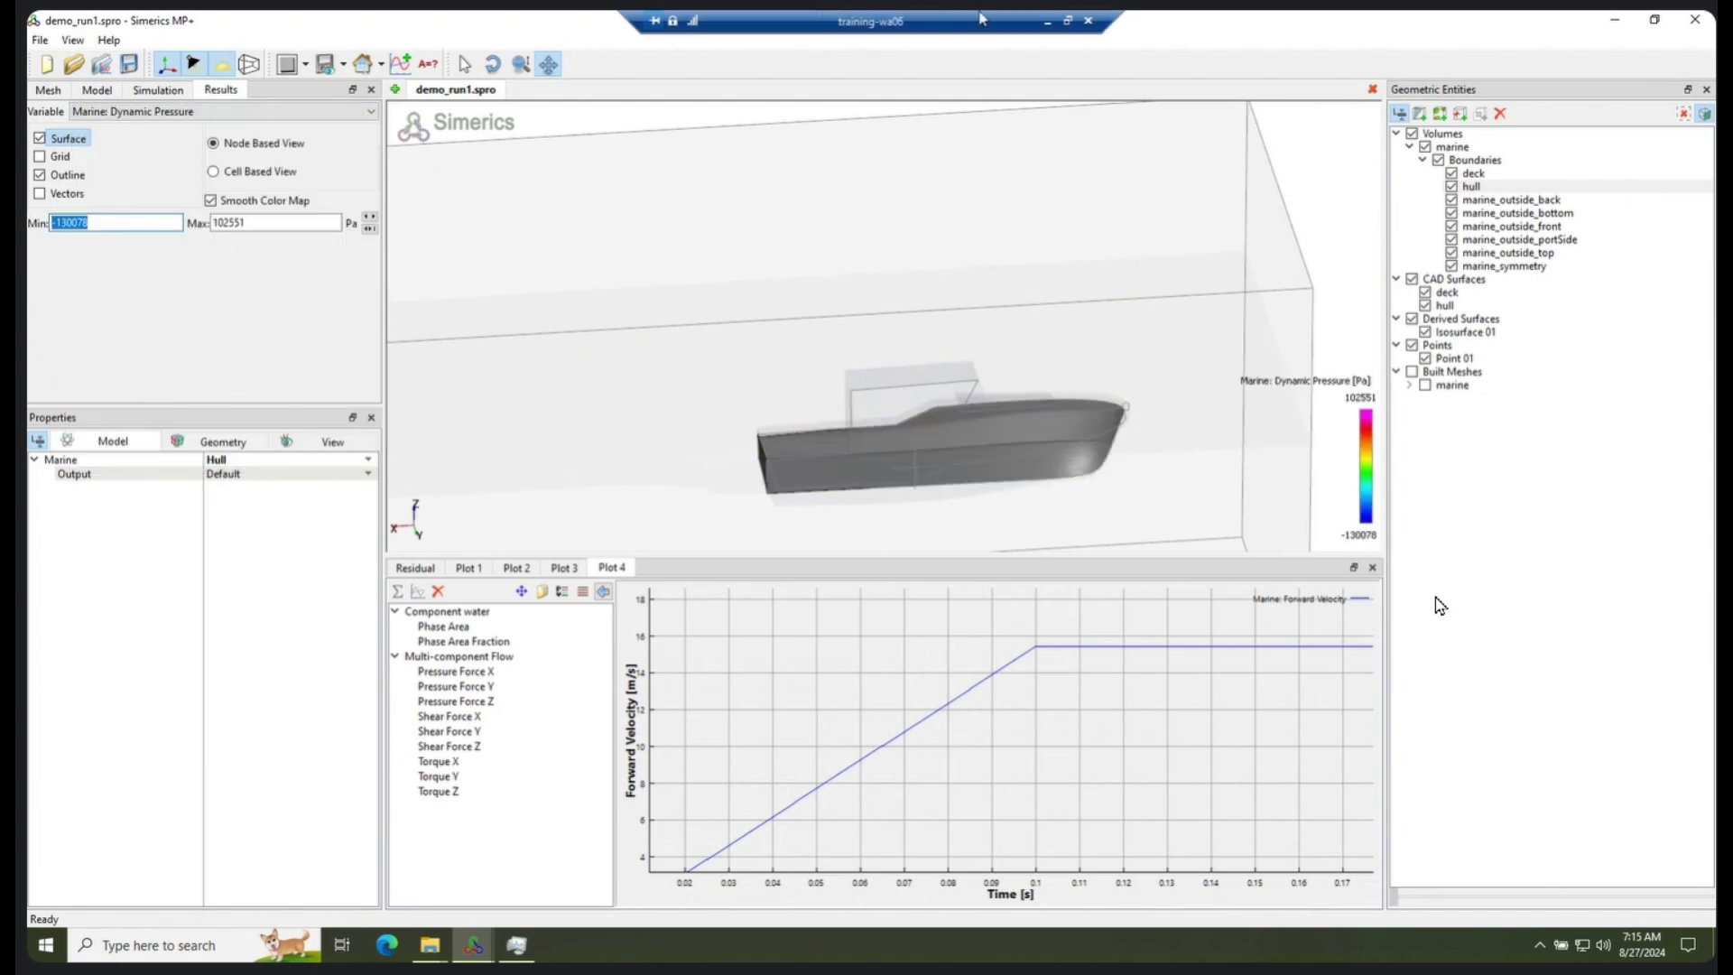
{"action": "type", "text": "-"}
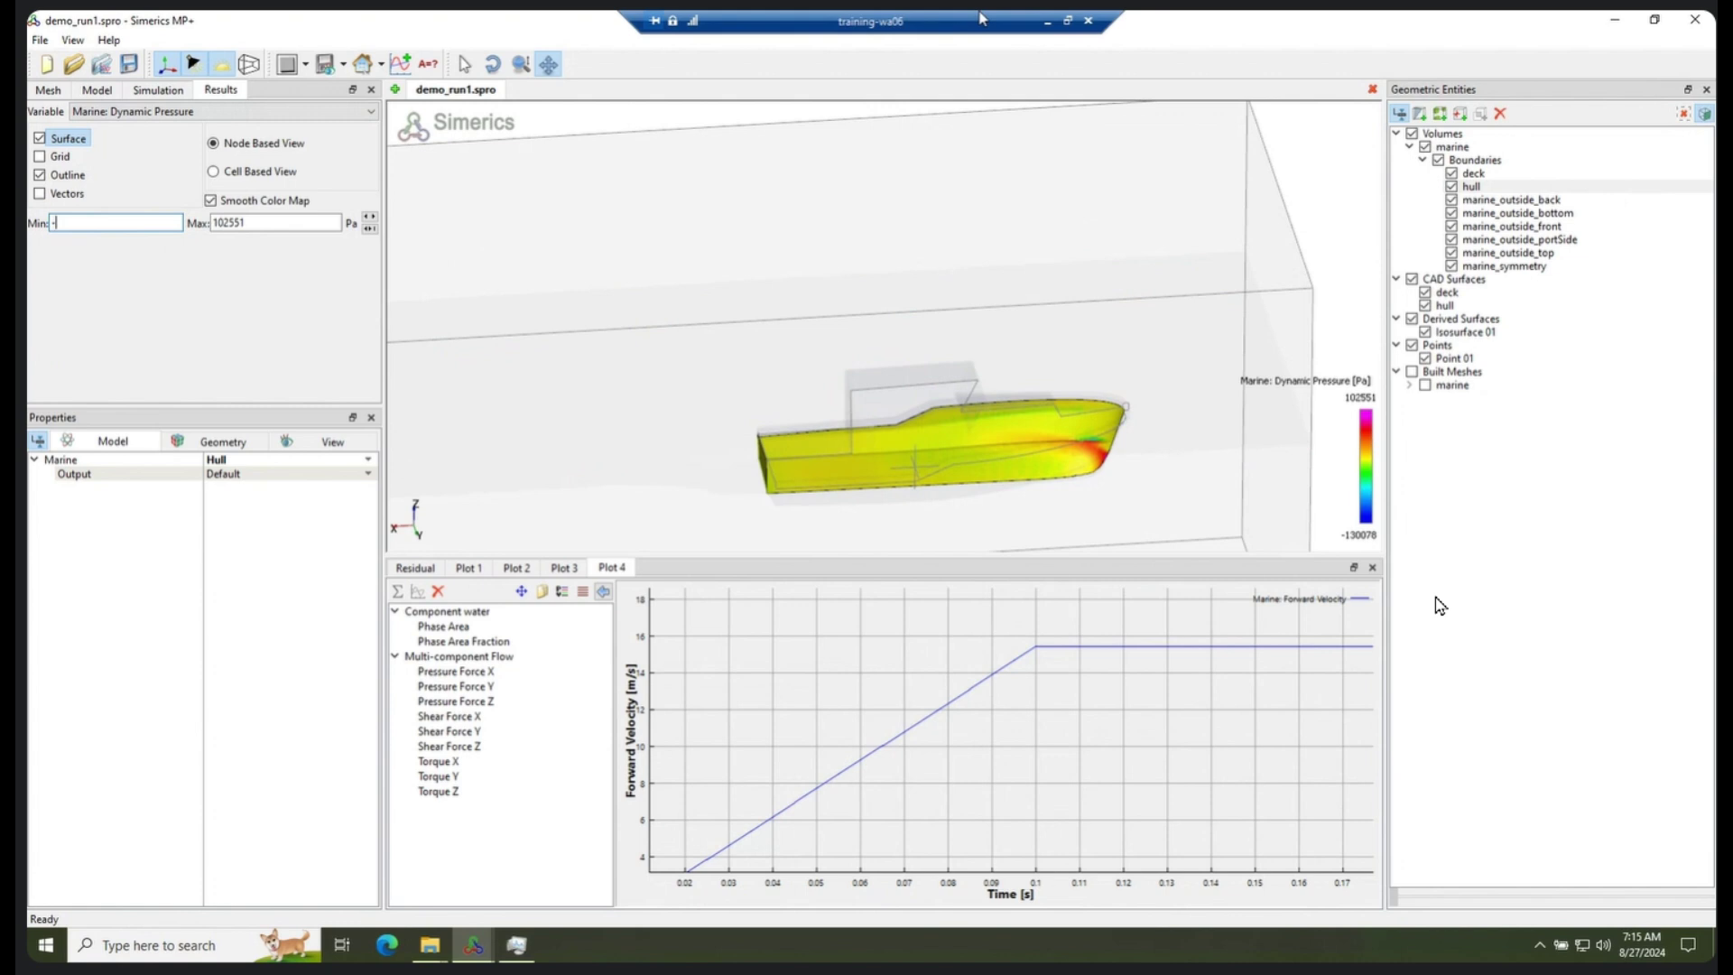
{"action": "type", "text": "10"}
{"action": "key", "text": "Tab"}
{"action": "type", "text": "100000"}
{"action": "key", "text": "Tab"}
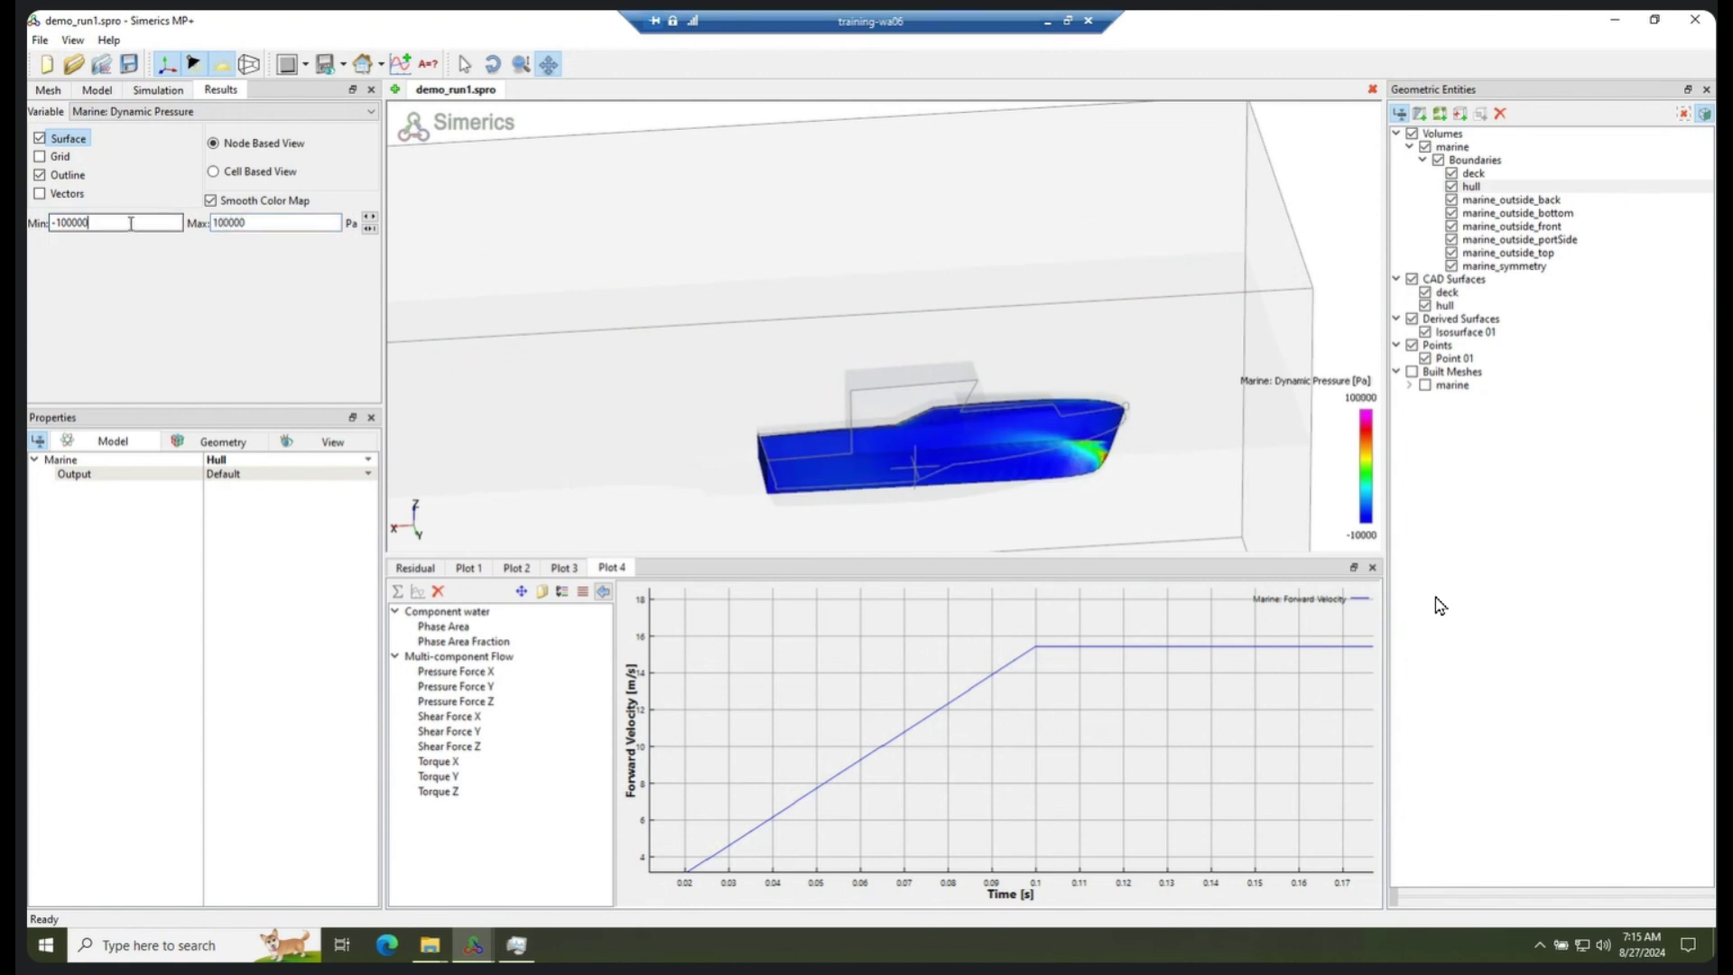
{"action": "type", "text": "0"}
{"action": "key", "text": "Tab"}
Select the free-surface isosurface together with the hull and turn off the outline for both
{"action": "left_click_drag", "start_coordinate": [801, 337], "coordinate": [811, 361]}
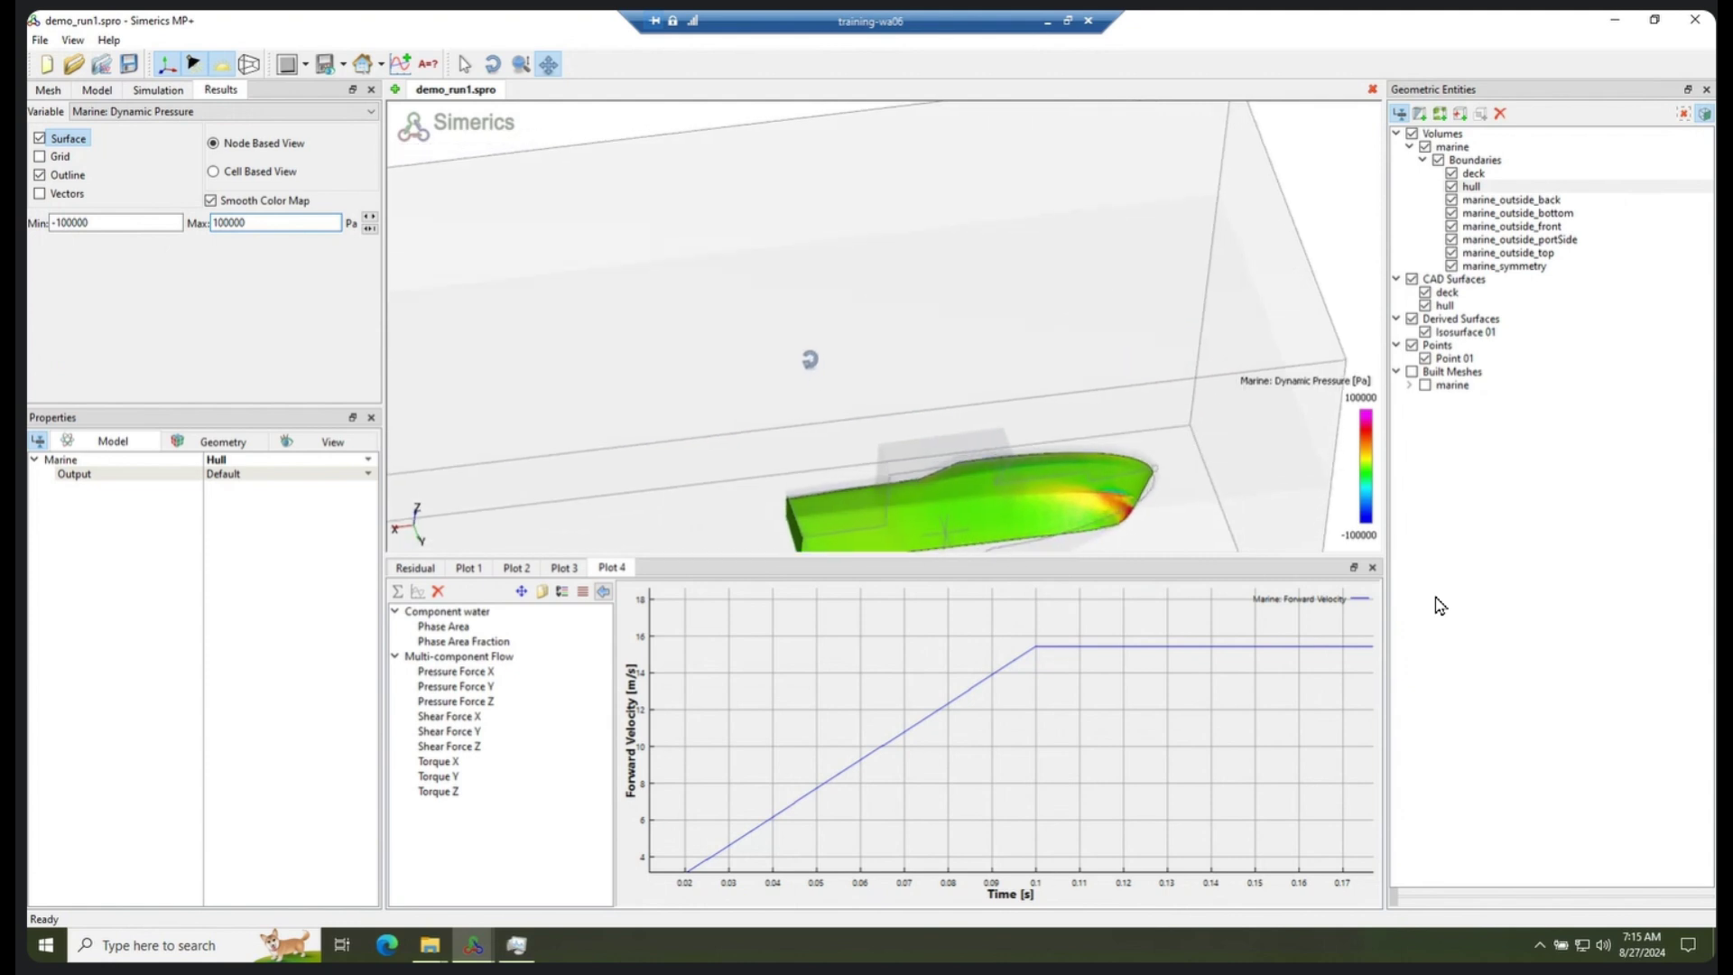
{"action": "middle_click_drag", "start_coordinate": [810, 361], "coordinate": [821, 329]}
{"action": "scroll", "coordinate": [821, 328], "scroll_direction": "down", "scroll_amount": 3}
{"action": "left_click", "coordinate": [1460, 322], "text": "ctrl"}
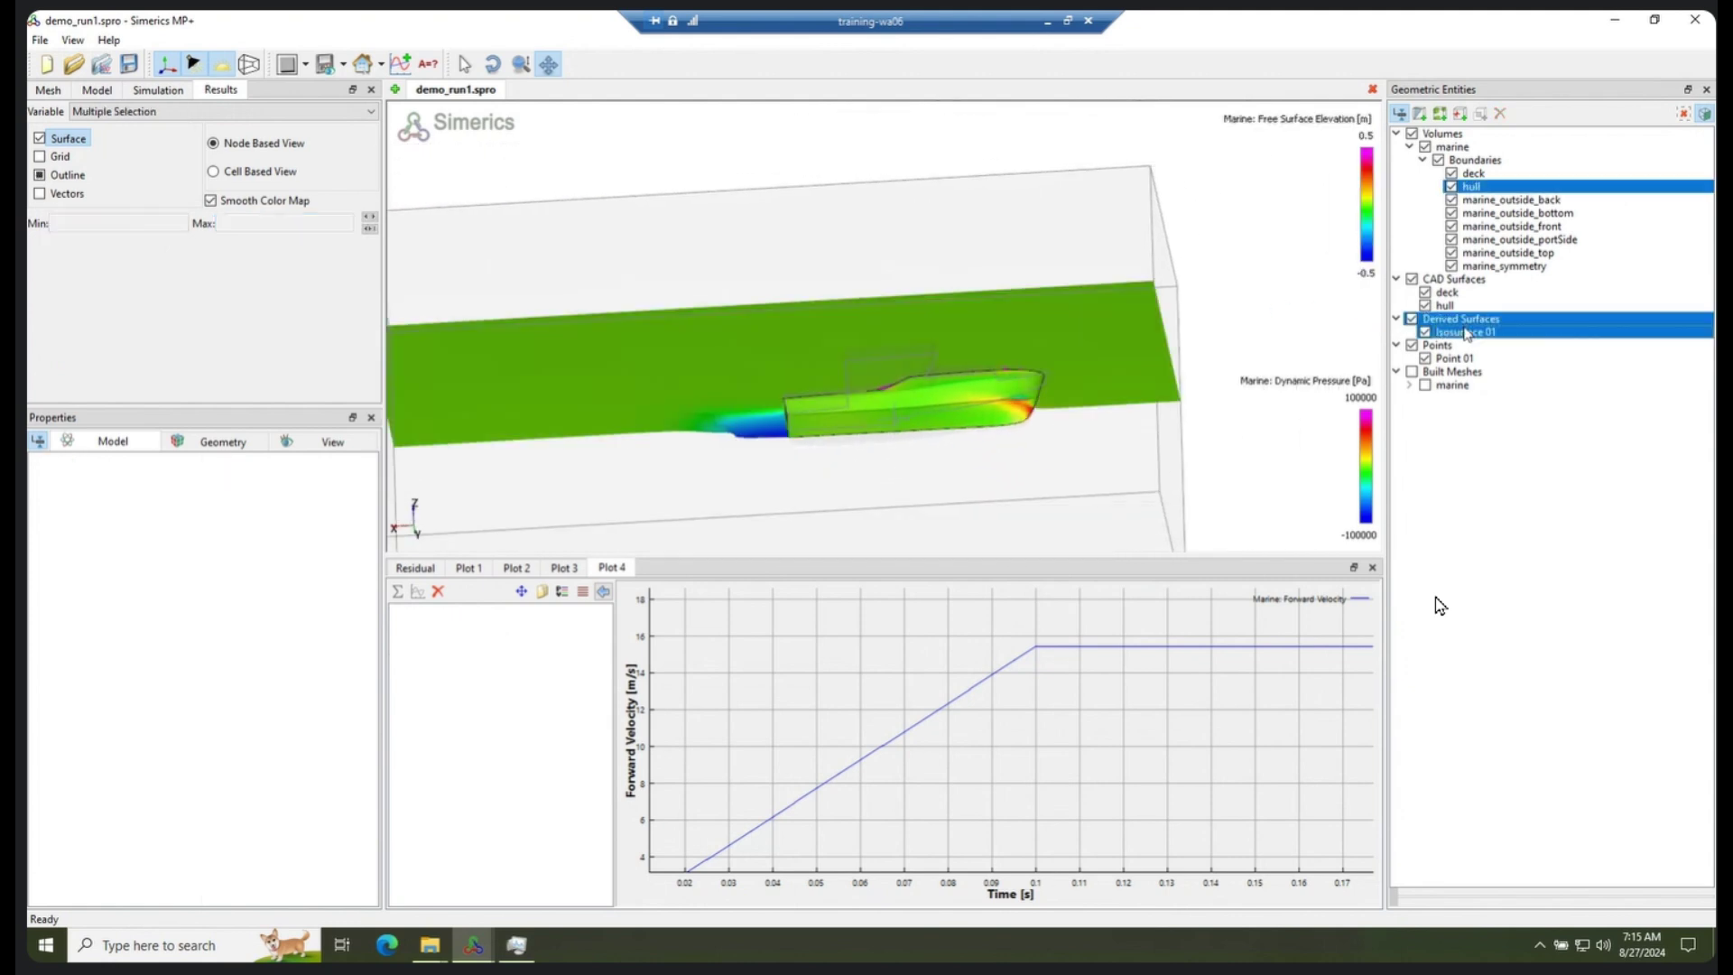
{"action": "left_click_drag", "start_coordinate": [1010, 333], "coordinate": [1010, 424]}
{"action": "left_click", "coordinate": [38, 175]}
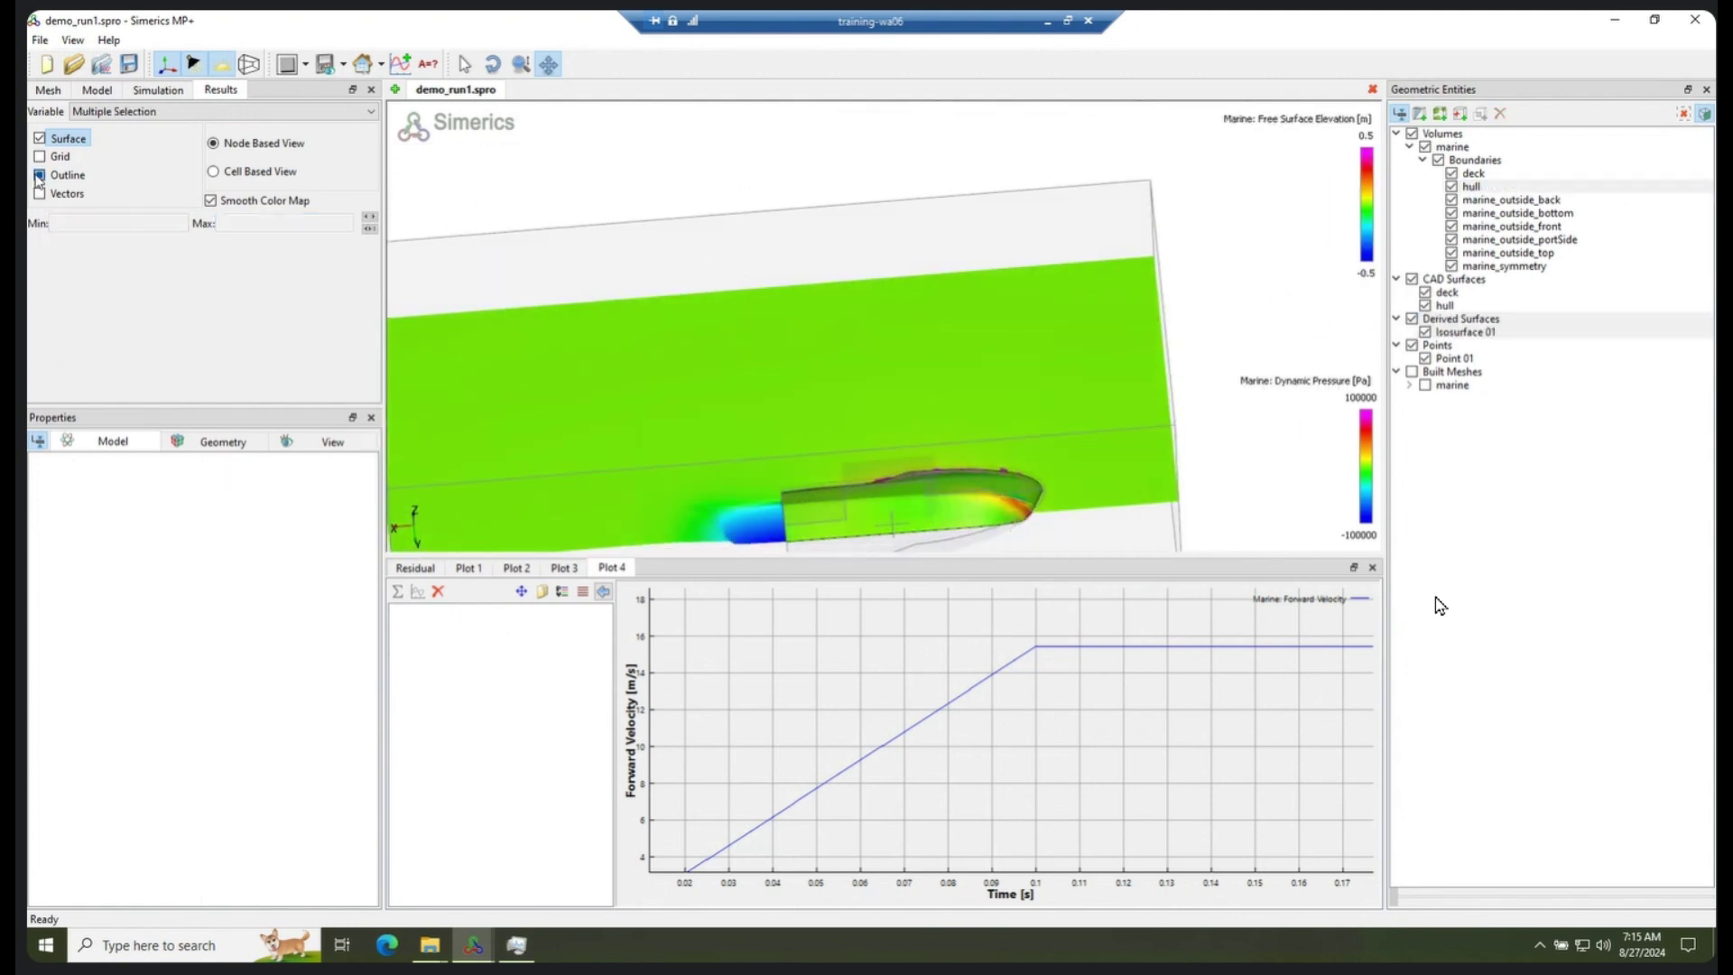
Mirror the displayed results in Y through the global view parameters to show the full boat and wake
{"action": "left_click_drag", "start_coordinate": [755, 333], "coordinate": [628, 384]}
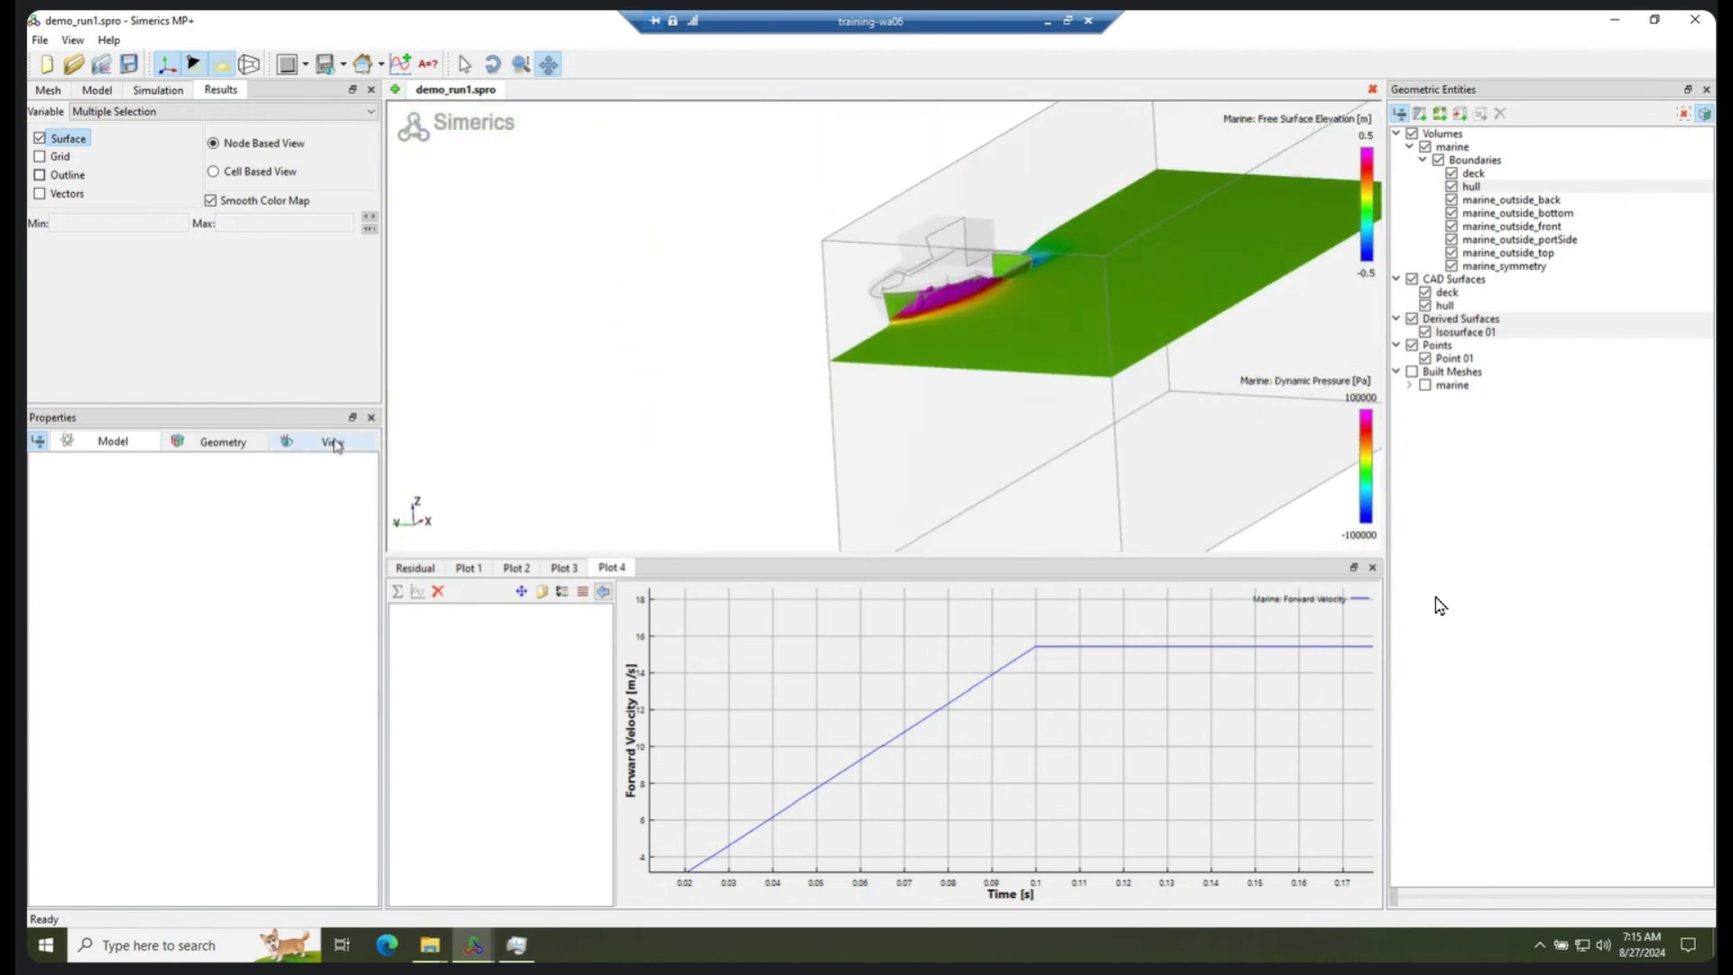
{"action": "left_click", "coordinate": [334, 442]}
{"action": "left_click", "coordinate": [36, 637]}
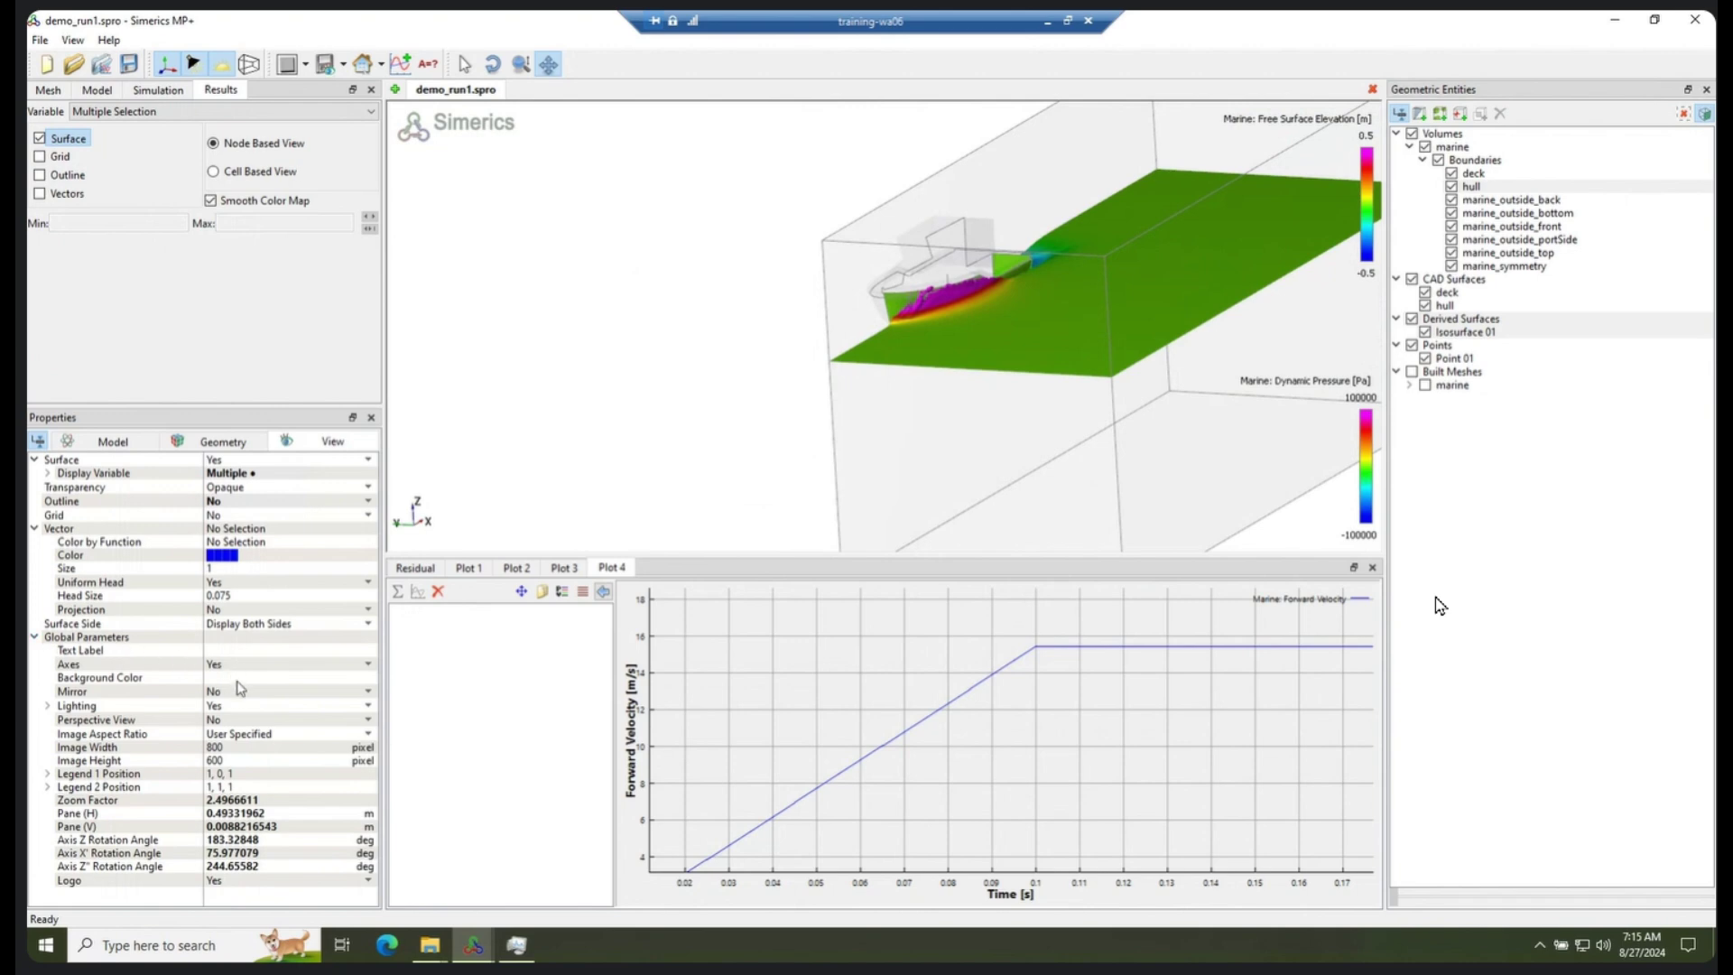
{"action": "left_click", "coordinate": [232, 692]}
{"action": "left_click", "coordinate": [221, 726]}
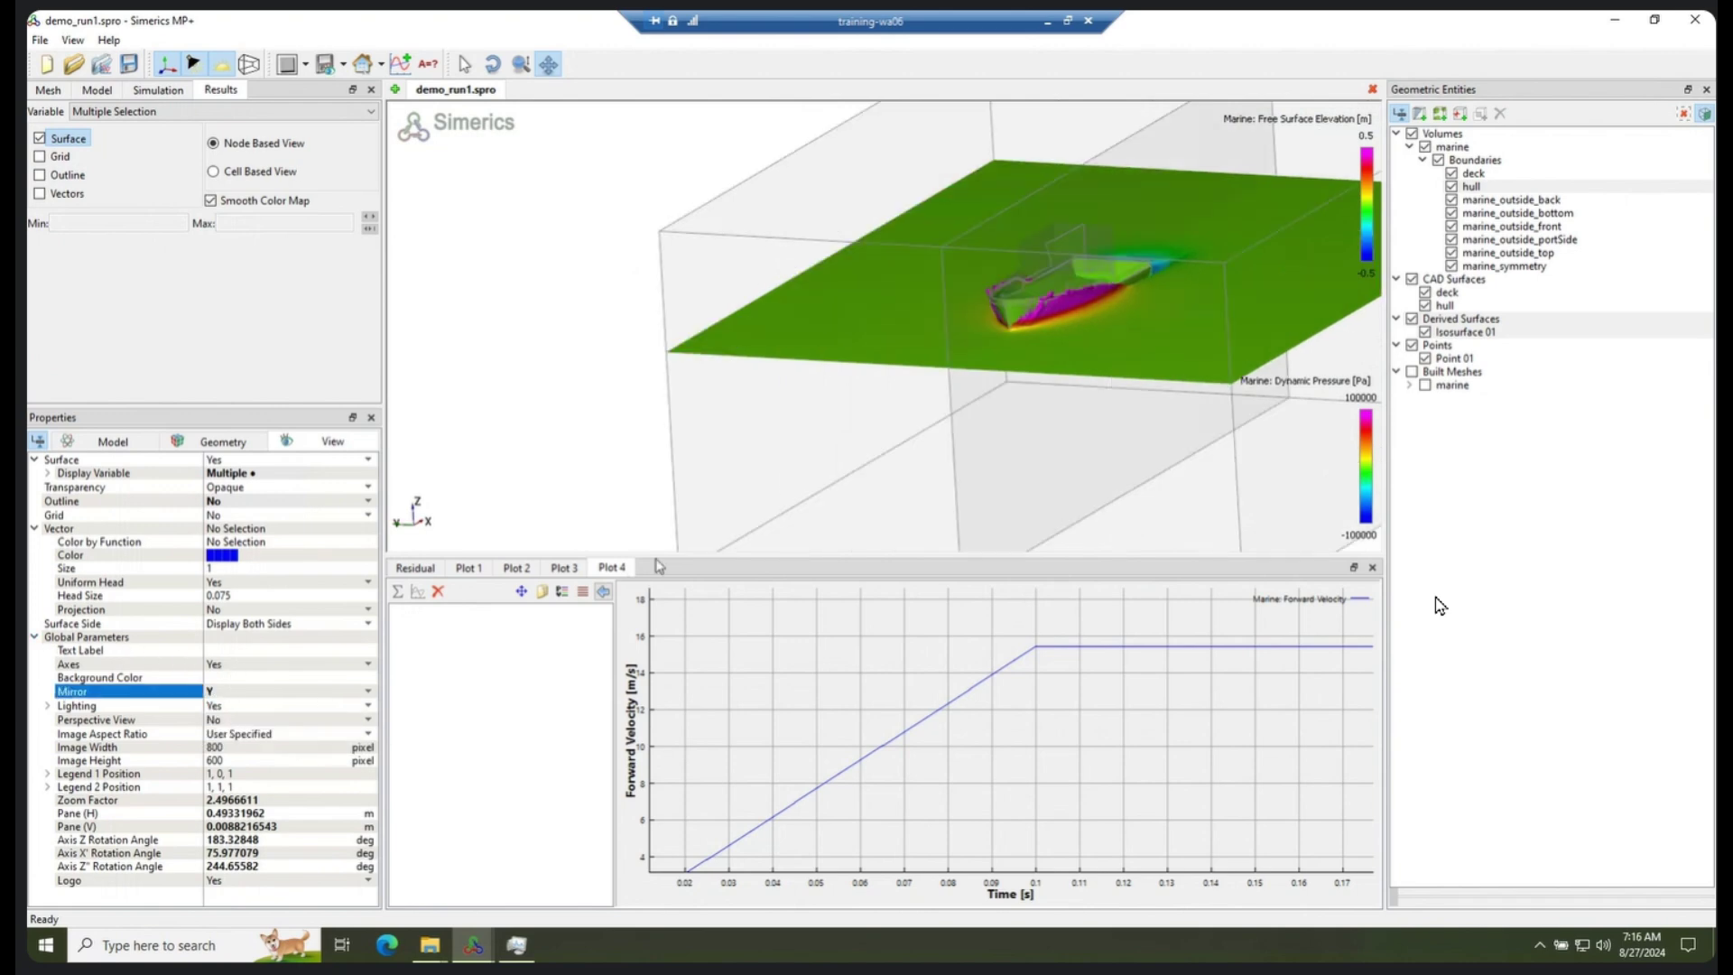
{"action": "left_click_drag", "start_coordinate": [881, 296], "coordinate": [1025, 395]}
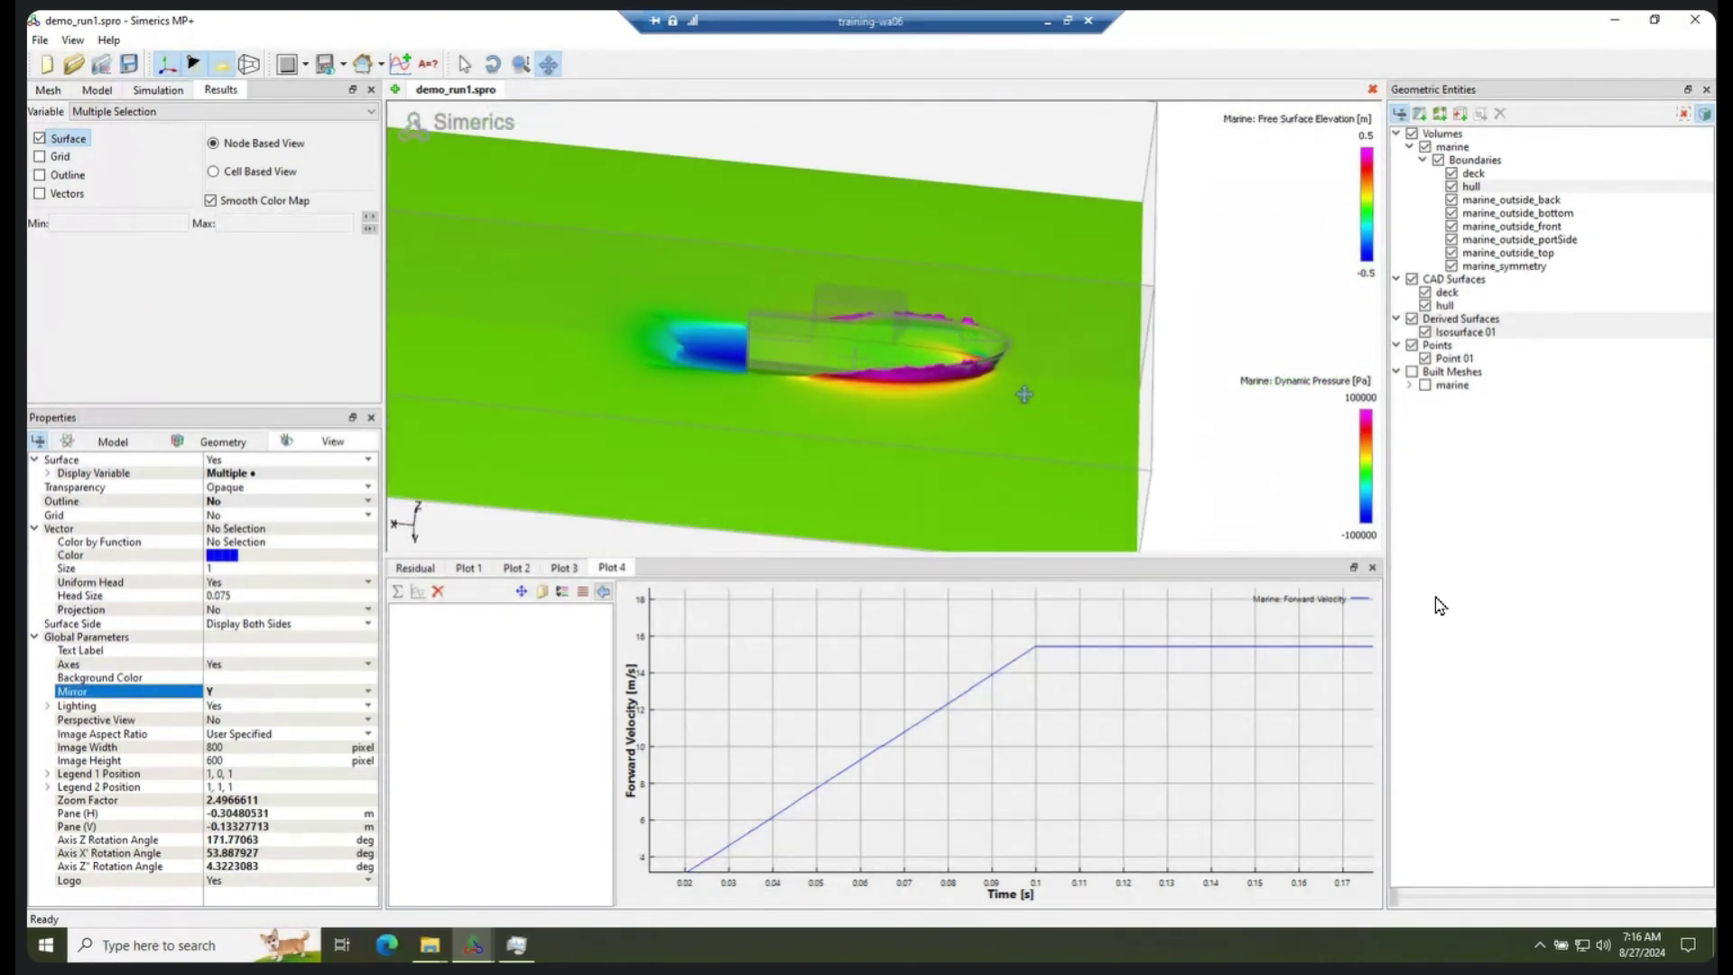
{"action": "left_click_drag", "start_coordinate": [918, 327], "coordinate": [1335, 265]}
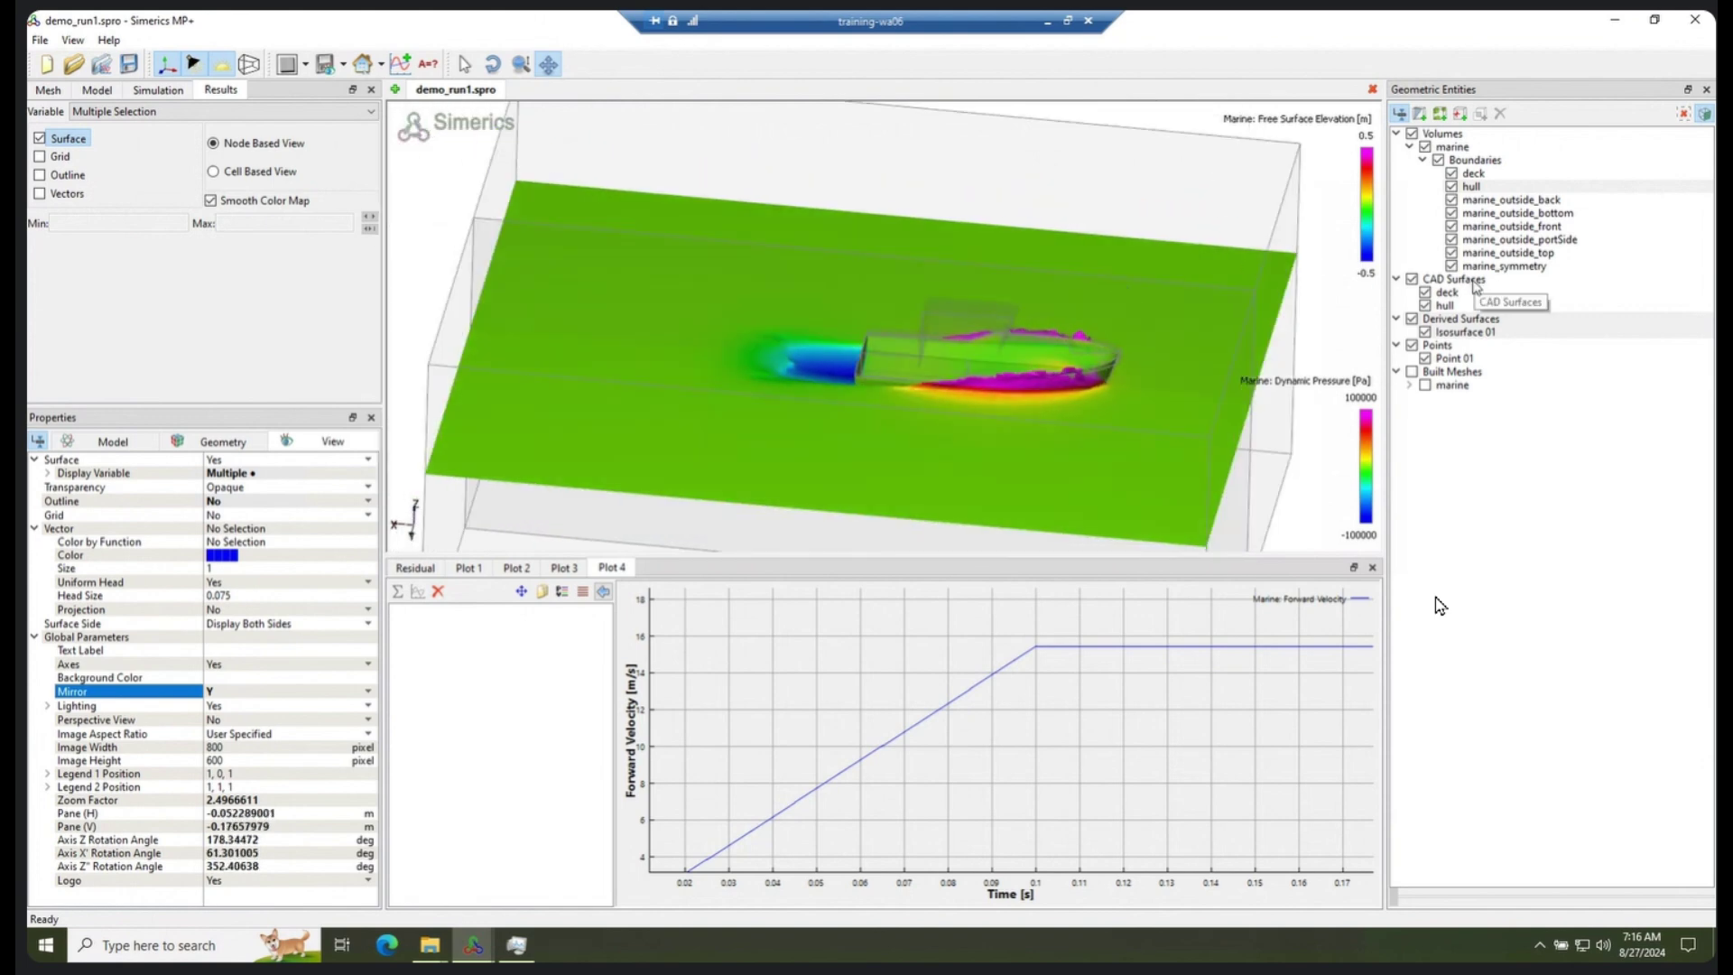